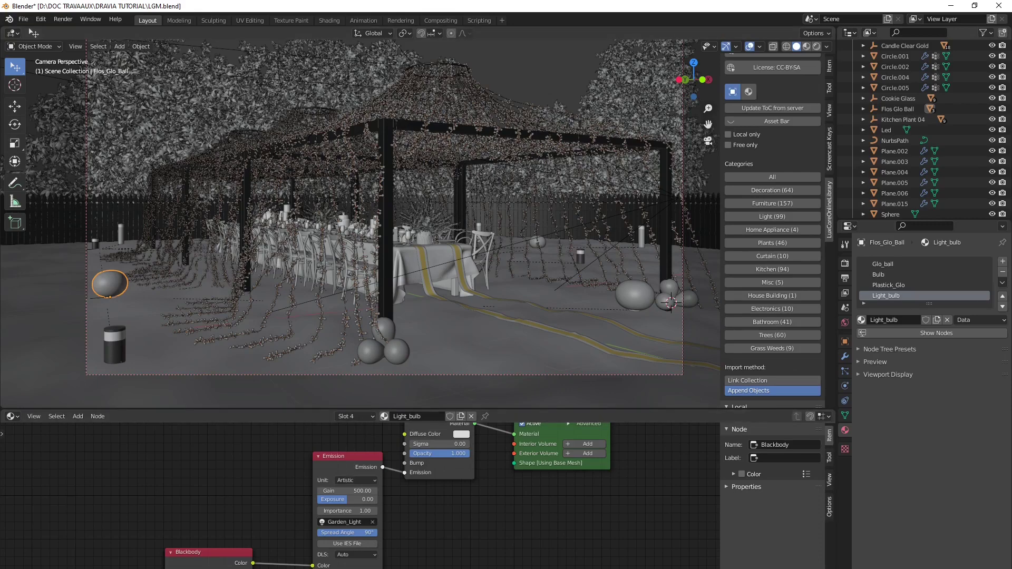
- Switch to the browser to view the DRAVIA. STUDIO YouTube channel's online videos, and return to Blender
key("alt+Tab")
mouse_move(749, 385)
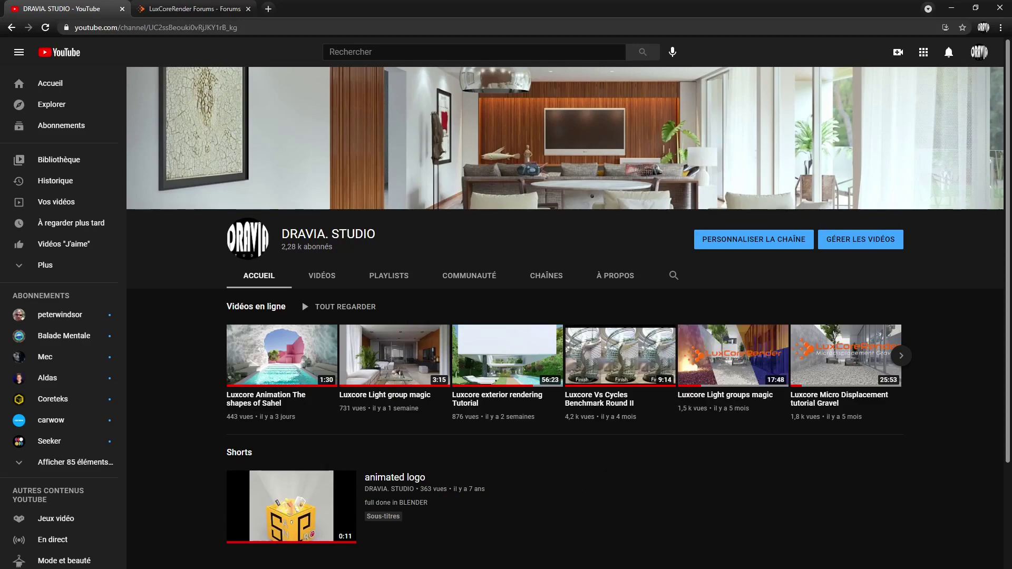
key("alt+Tab")
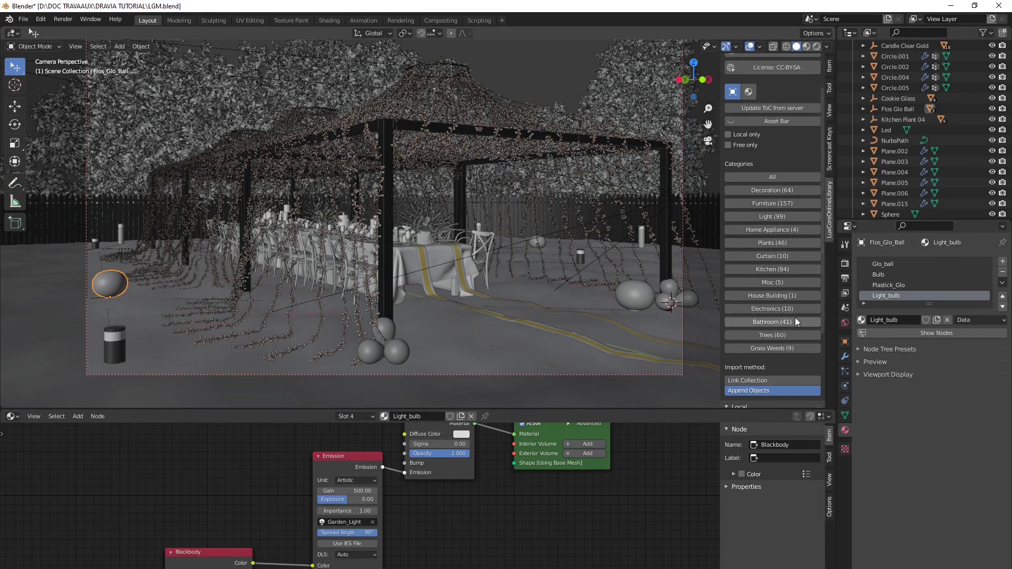
- Show the World light settings, and examine the finished render's glow lamps, fairy lights and dining table up close in the Rendering workspace
left_click(842, 323)
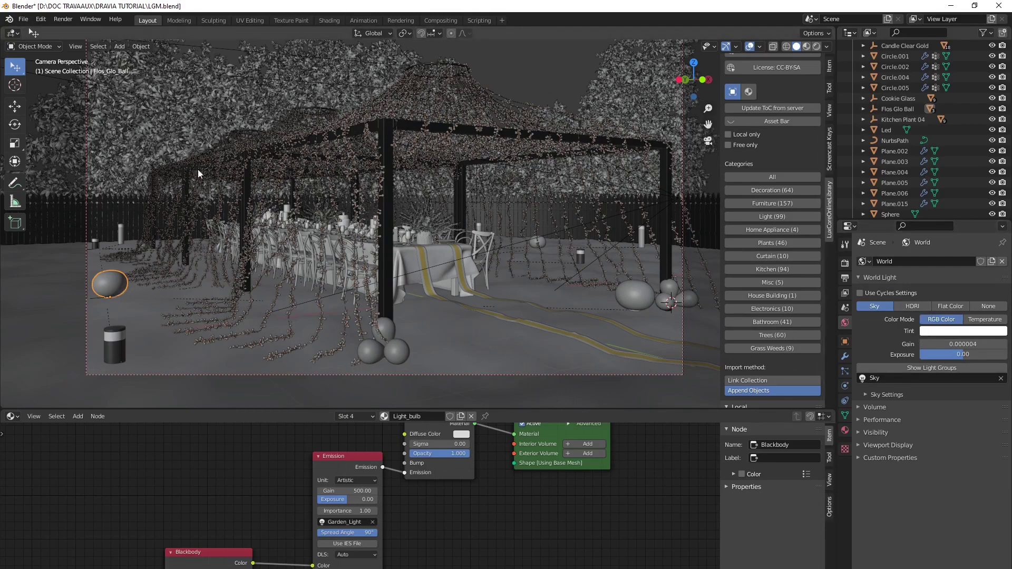
left_click(402, 20)
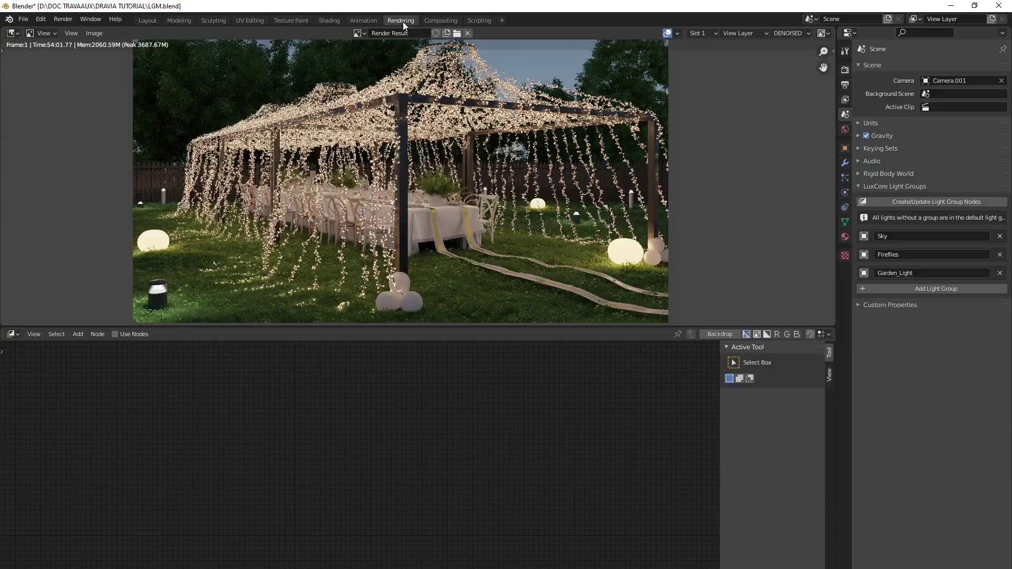
scroll(154, 272, "up", 3)
scroll(274, 189, "down", 1)
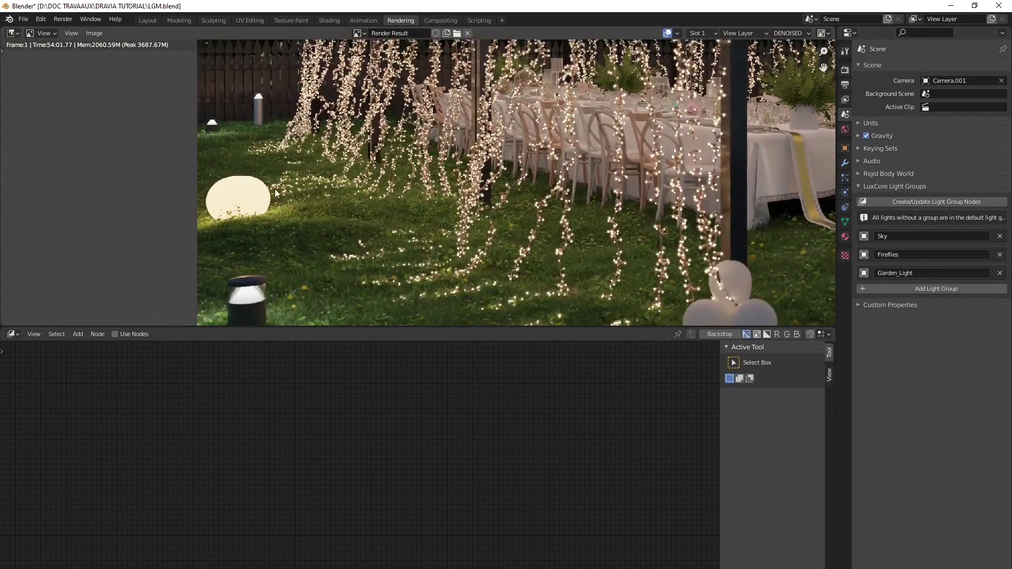
scroll(324, 235, "down", 1)
scroll(324, 236, "down", 5)
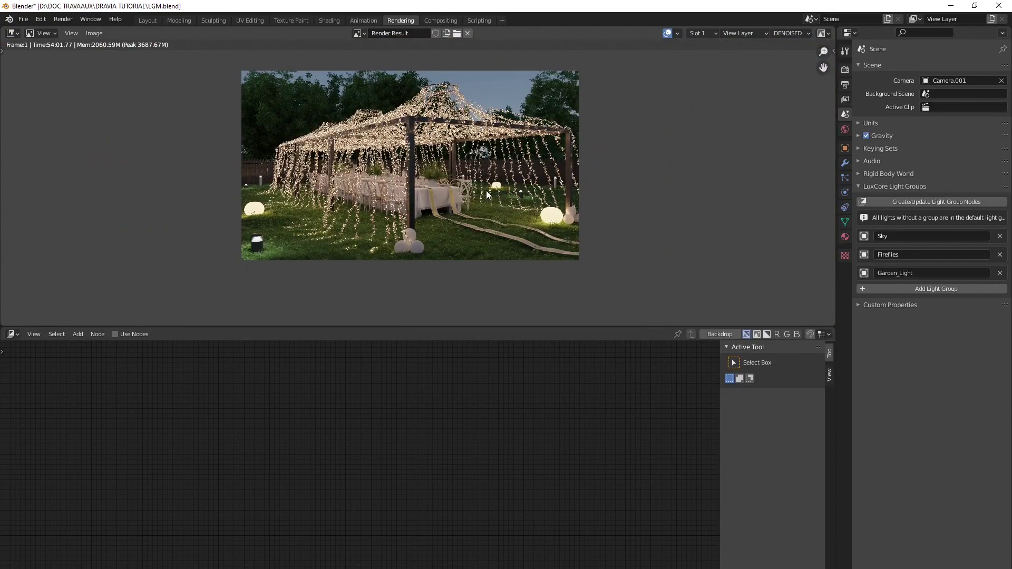
scroll(504, 205, "up", 3)
scroll(445, 189, "up", 3)
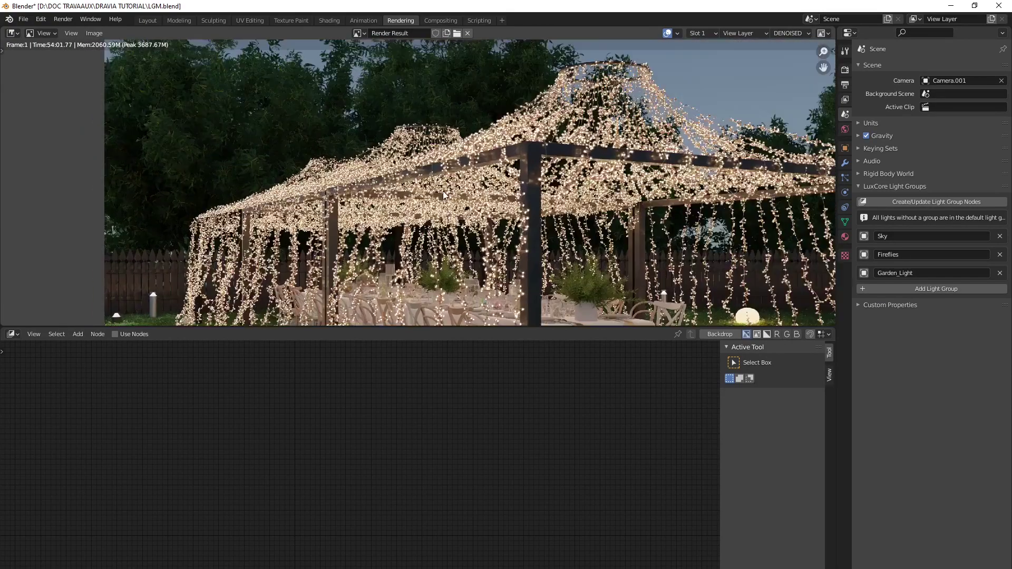
scroll(450, 149, "down", 3)
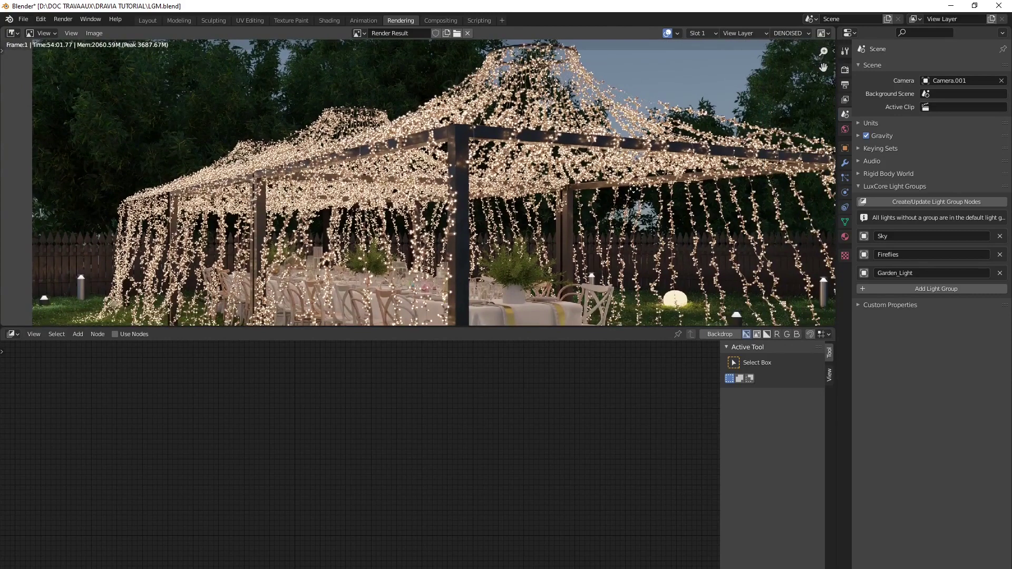
middle_click_drag(760, 211, 607, 181)
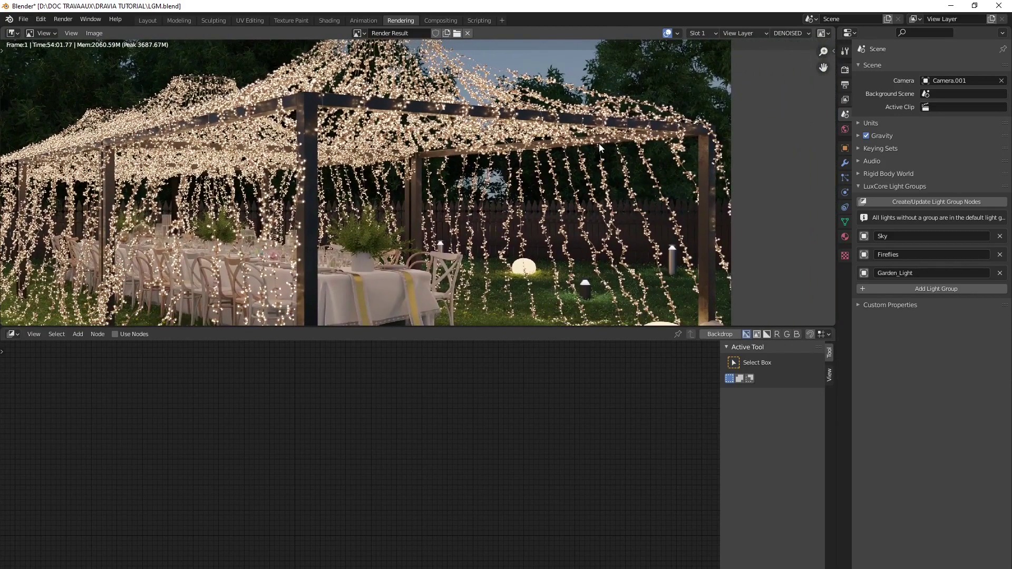
middle_click_drag(353, 169, 416, 180)
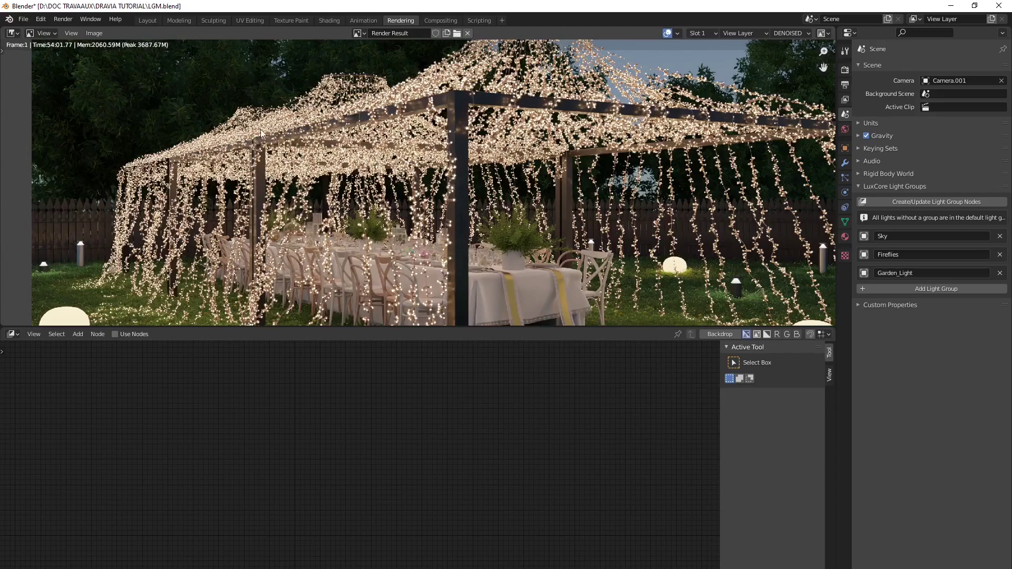
scroll(215, 101, "down", 1)
scroll(215, 102, "down", 1)
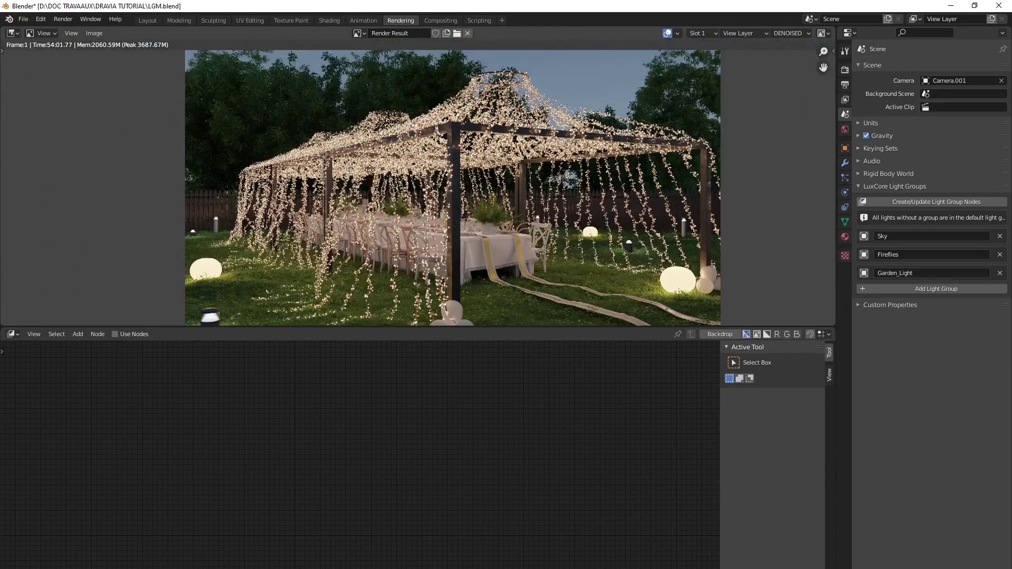
- Return to the Layout workspace, enlarge the properties editor and show the scene's LuxCore Light Groups
left_click(146, 22)
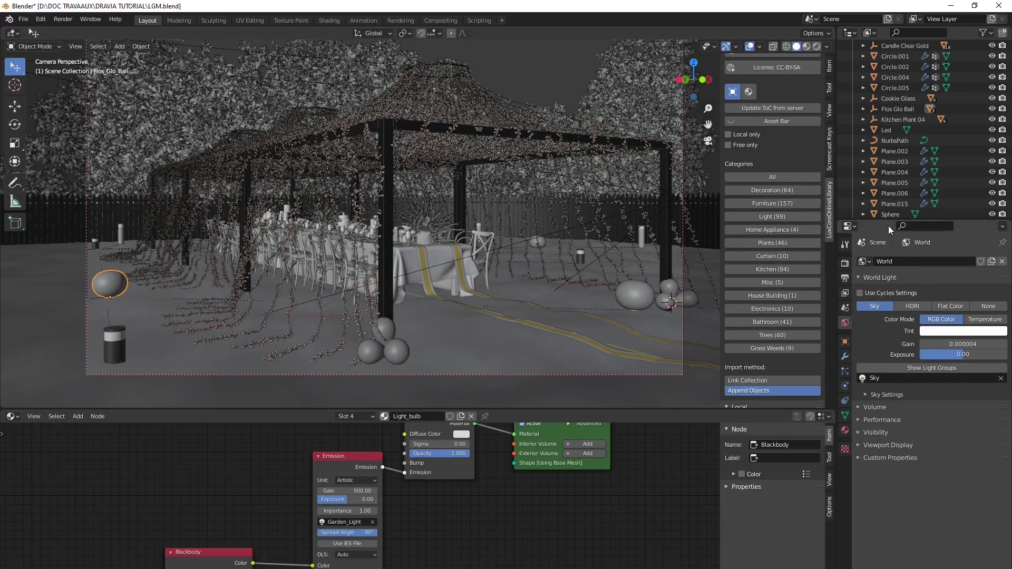
left_click_drag(887, 221, 885, 78)
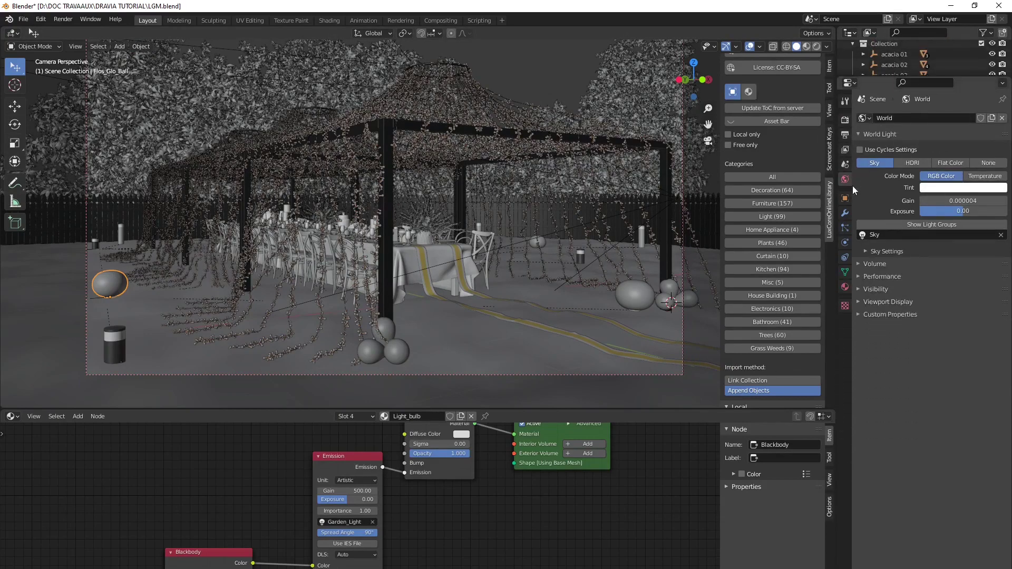
left_click(845, 166)
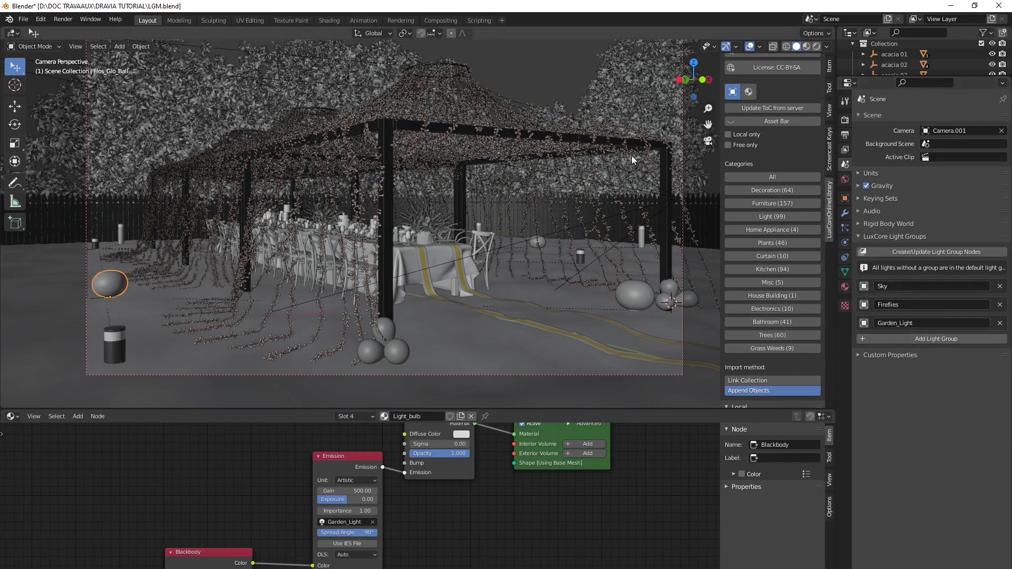
- Examine in the render which lights belong to the Sky, Fireflies and Garden_Light groups
left_click(398, 21)
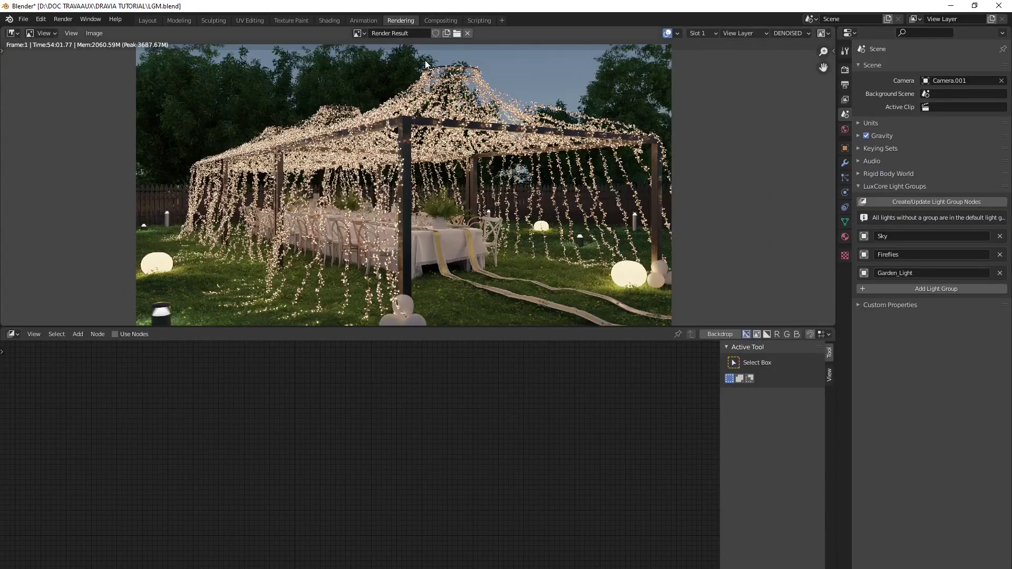
middle_click_drag(542, 100, 499, 120)
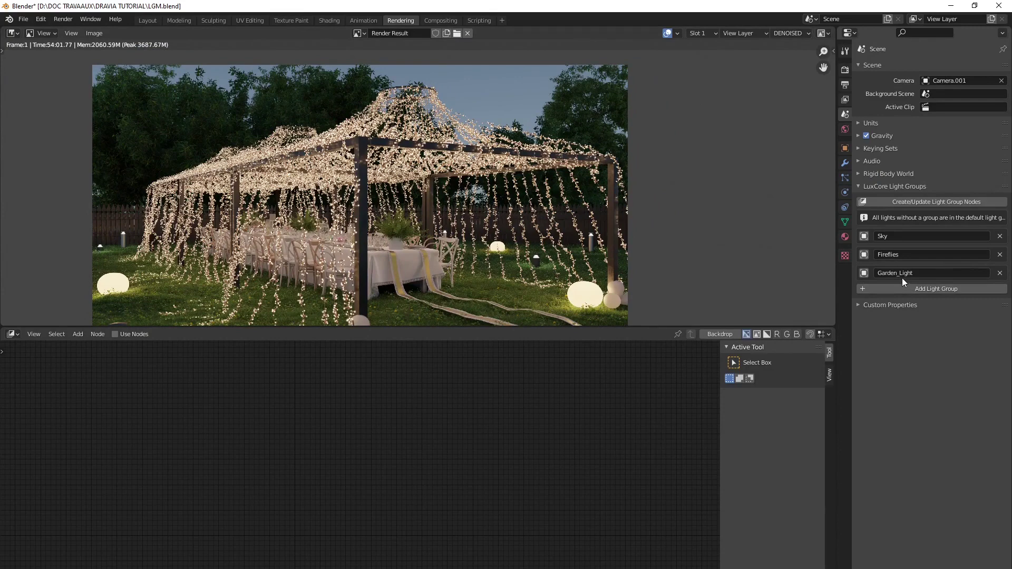
scroll(543, 225, "down", 2)
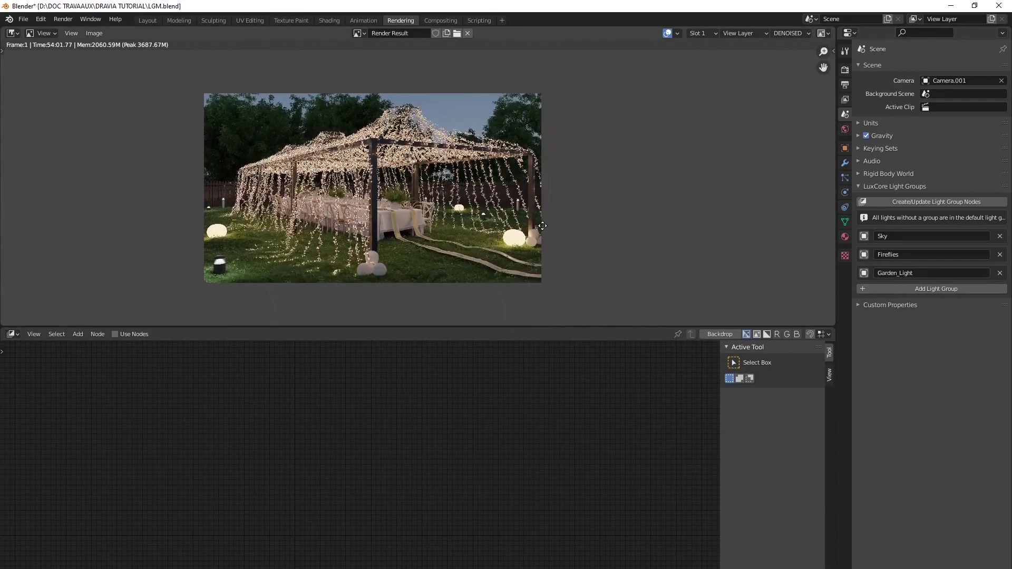
middle_click_drag(543, 226, 533, 202)
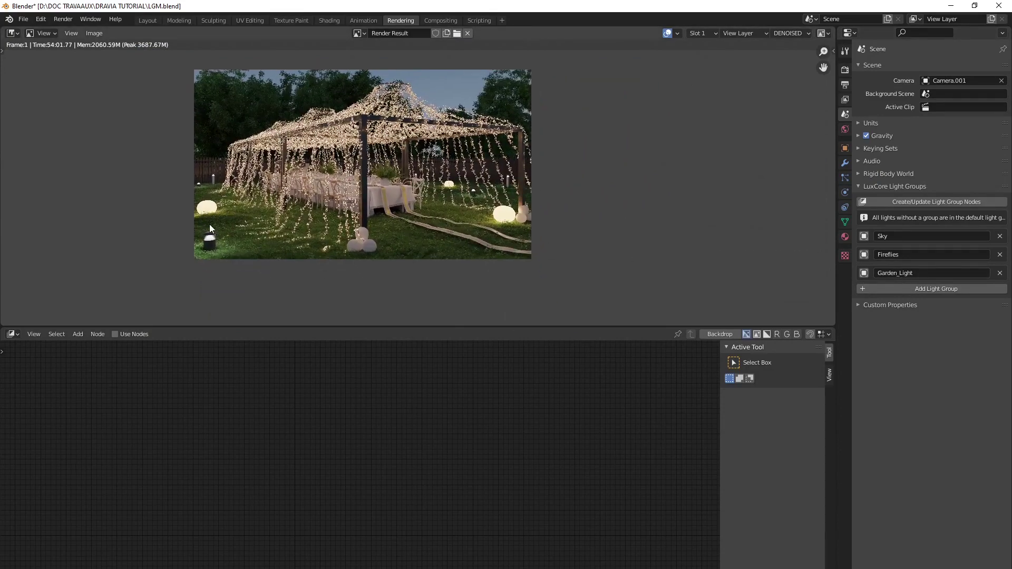
scroll(359, 242, "up", 2)
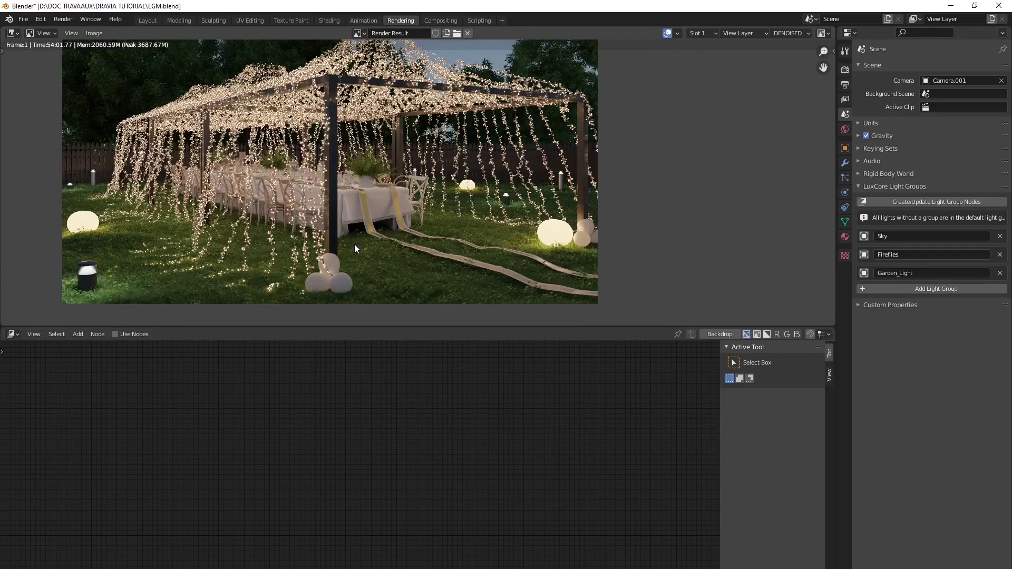
middle_click_drag(354, 244, 514, 249)
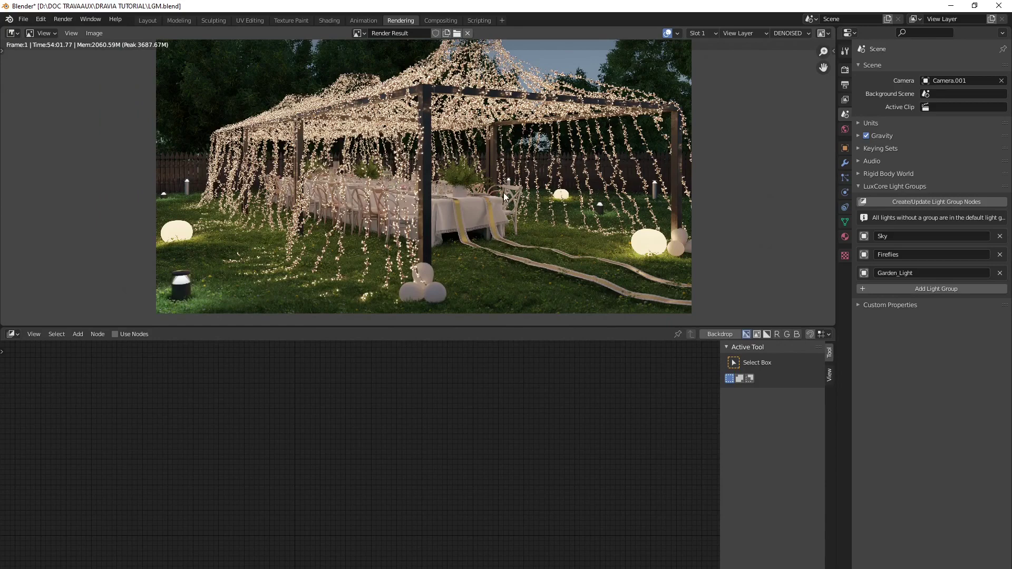
scroll(503, 157, "up", 1)
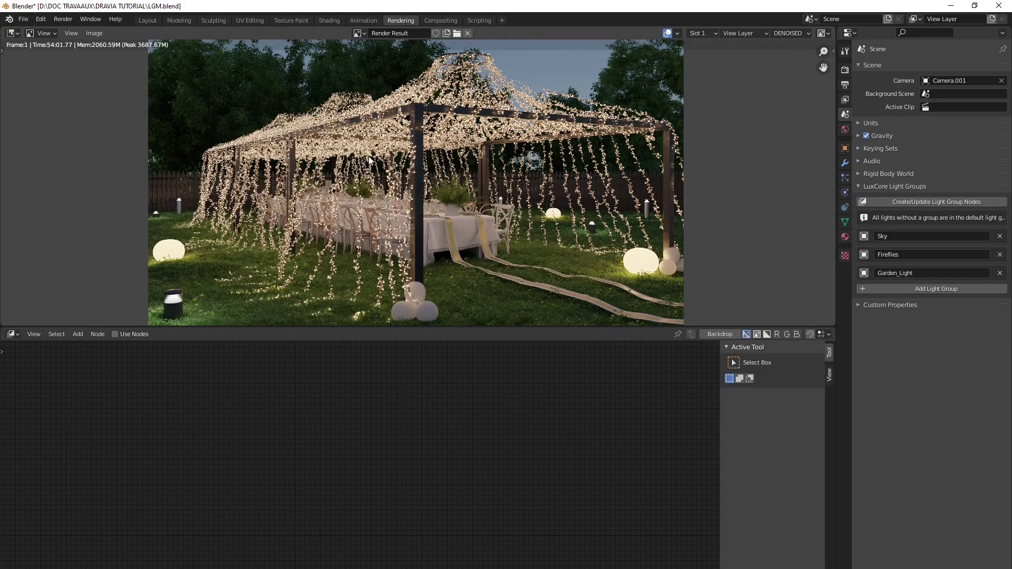
middle_click_drag(376, 262, 385, 249)
scroll(391, 220, "up", 5)
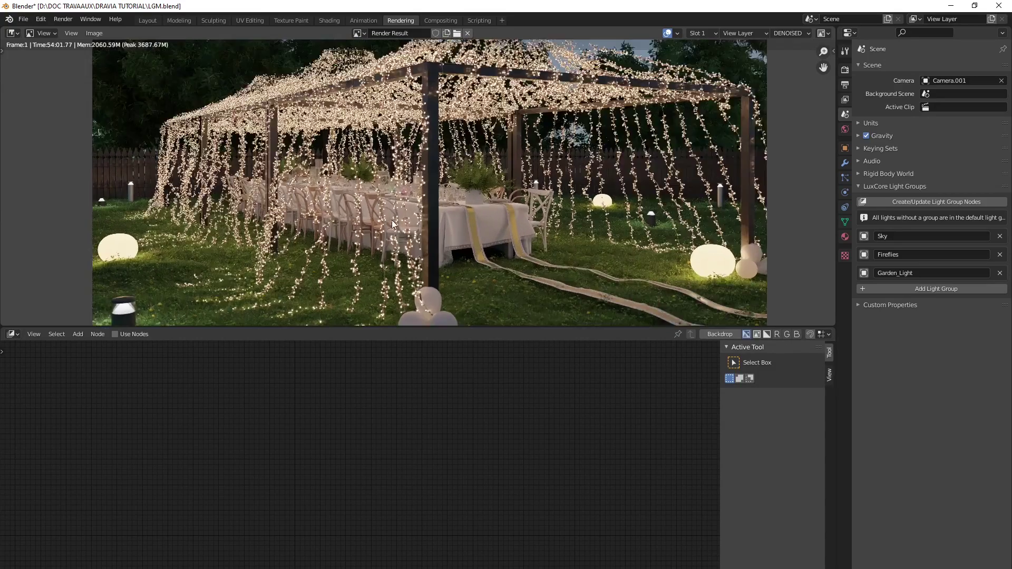
scroll(417, 194, "down", 5)
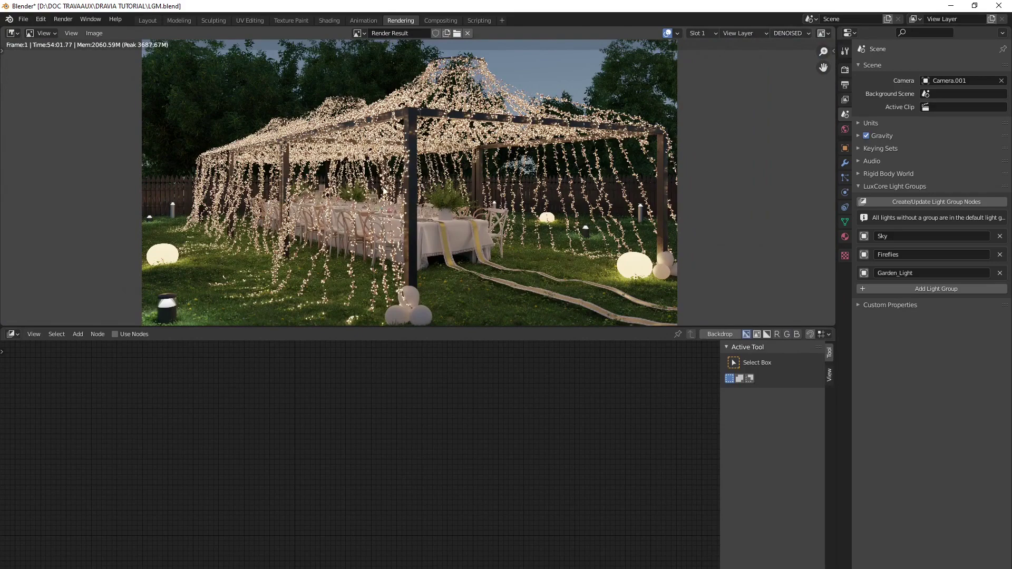
scroll(453, 257, "up", 3)
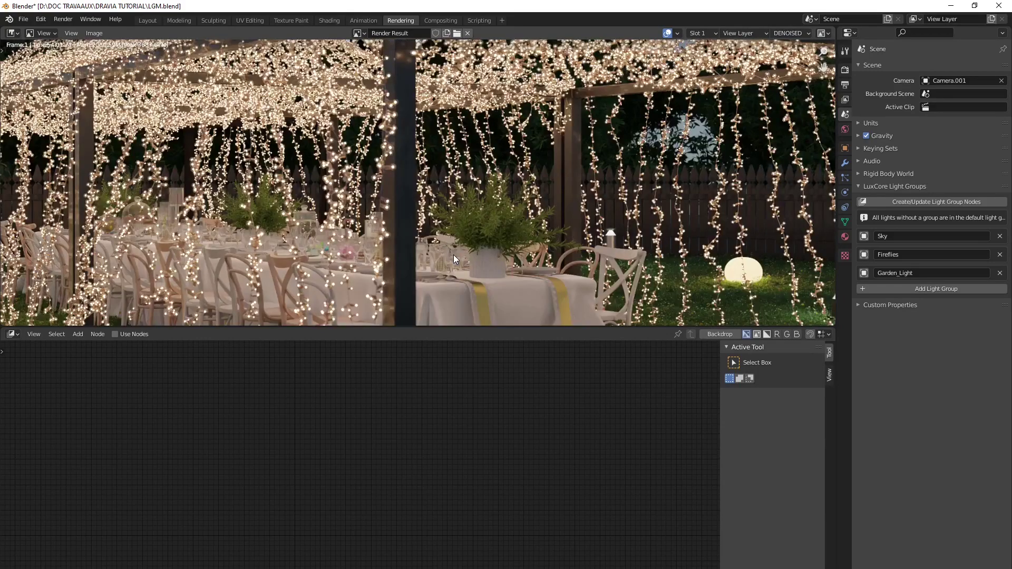
middle_click_drag(609, 268, 756, 207)
scroll(663, 207, "down", 4)
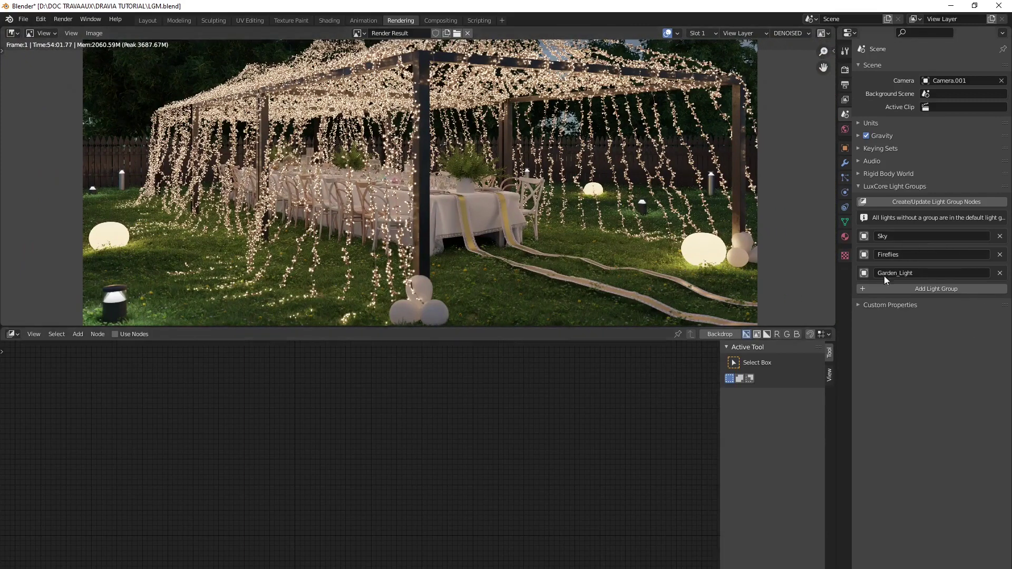
- Check the light group assigned to the world sky and to the Emission nodes of the glow ball and the garden lantern
left_click(846, 129)
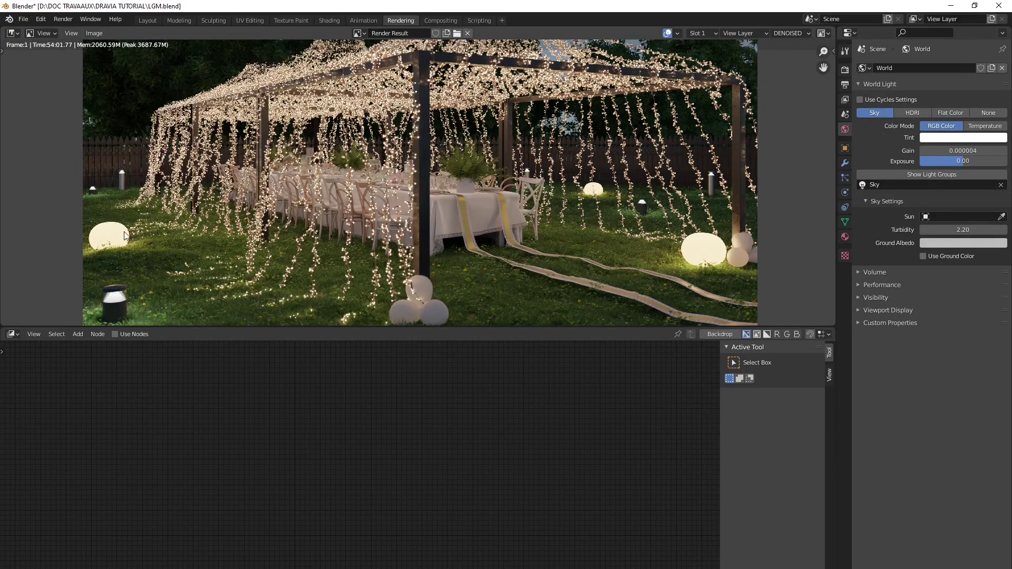
left_click(148, 22)
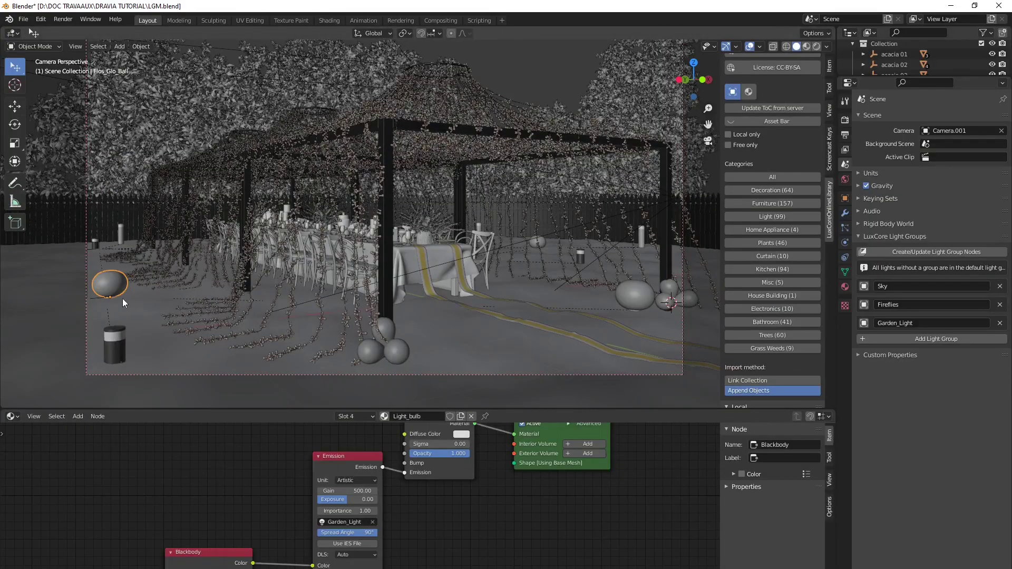
scroll(346, 539, "up", 1)
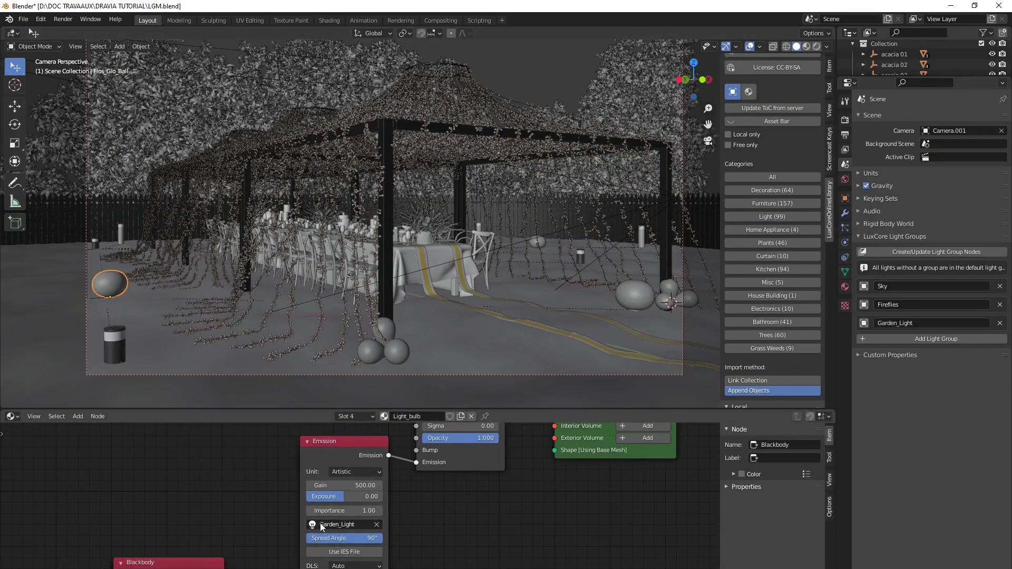
left_click(119, 347)
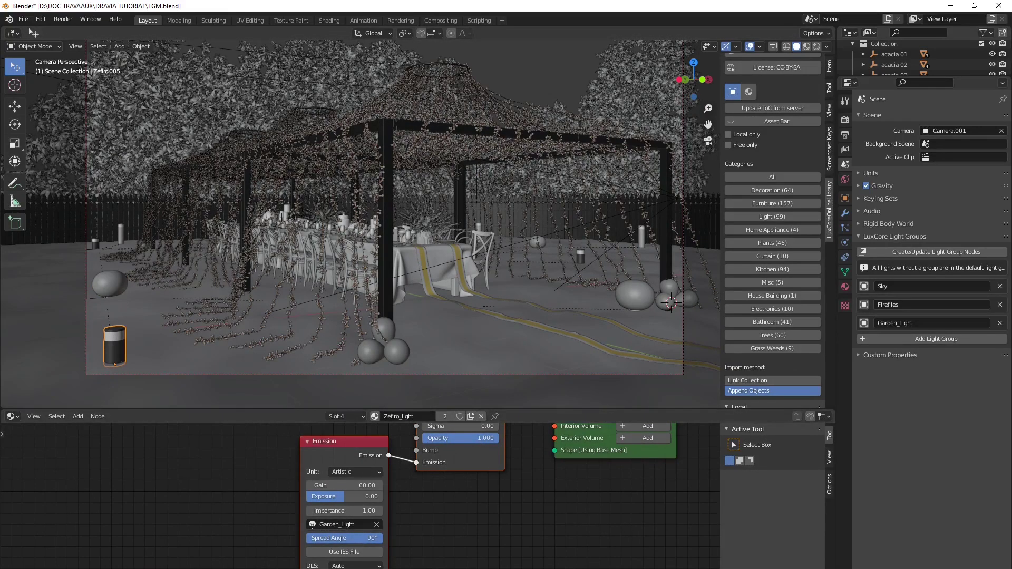
- Bring up the YouTube channel page in the browser again and minimize it to return to Blender
key("alt+Tab")
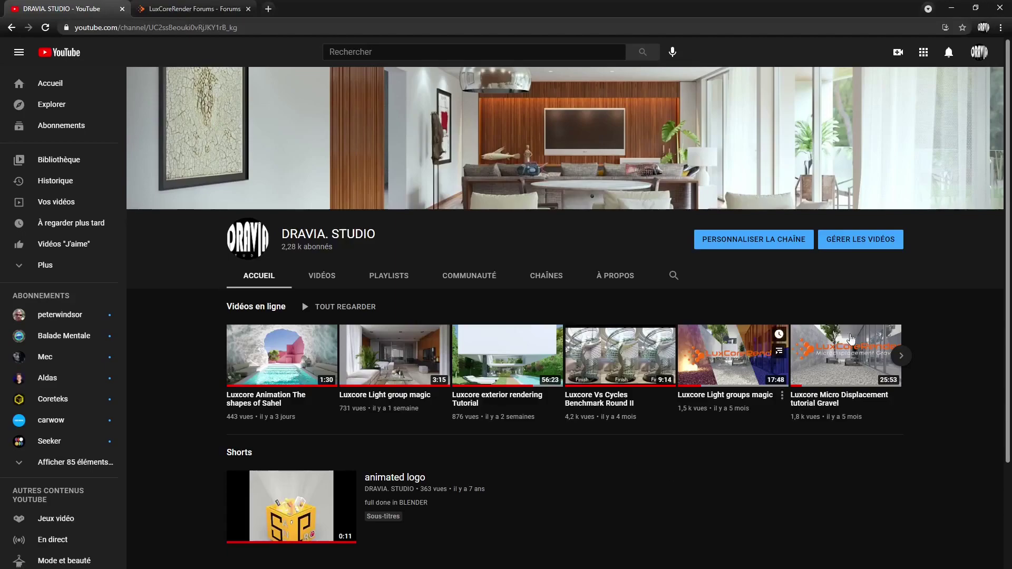
left_click(952, 8)
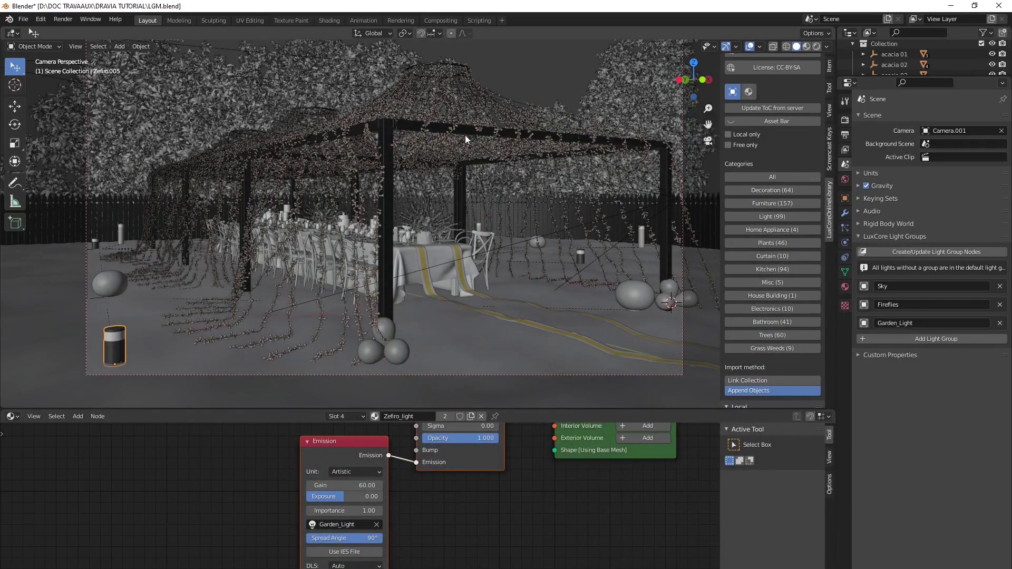
- Enable compositing nodes in the Rendering workspace with the scene's light groups shown, and enlarge the node editor
left_click(409, 21)
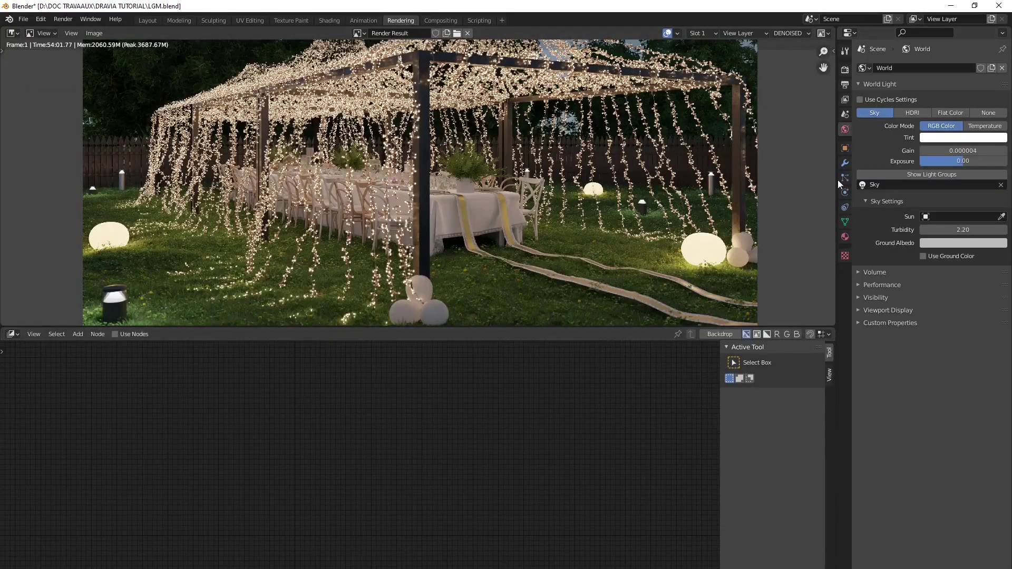
left_click(846, 115)
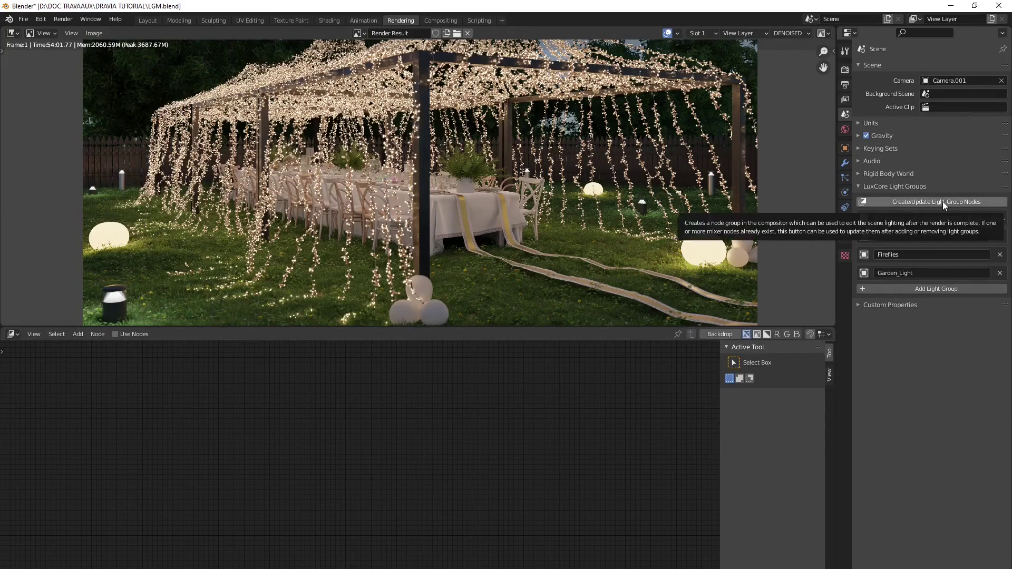
left_click(115, 334)
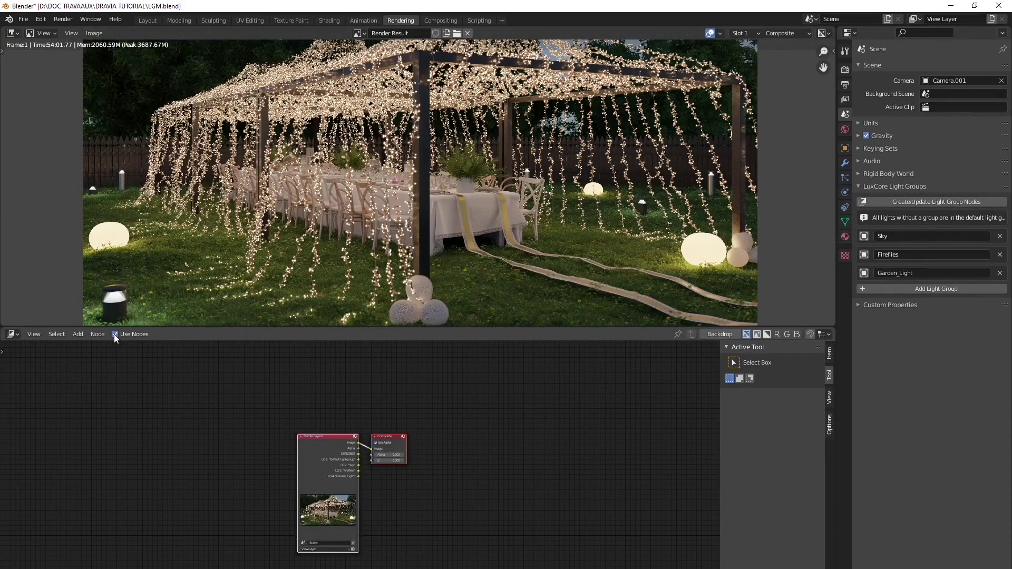
left_click_drag(353, 327, 353, 211)
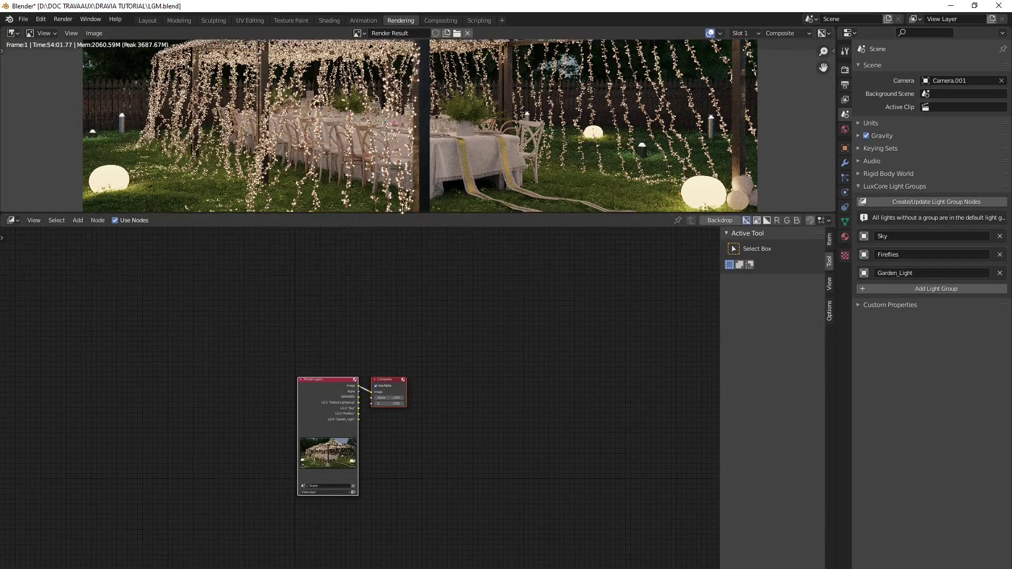
- Create the LuxCore light group nodes and move the Render Layers node farther away from the Light Group Mixer
scroll(363, 448, "up", 2)
scroll(347, 427, "up", 4)
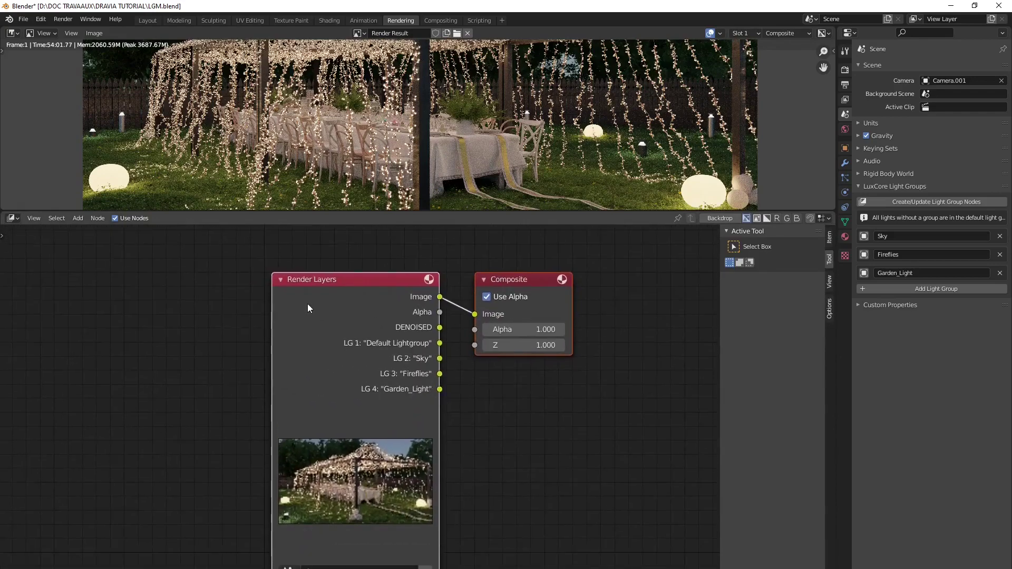
left_click(926, 201)
key("Home")
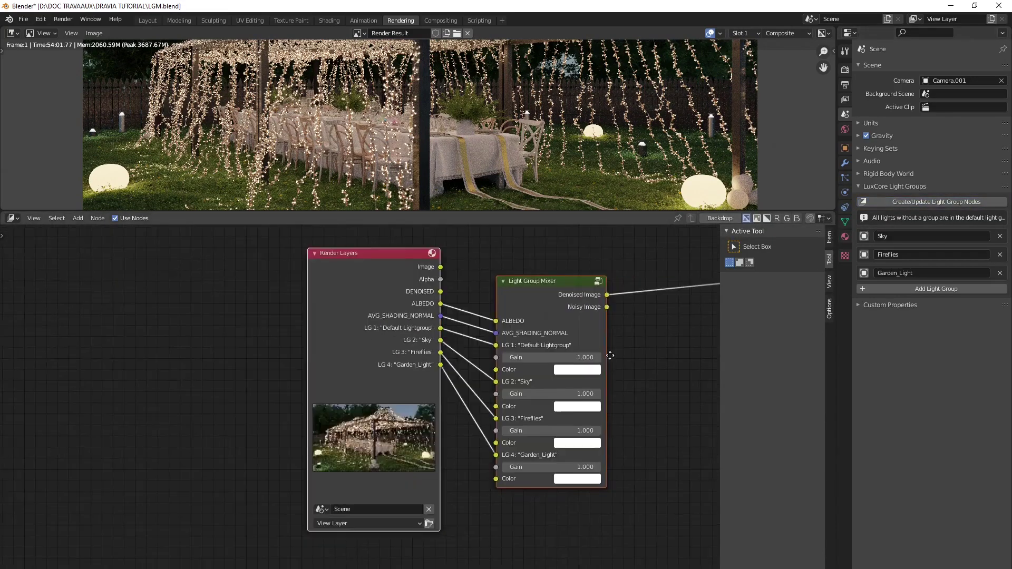
left_click_drag(394, 302, 288, 339)
middle_click_drag(378, 385, 345, 383)
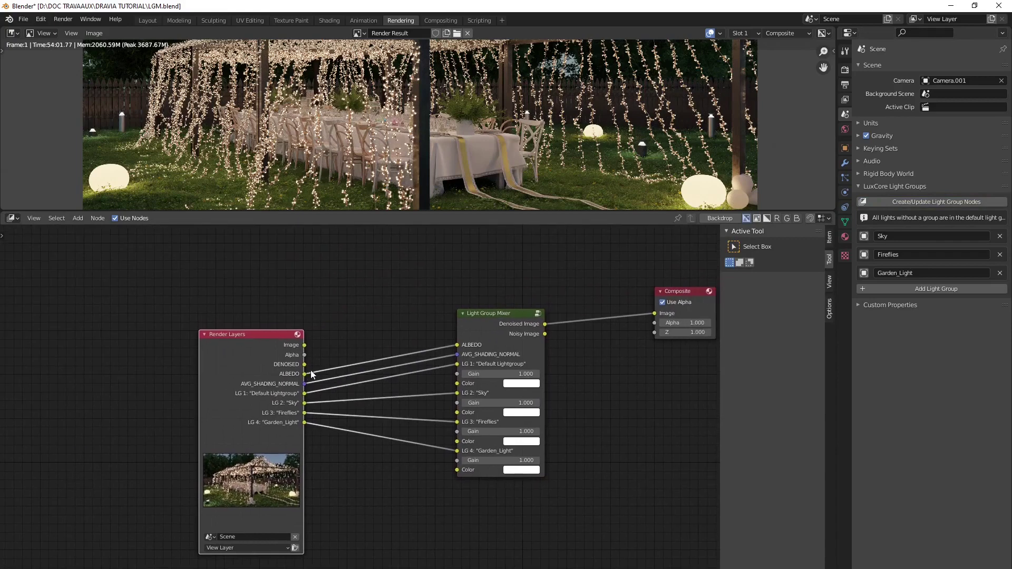
- Test the Fireflies group in the Light Group Mixer by setting its gain to 0, inspect the render, and restore the gain to 1
left_click(505, 432)
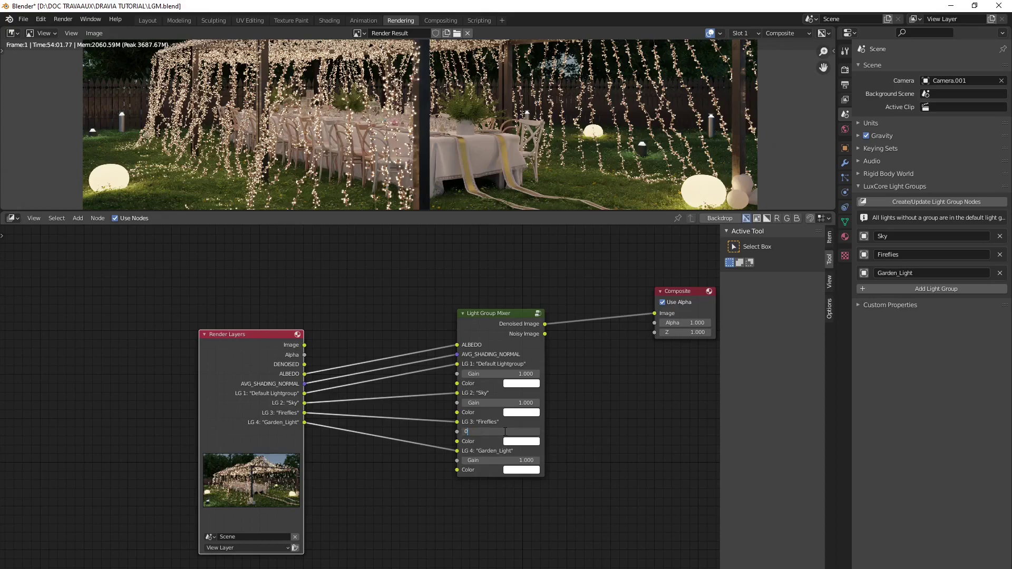
key("Return")
middle_click_drag(479, 306, 464, 309)
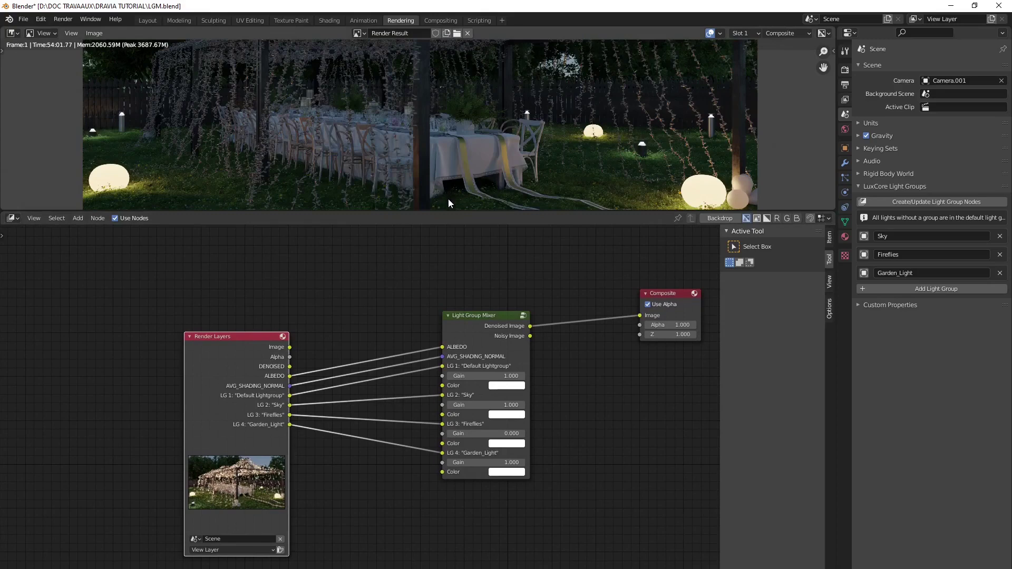
left_click_drag(451, 210, 451, 432)
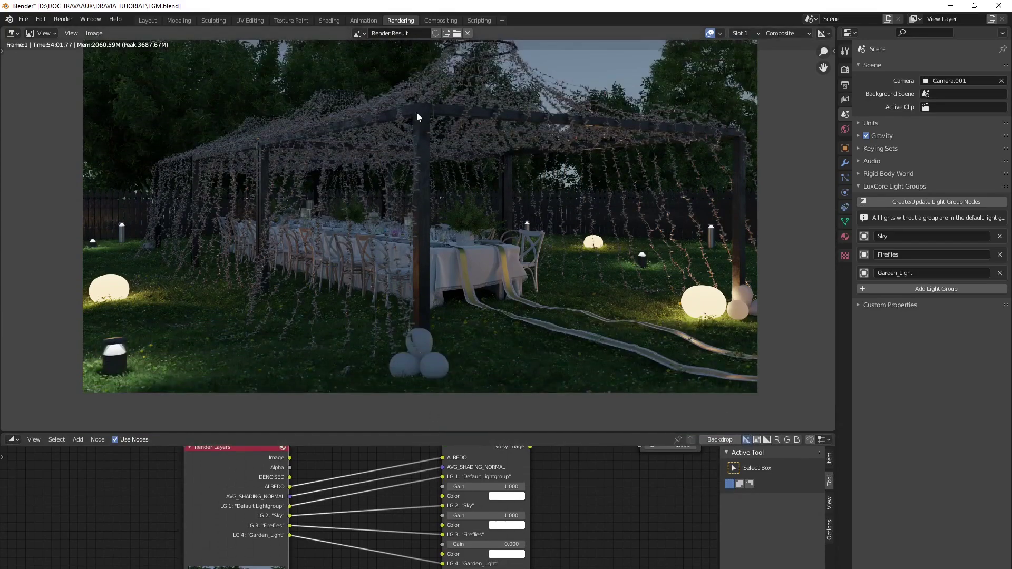
scroll(434, 232, "down", 2)
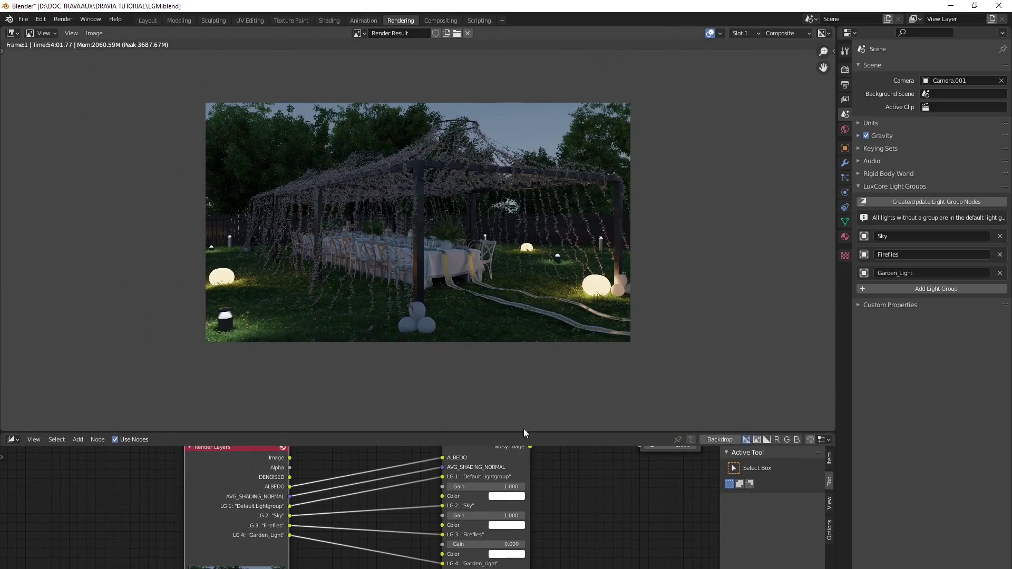
left_click_drag(524, 433, 524, 285)
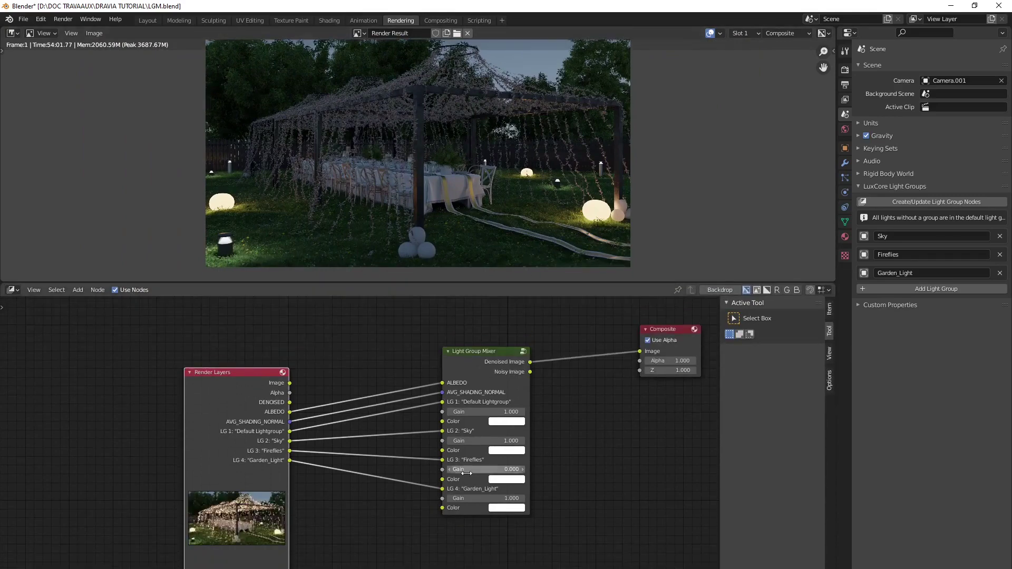
left_click(493, 469)
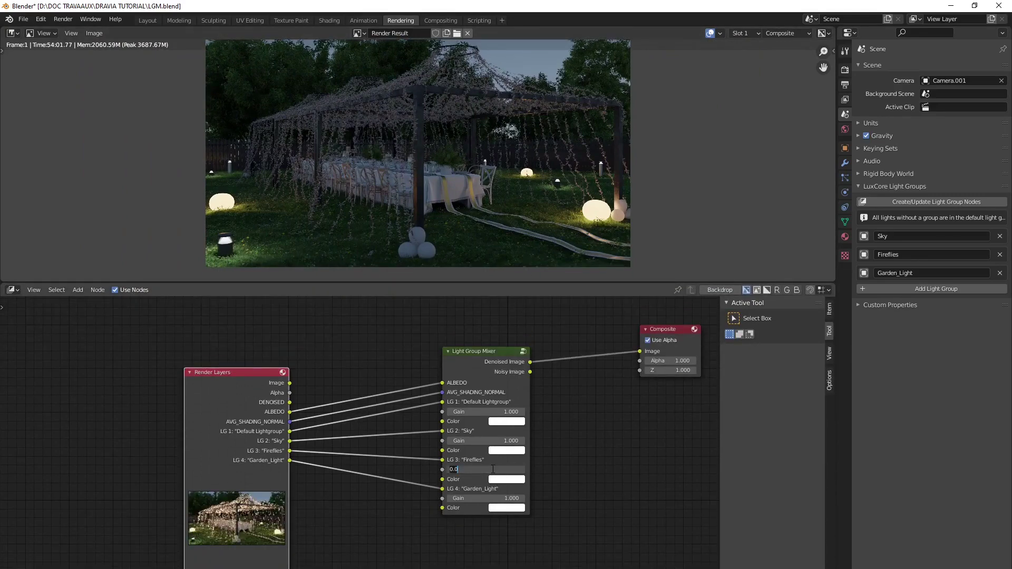
key("Escape")
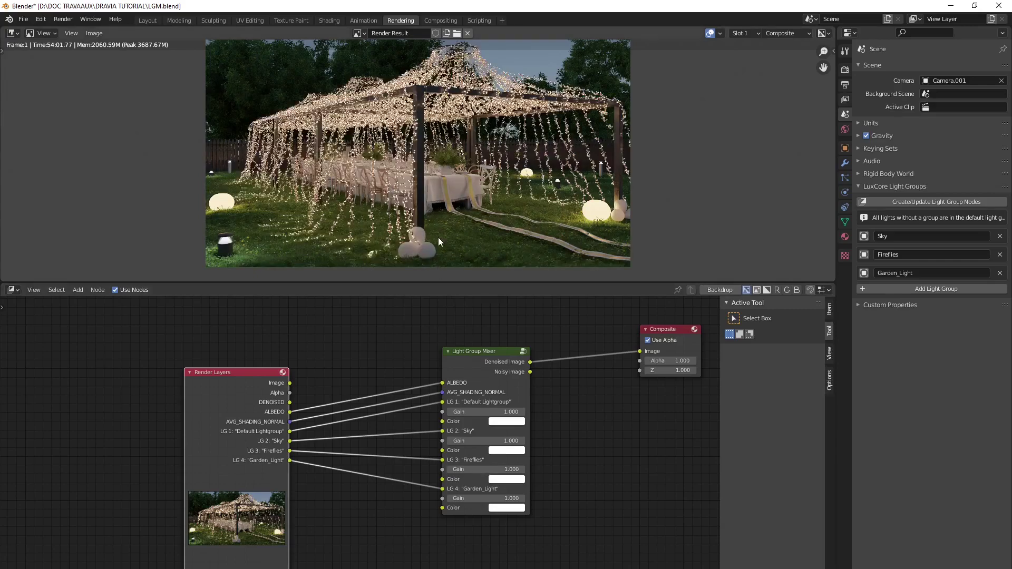
- Try a Fireflies gain of 5 in the Light Group Mixer, inspect the brighter render, and set the gain back to 1
left_click(500, 470)
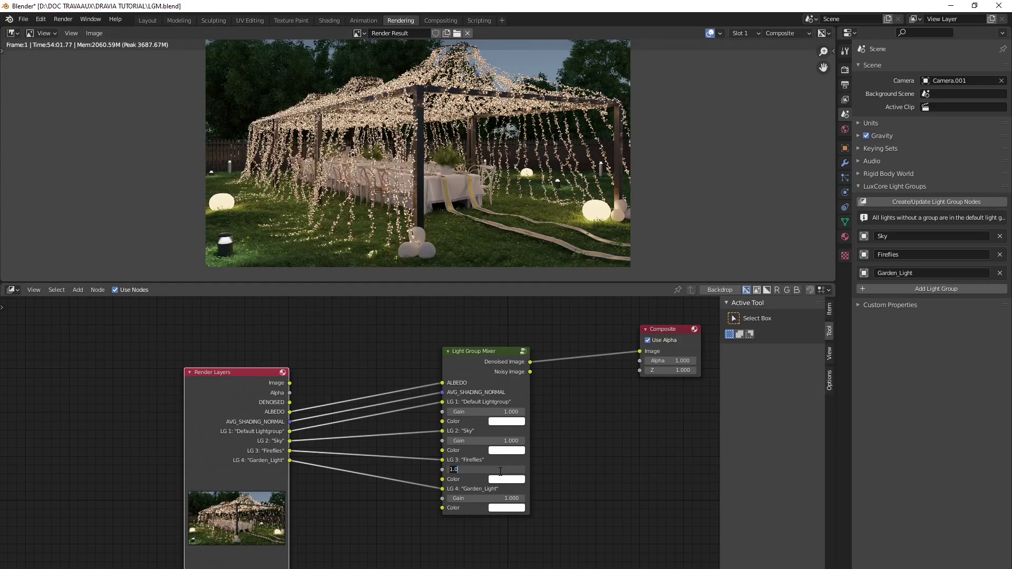
type("5")
key("Return")
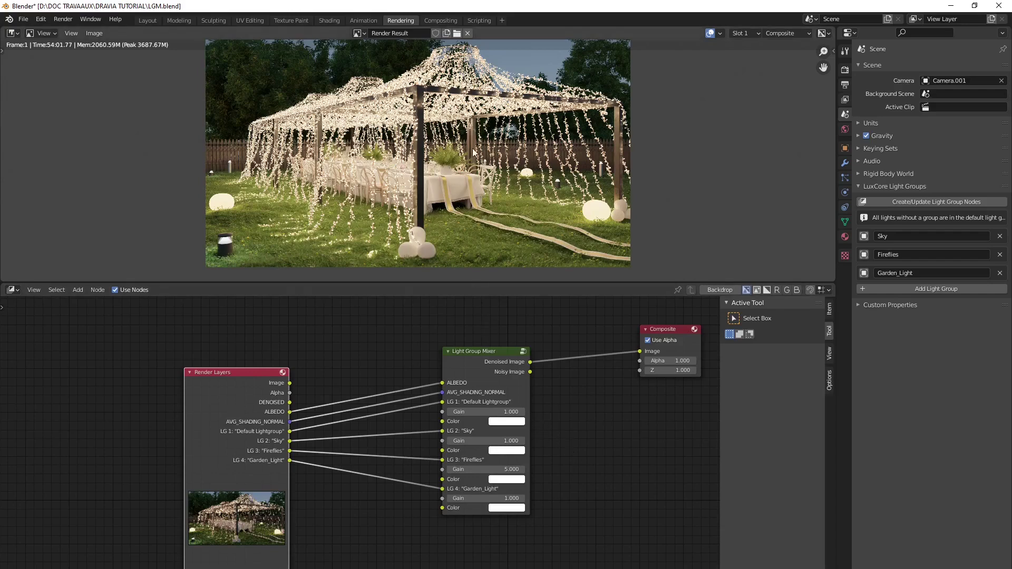
mouse_move(452, 170)
middle_mouse_down()
mouse_move(459, 211)
mouse_move(455, 169)
middle_mouse_up()
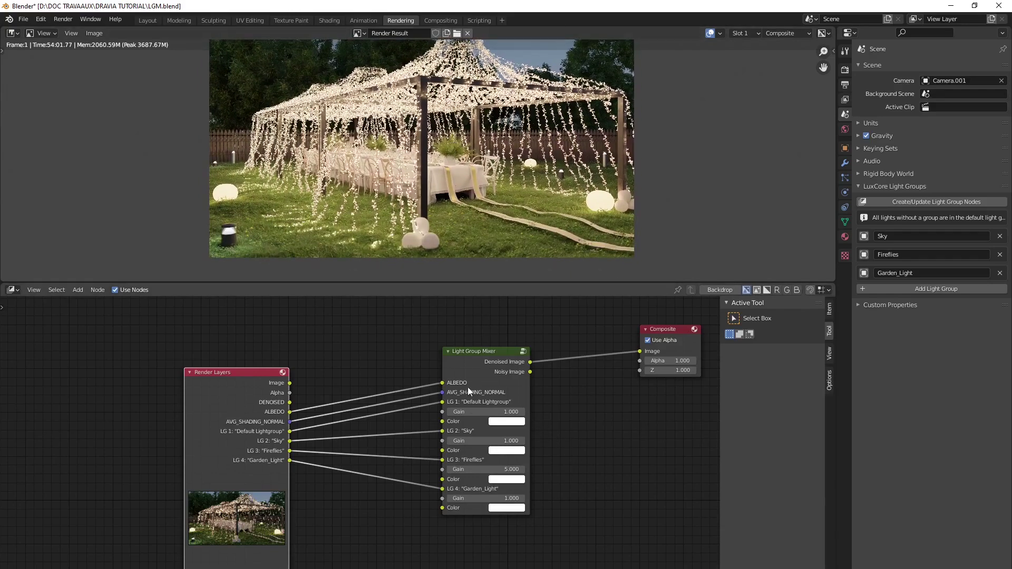
left_click(503, 469)
key("ctrl+a")
type("1")
key("Return")
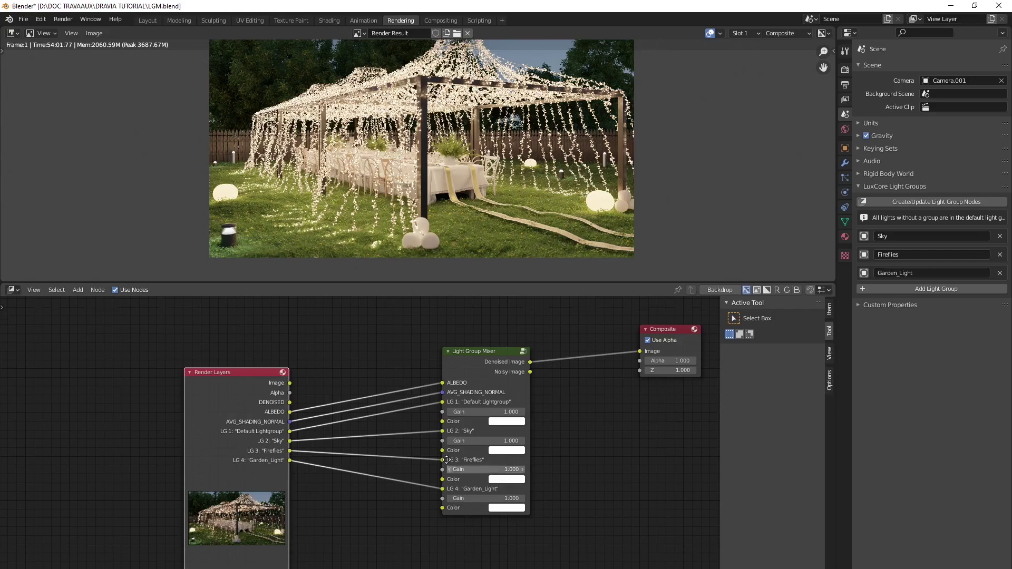
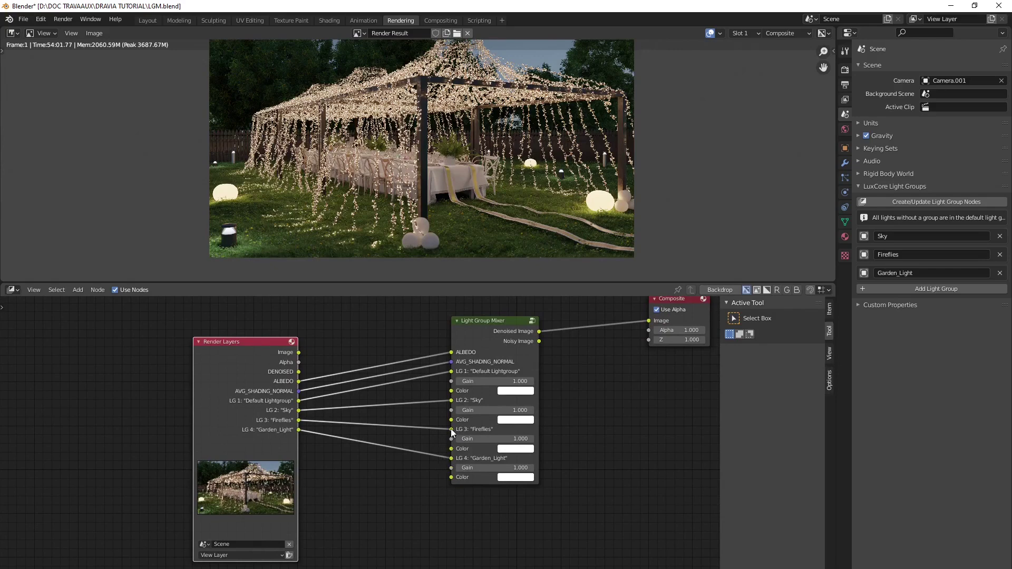
- Disconnect the Sky and Fireflies light groups from the Light Group Mixer and set the output file format to OpenEXR
mouse_move(450, 429)
left_mouse_down()
mouse_move(410, 409)
mouse_move(440, 433)
left_mouse_up()
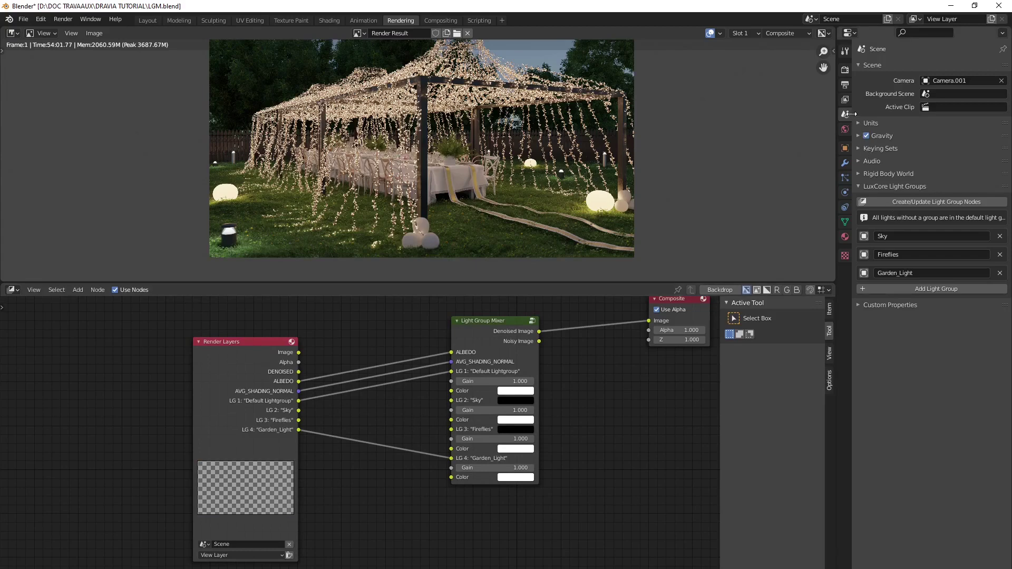
left_click(845, 99)
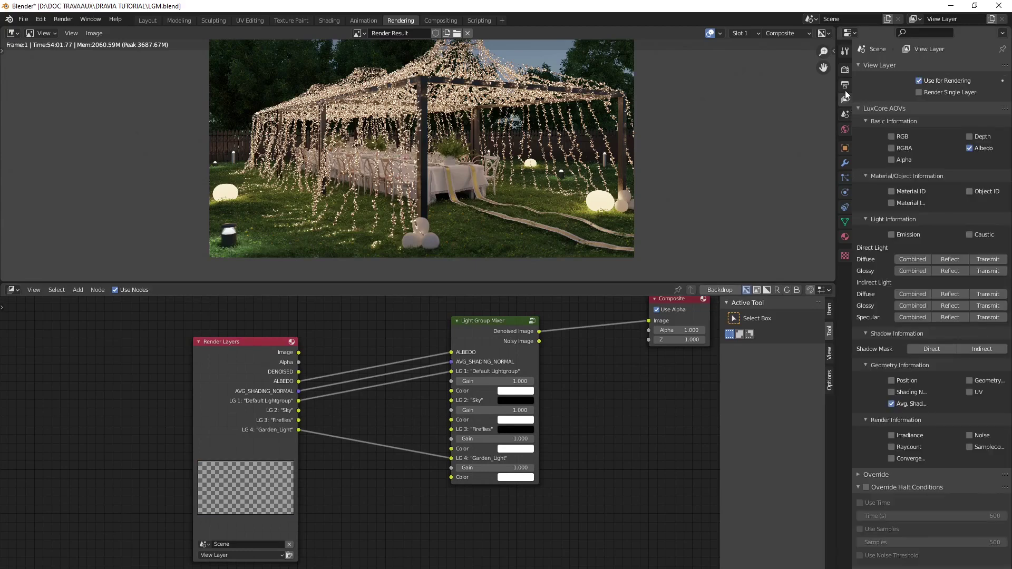
left_click(845, 86)
left_click(873, 78)
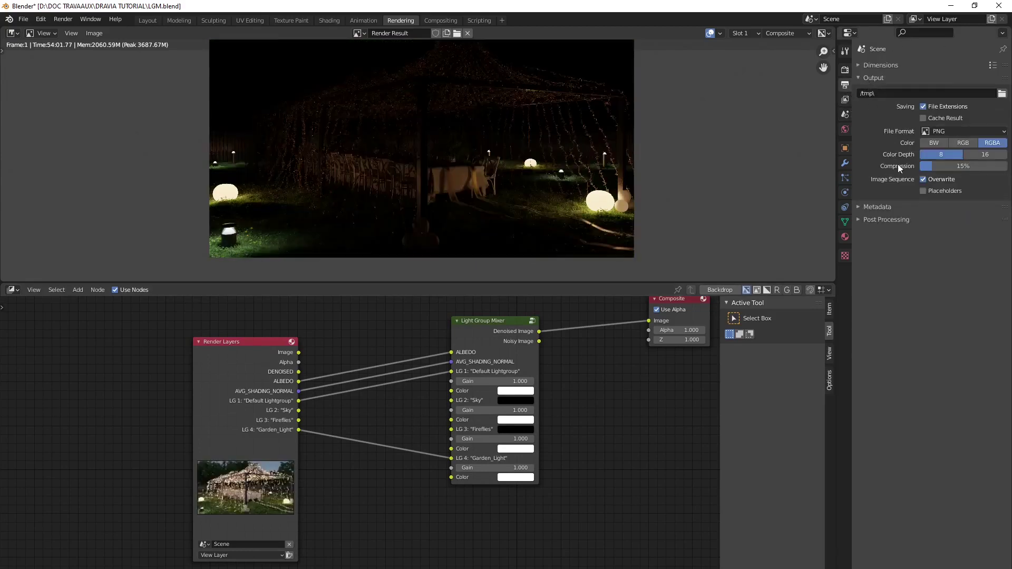
left_click(952, 130)
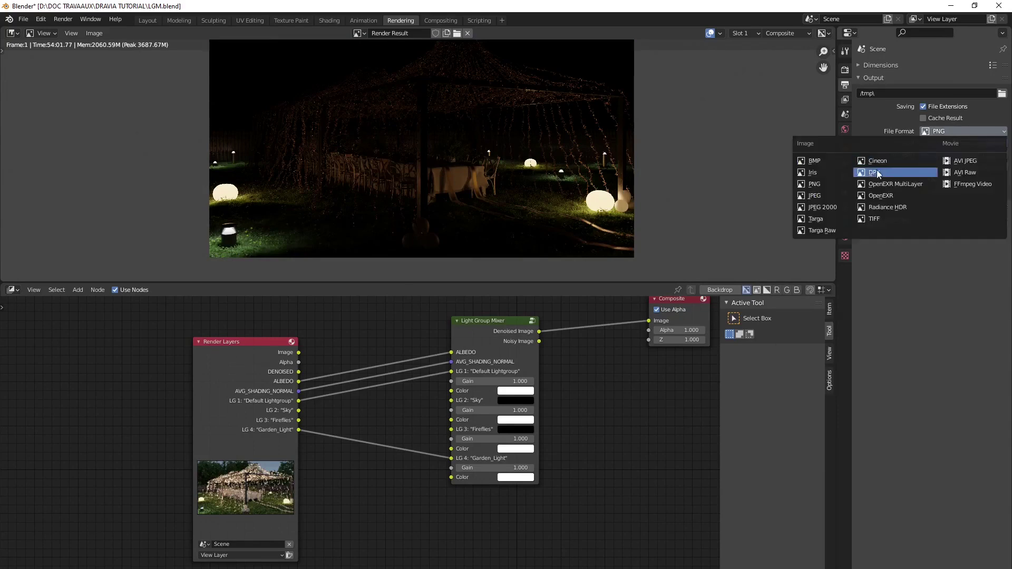
left_click(888, 195)
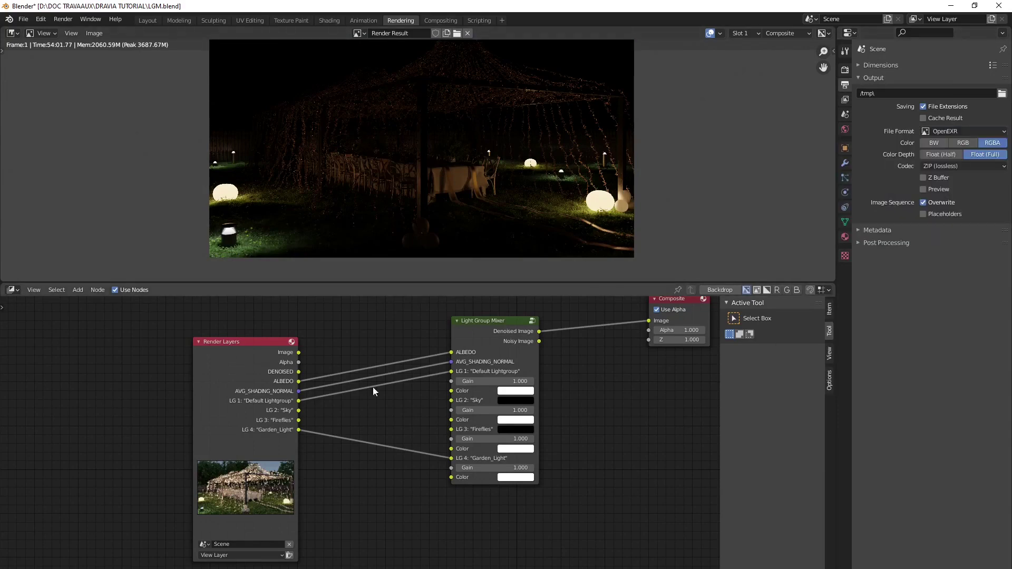
- Save the composited image with only the garden lights as Garden.exr in the LGM folder
scroll(359, 449, "up", 1)
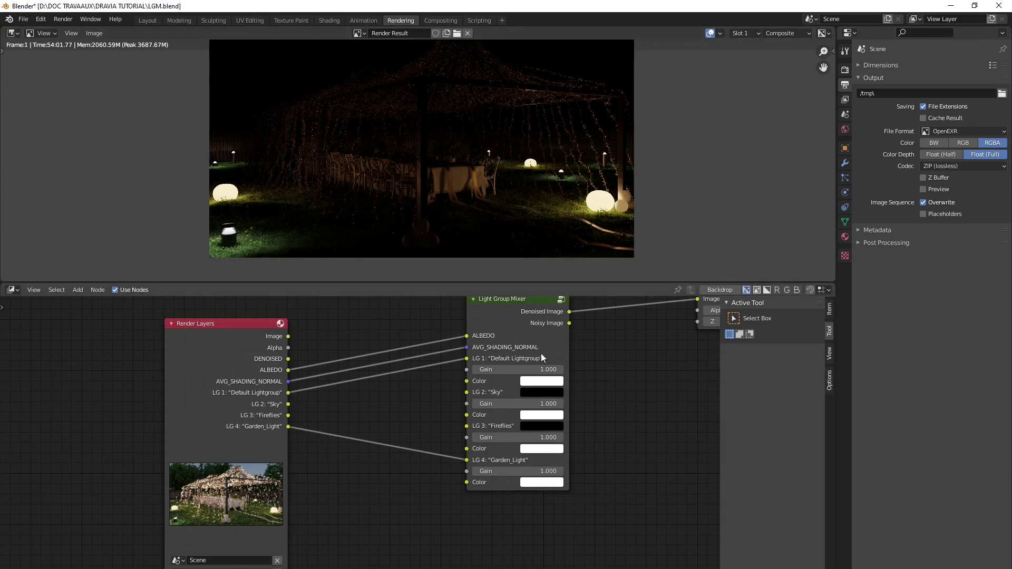
key("shift+alt+s")
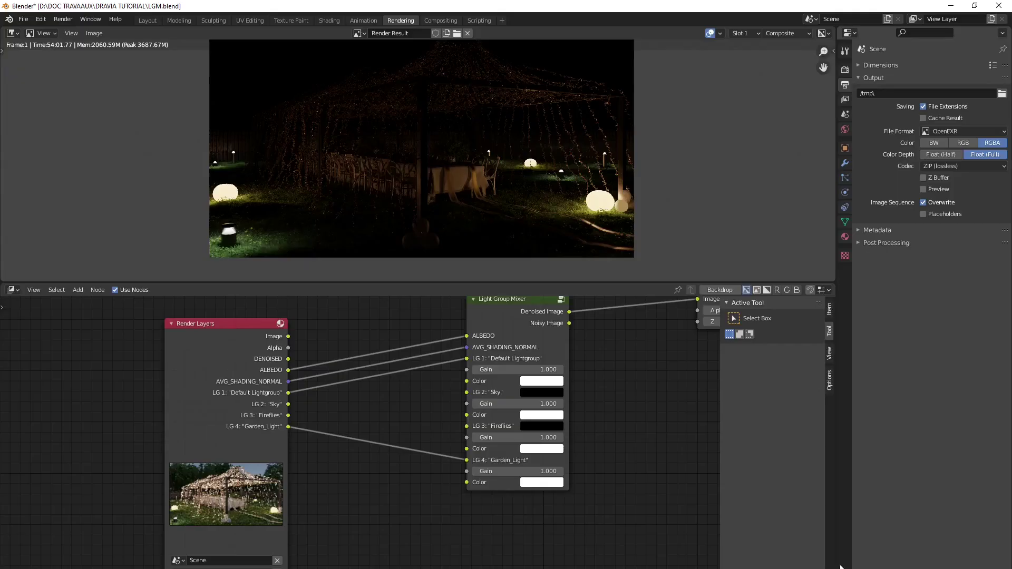
- Replace the Garden_Light link to the Light Group Mixer with the Fireflies link and save the composited image as Fireflies.exr
left_click_drag(453, 432, 443, 462)
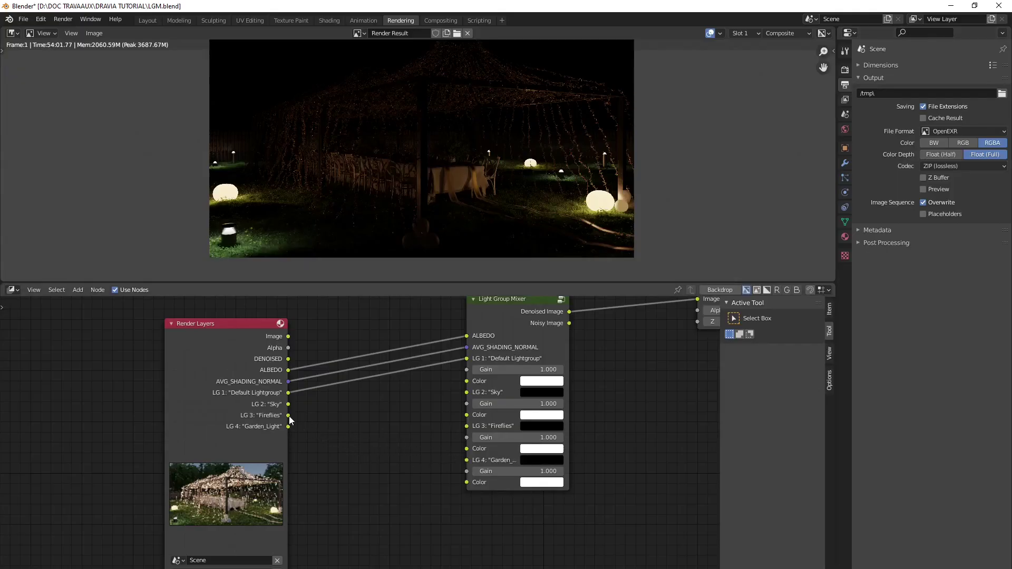
left_click_drag(289, 415, 467, 426)
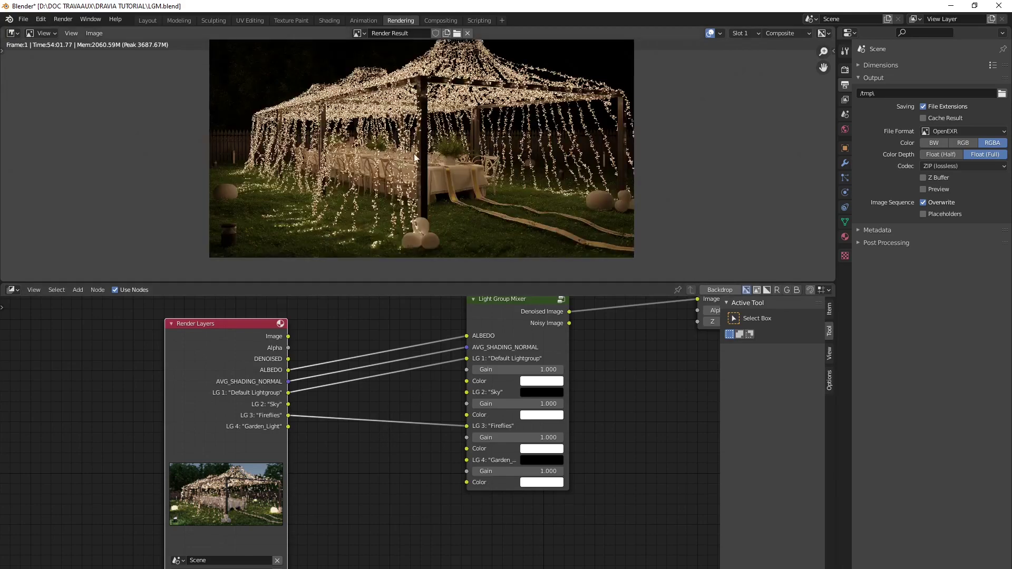
middle_click_drag(415, 157, 420, 175)
key("shift+alt+s")
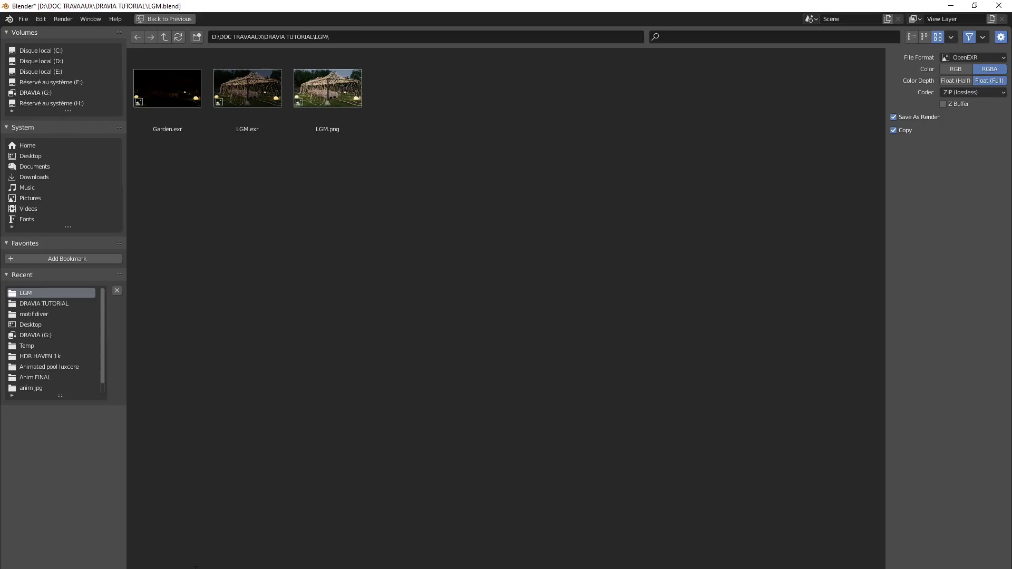
key("Escape")
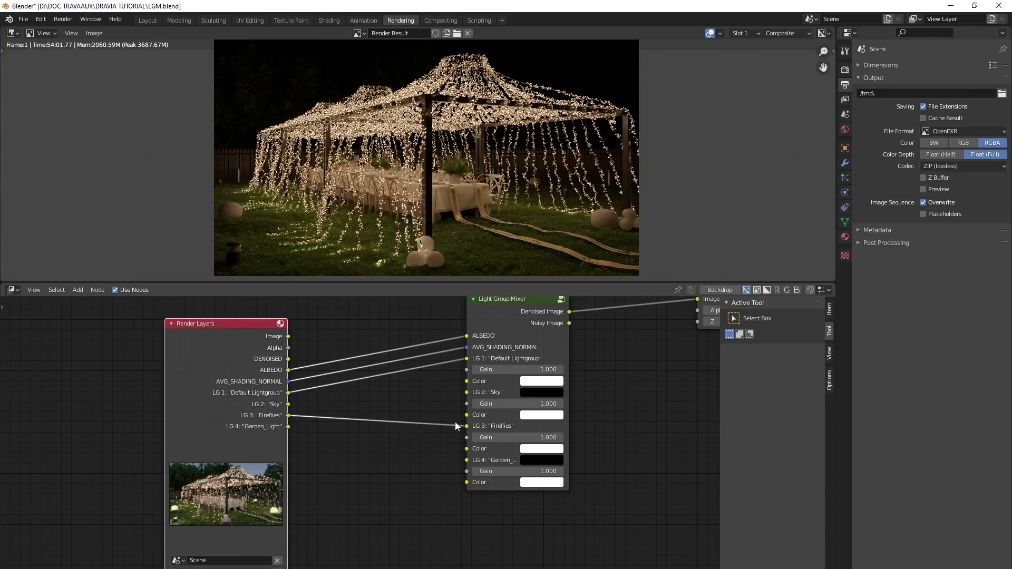
- Replace the Fireflies link with the Sky link, save the composited image as OpenEXR in the LGM folder, and save the project
left_click_drag(467, 425, 462, 393)
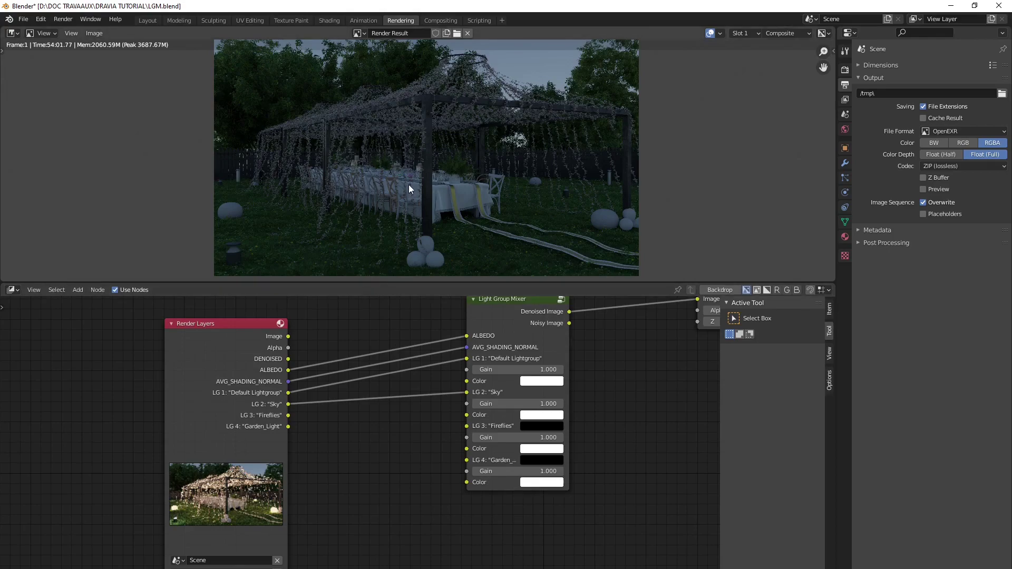
key("shift+alt+s")
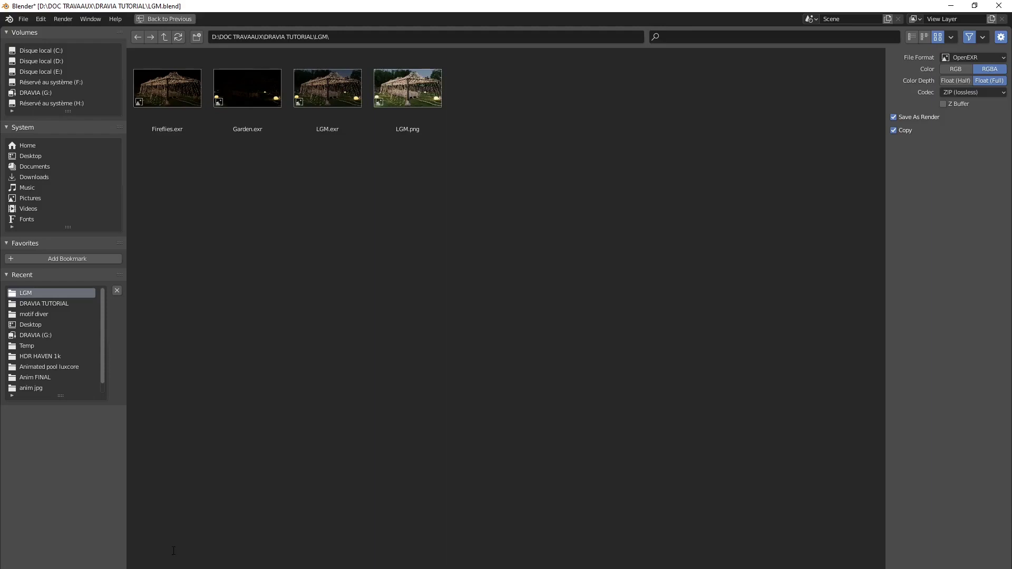
key("Return")
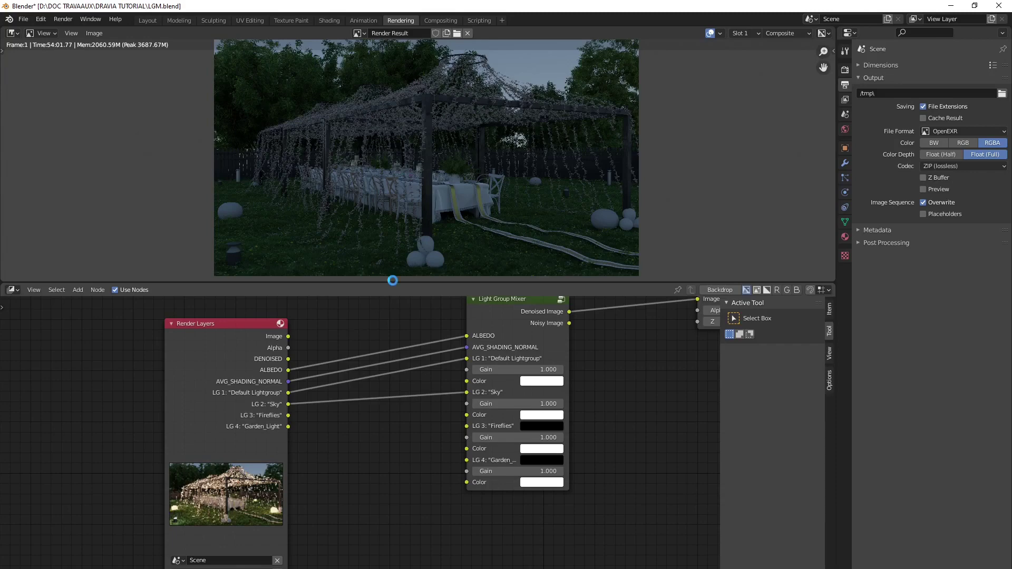
key("ctrl+s")
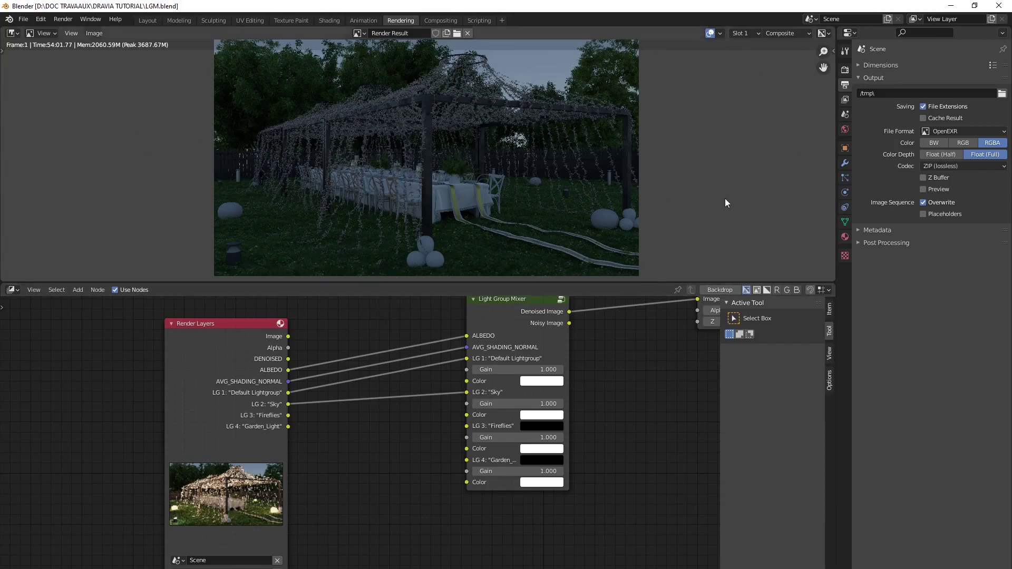
- Look over the scene's LuxCore render settings and its output dimensions
left_click(846, 70)
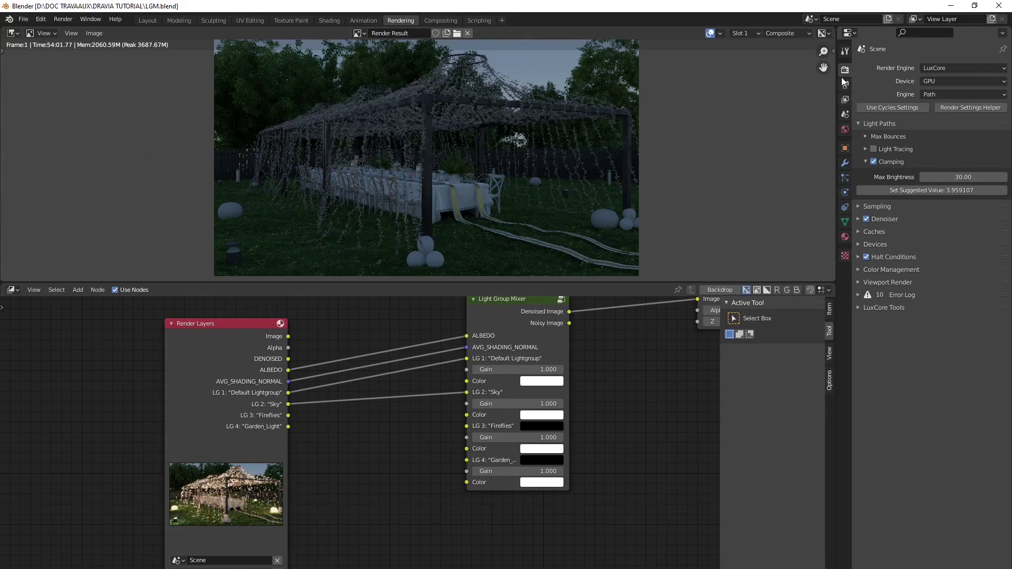
left_click(844, 84)
left_click(865, 76)
left_click(866, 68)
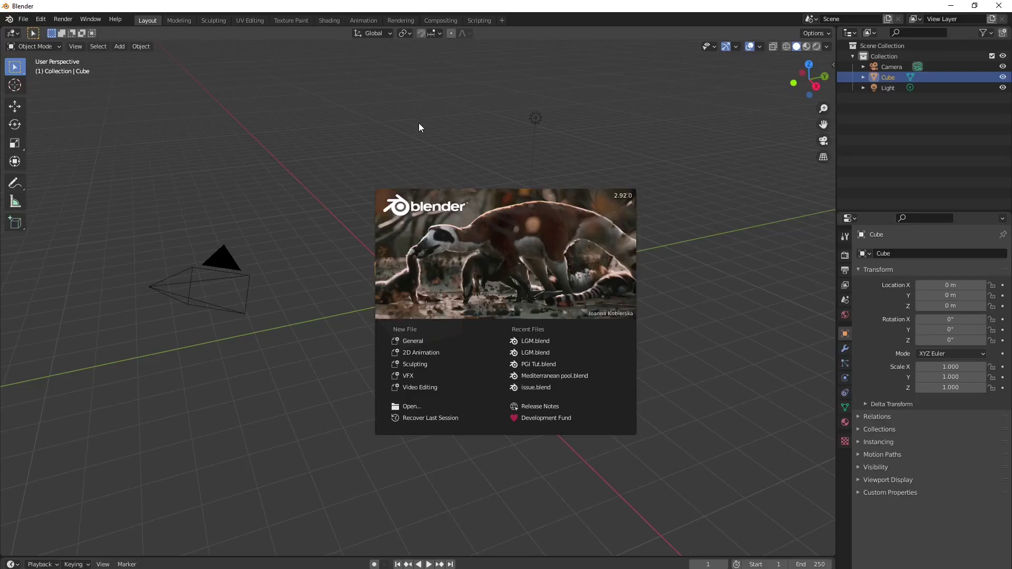
- Set the render engine of the new default scene to LuxCore
left_click(419, 127)
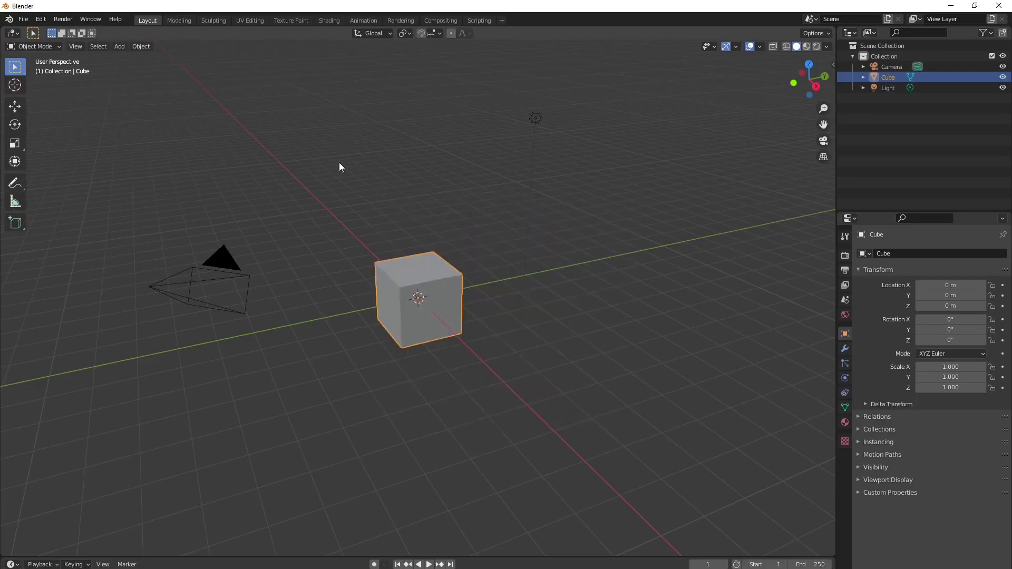
left_click(845, 256)
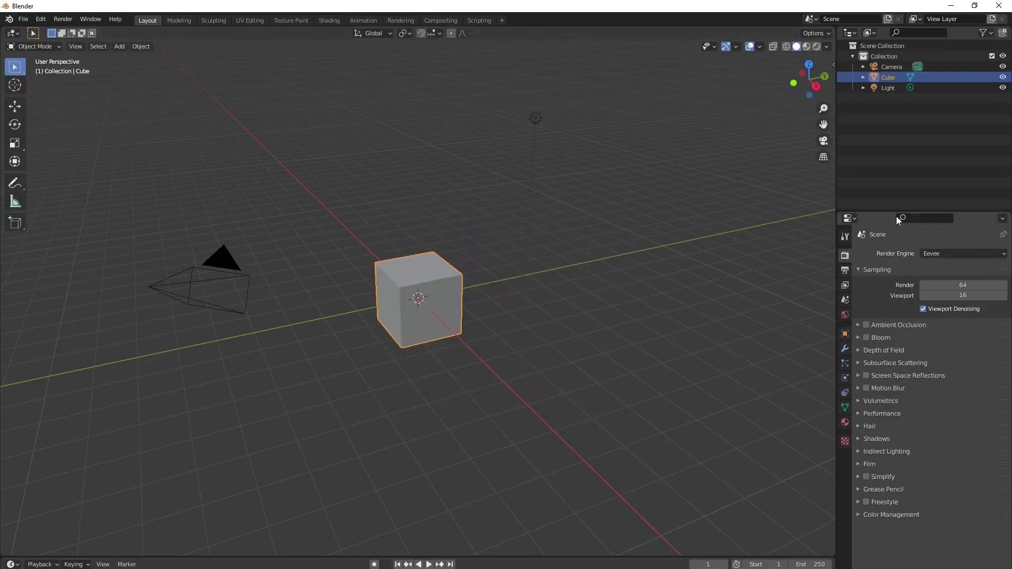
left_click_drag(898, 210, 903, 73)
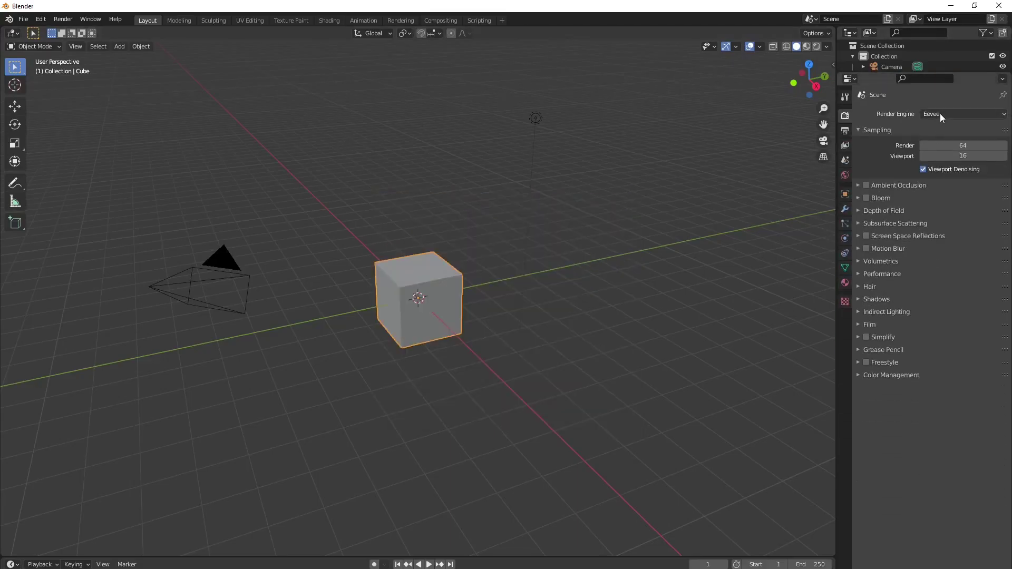
left_click(940, 114)
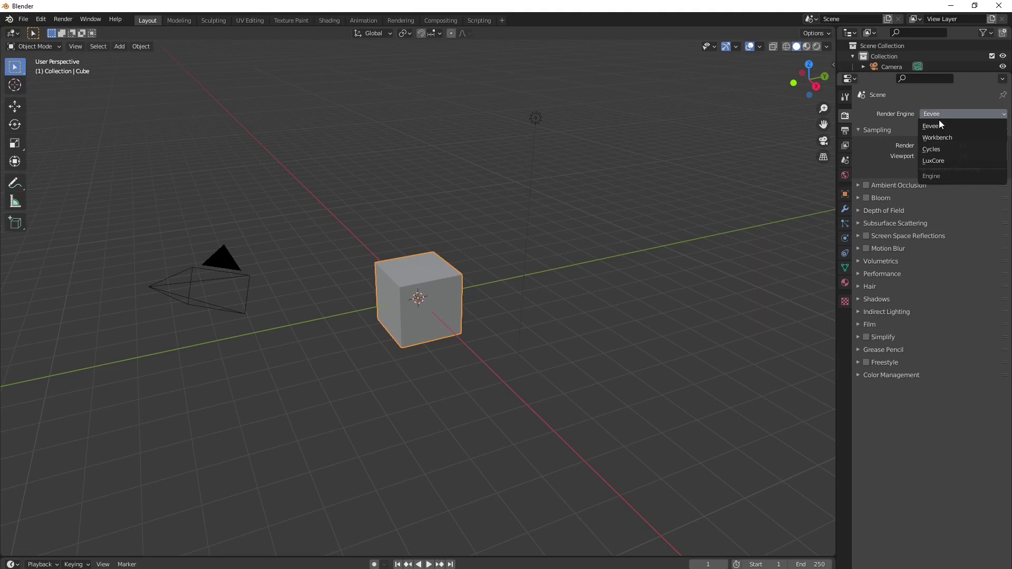
left_click(935, 160)
- Set the output resolution to 2560 px in X and 1440 px in Y
left_click(845, 130)
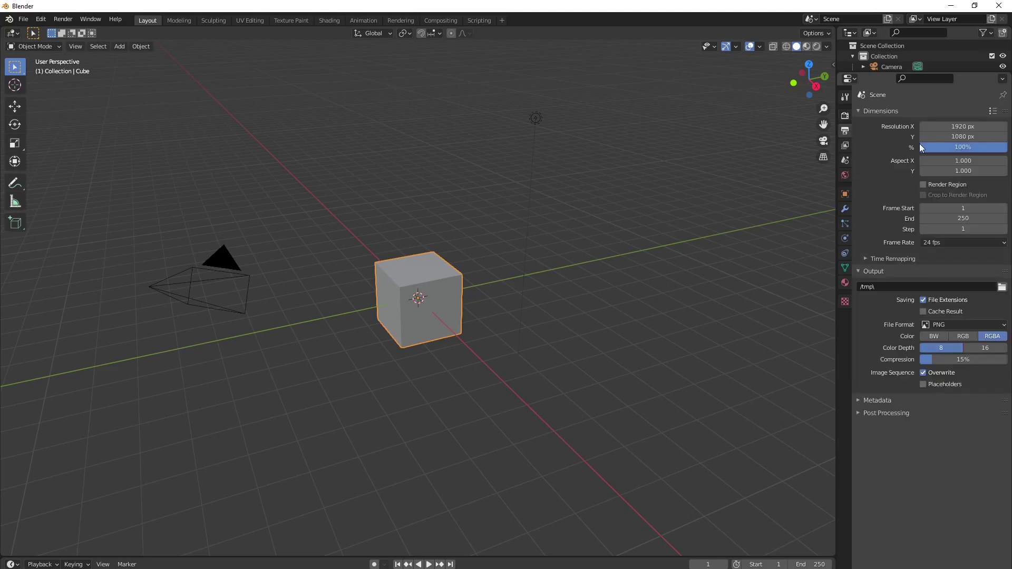
double_click(956, 126)
type("2560")
key("Return")
double_click(954, 137)
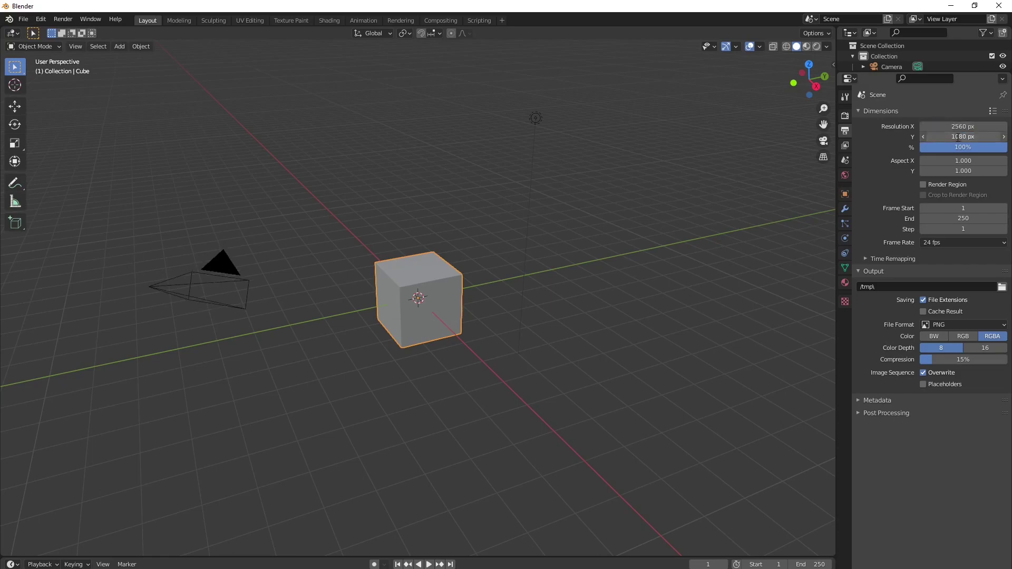
type("1")
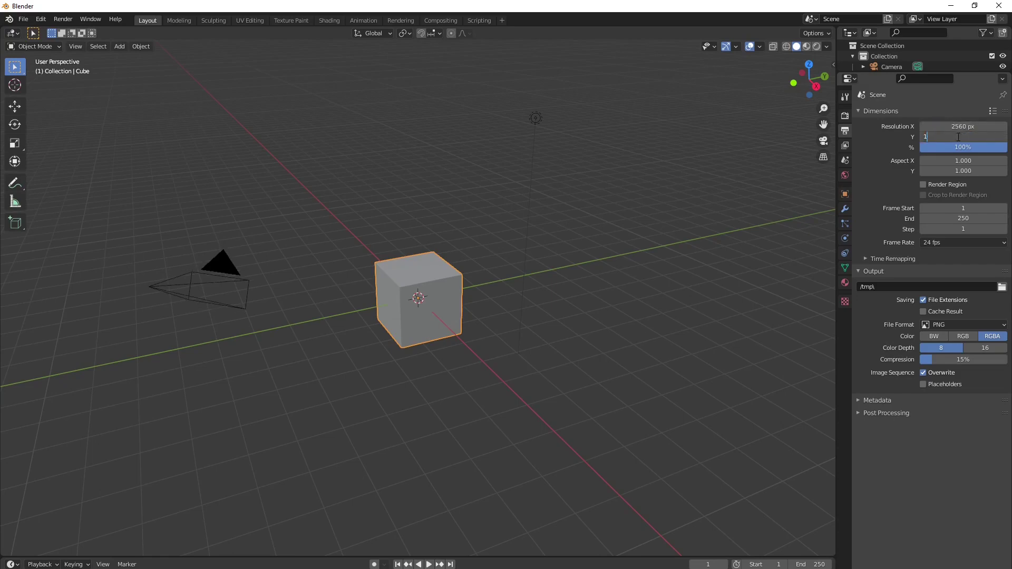
type("440")
key("Return")
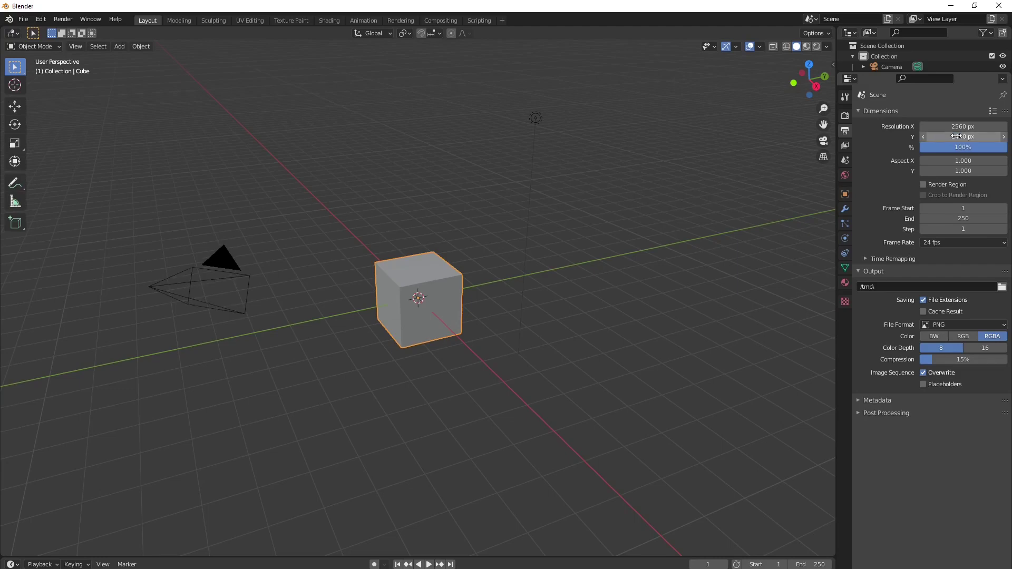
- Delete all default objects from the scene: the cube, the camera and the light
middle_click_drag(518, 198, 528, 227)
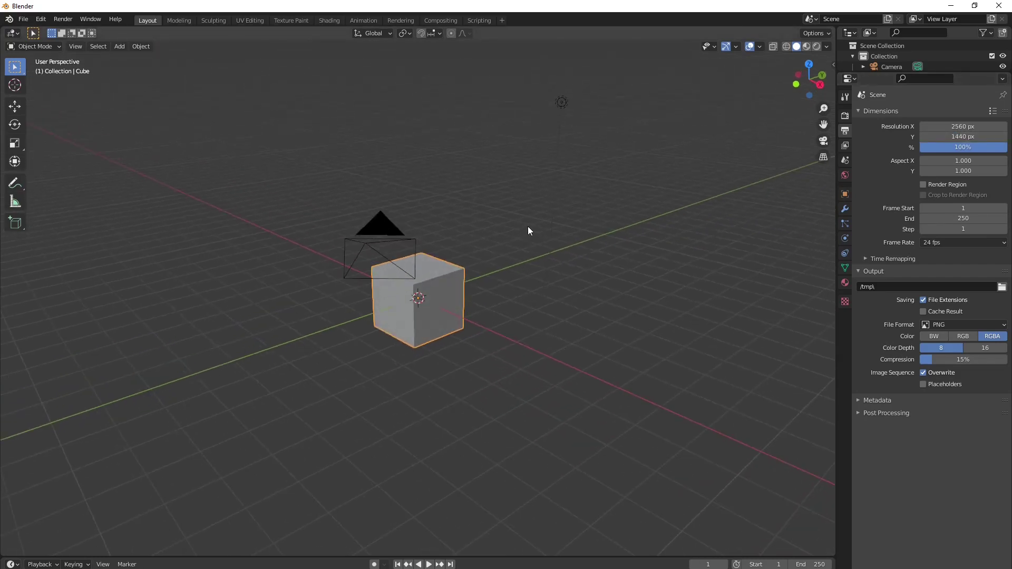
key("a")
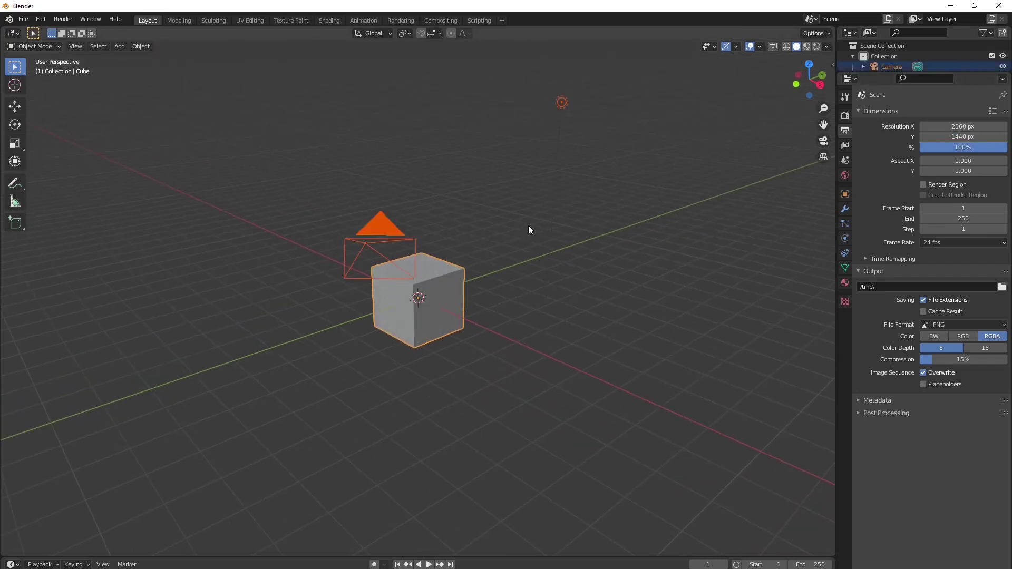
key("x")
left_click(445, 79)
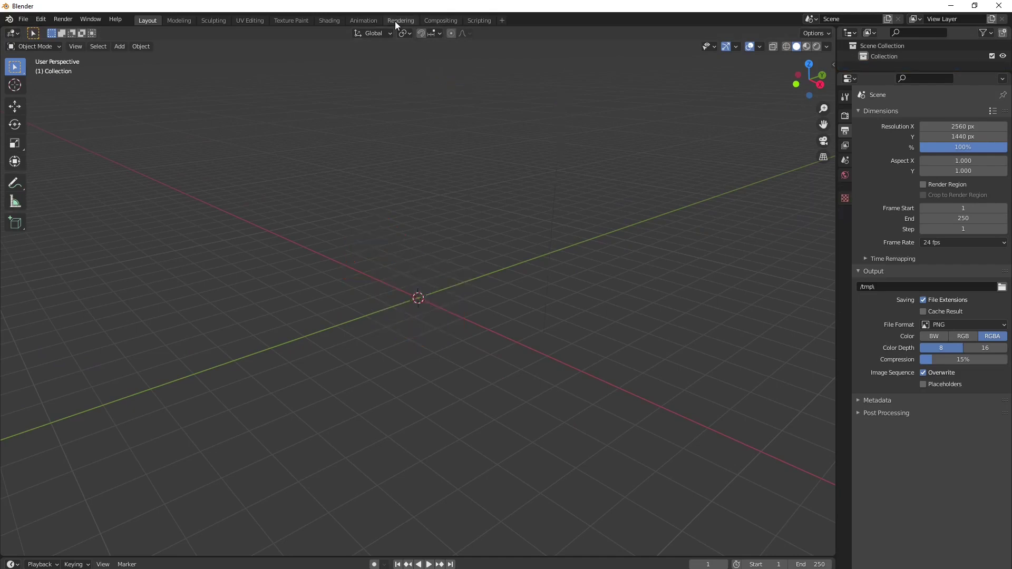
- Enable nodes in the Compositing workspace and delete the Render Layers node, keeping the Composite node
left_click(401, 20)
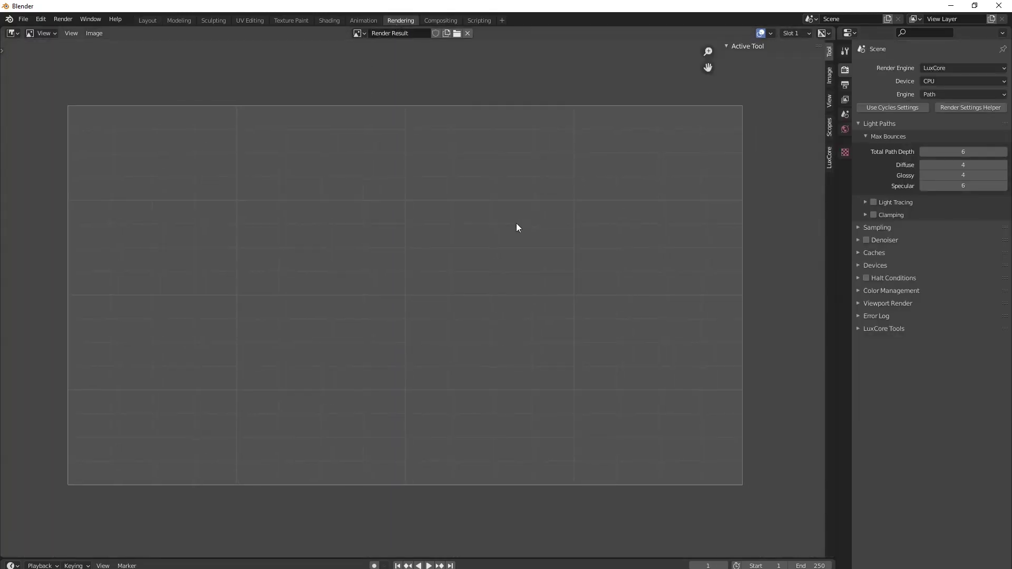
left_click_drag(493, 556, 514, 403)
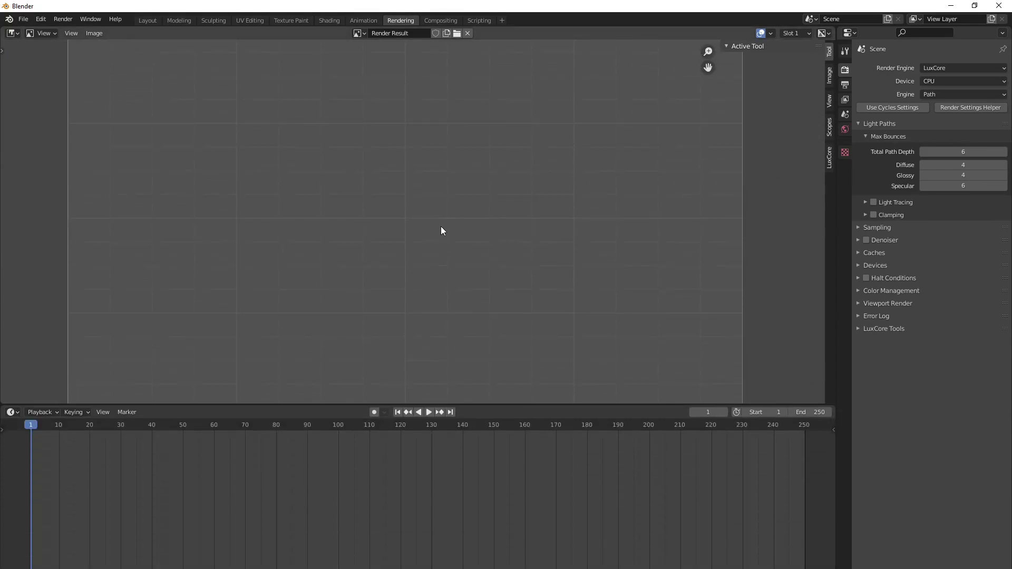
left_click(440, 20)
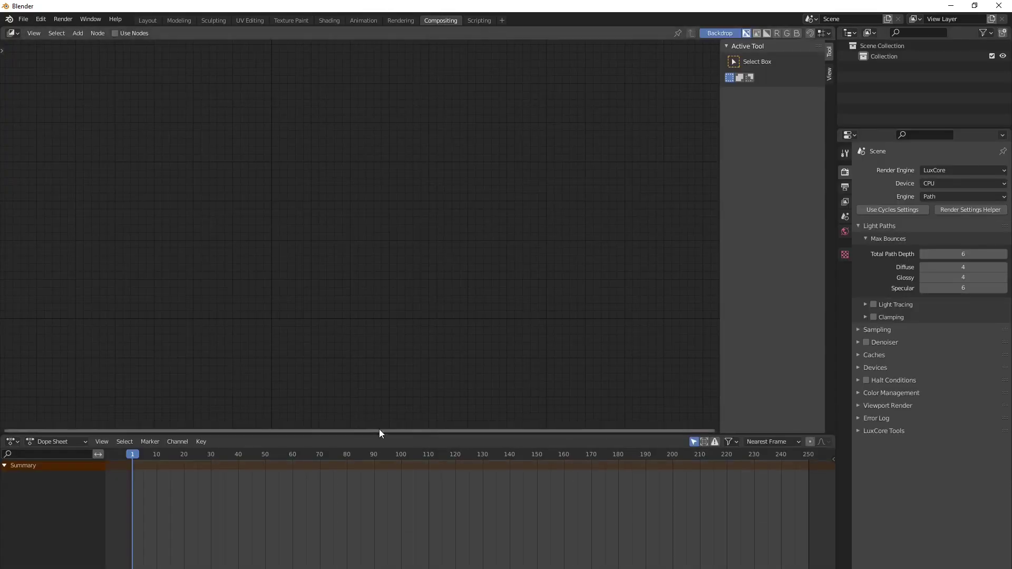
left_click(114, 33)
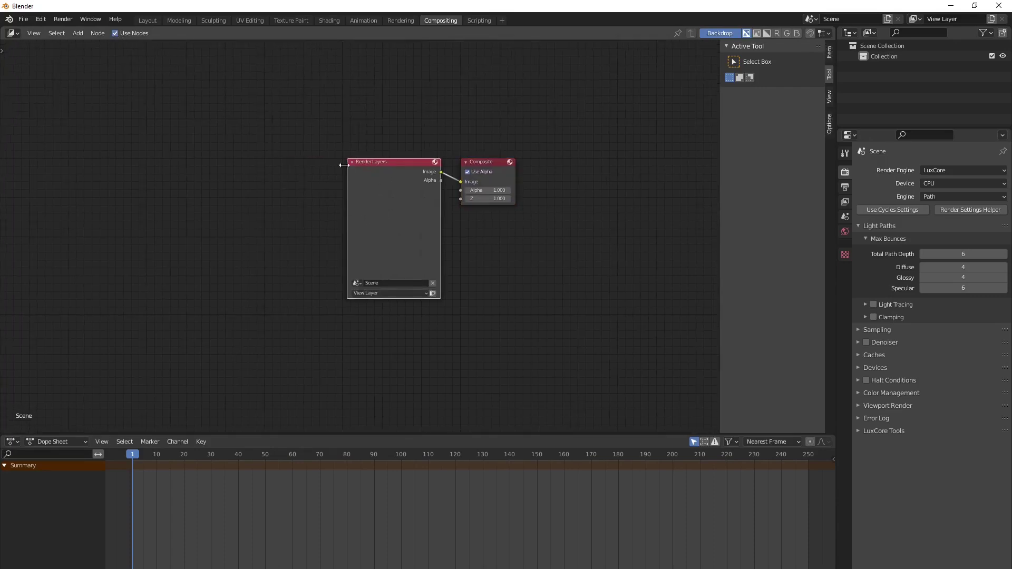
middle_click_drag(344, 166, 373, 165)
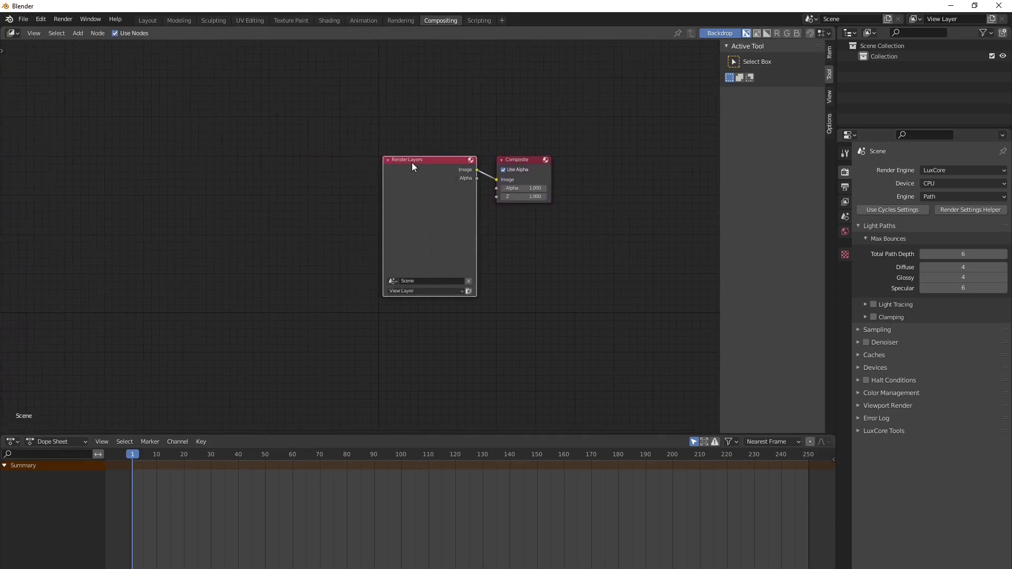
left_click_drag(412, 163, 286, 166)
key("Delete")
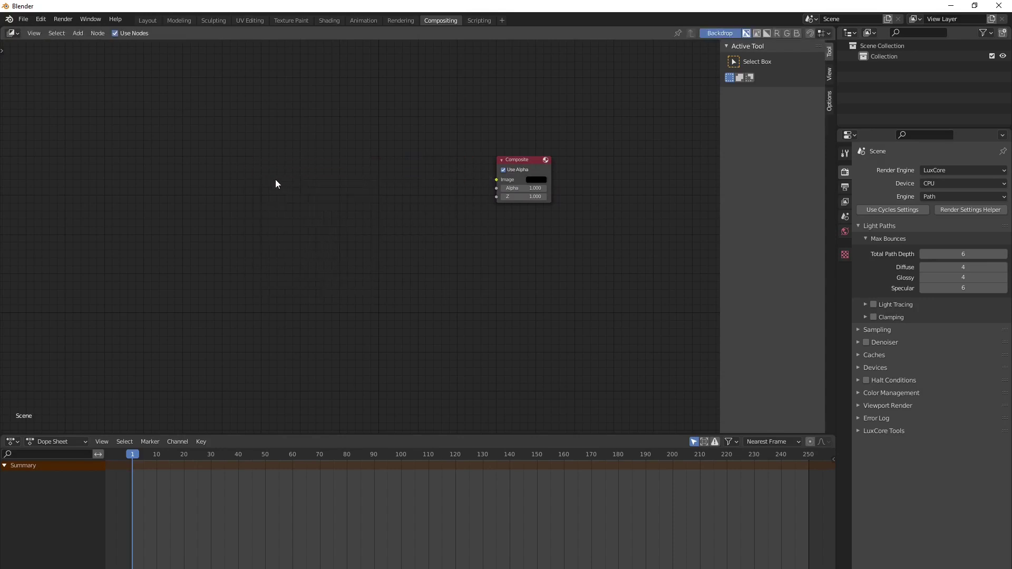
key("shift+a")
mouse_move(251, 199)
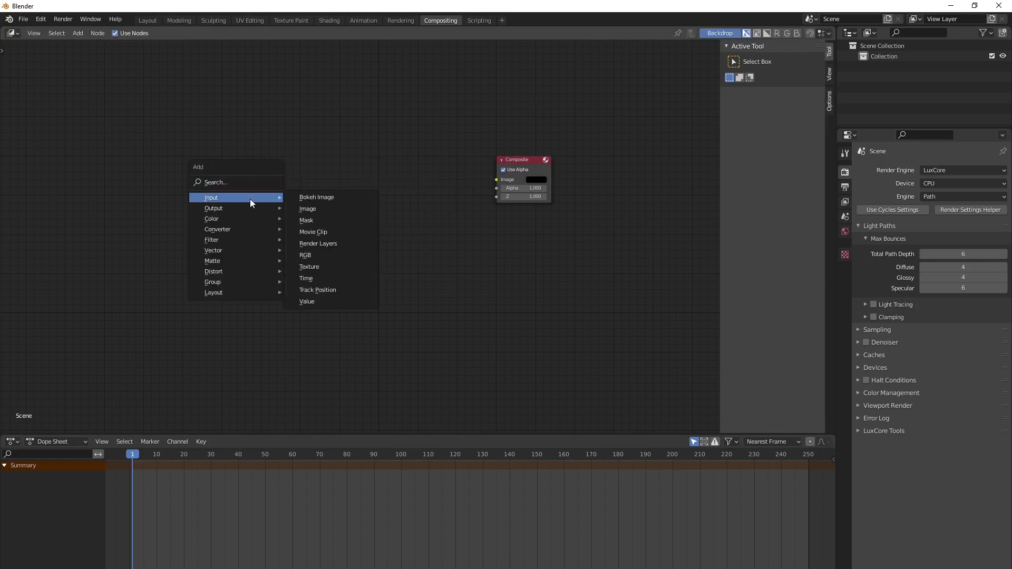
left_click(311, 209)
left_click(270, 168)
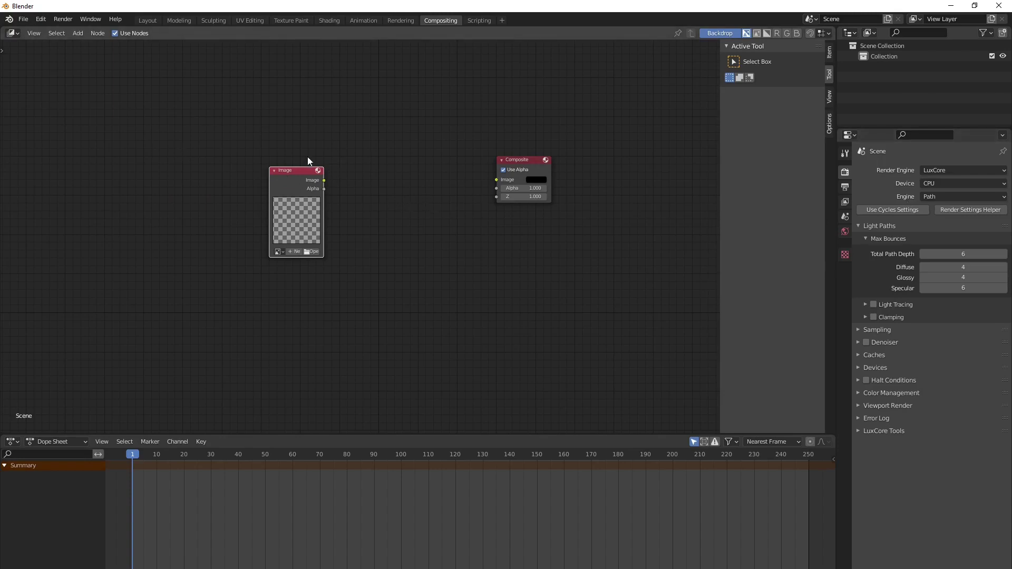
key("x")
- Add an Image input node to the compositor and duplicate it twice to have three empty Image nodes
key("shift+a")
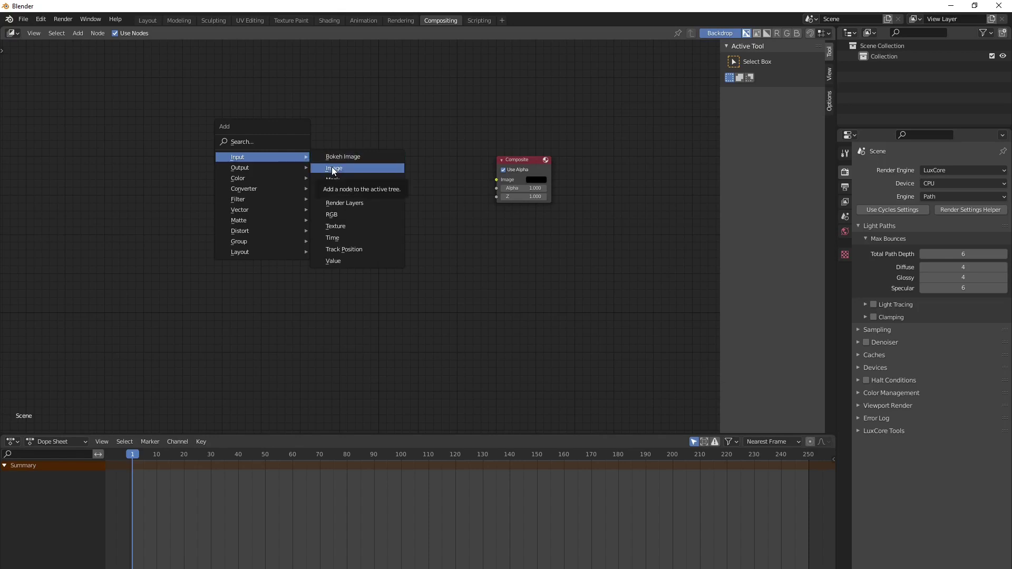
left_click(332, 169)
left_click(293, 144)
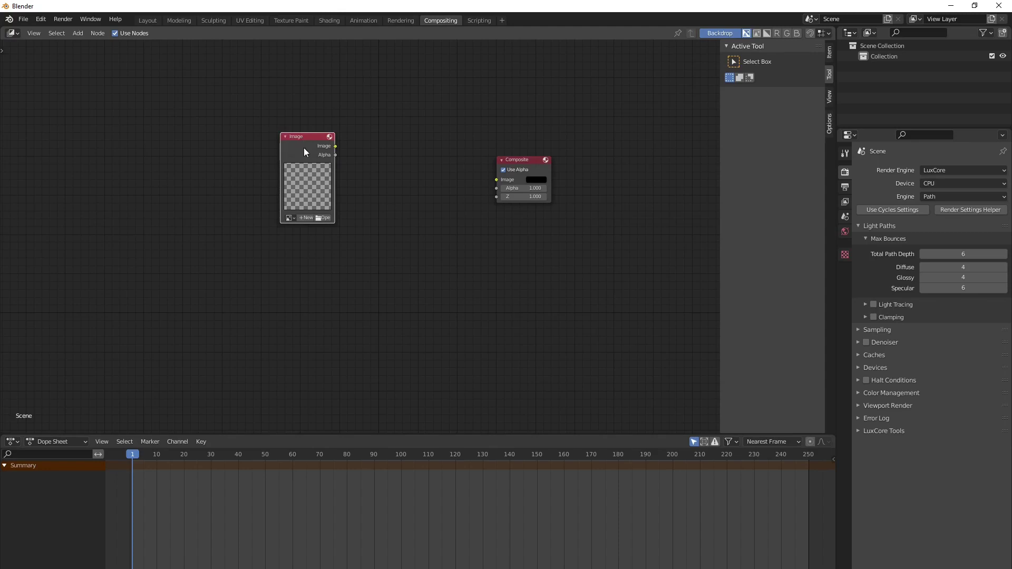
key("shift+d")
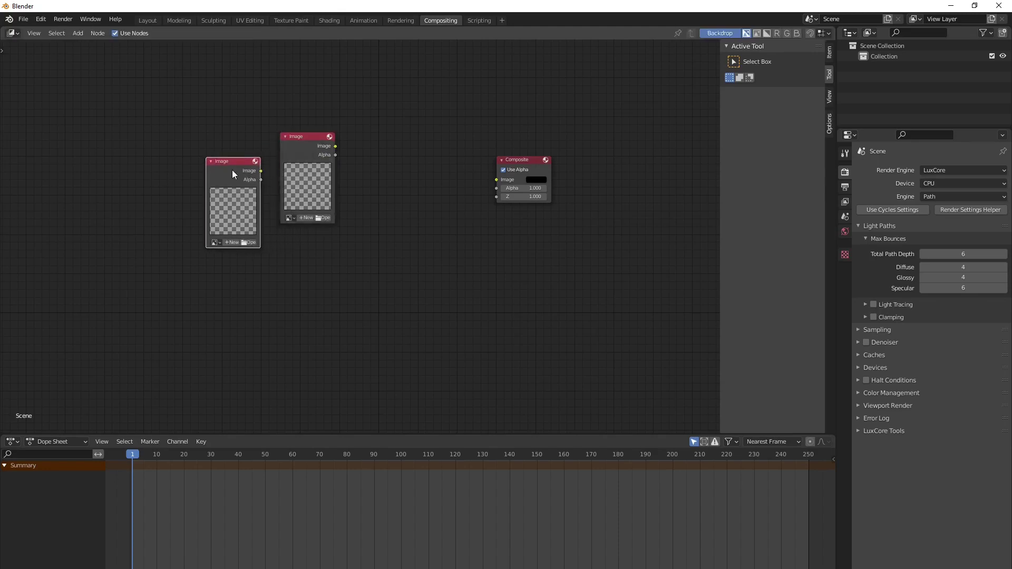
left_click(225, 180)
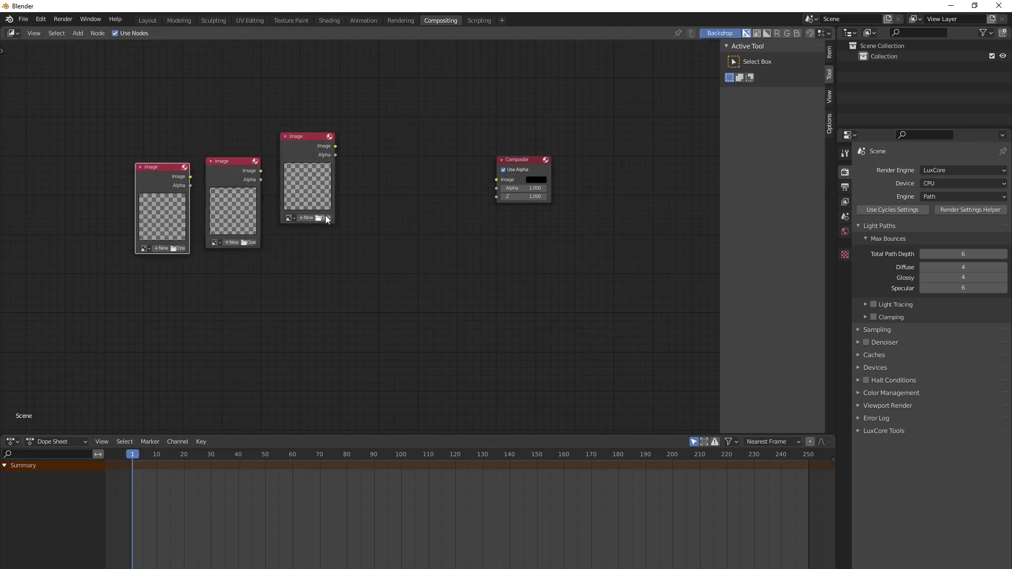
- Load Garden.exr from the LGM folder into the Image node nearest the Composite node
left_click(325, 216)
left_click(56, 293)
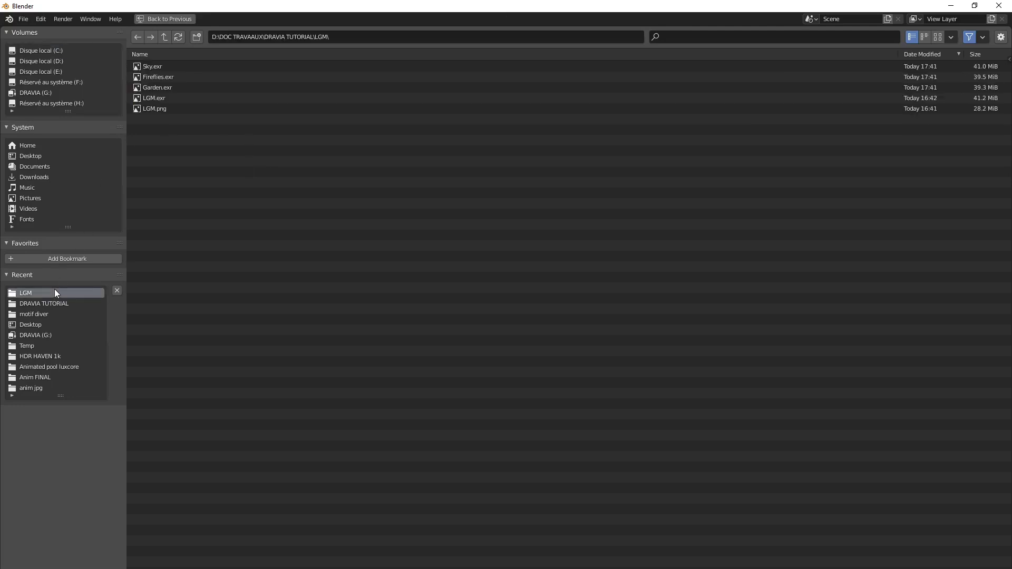
double_click(170, 87)
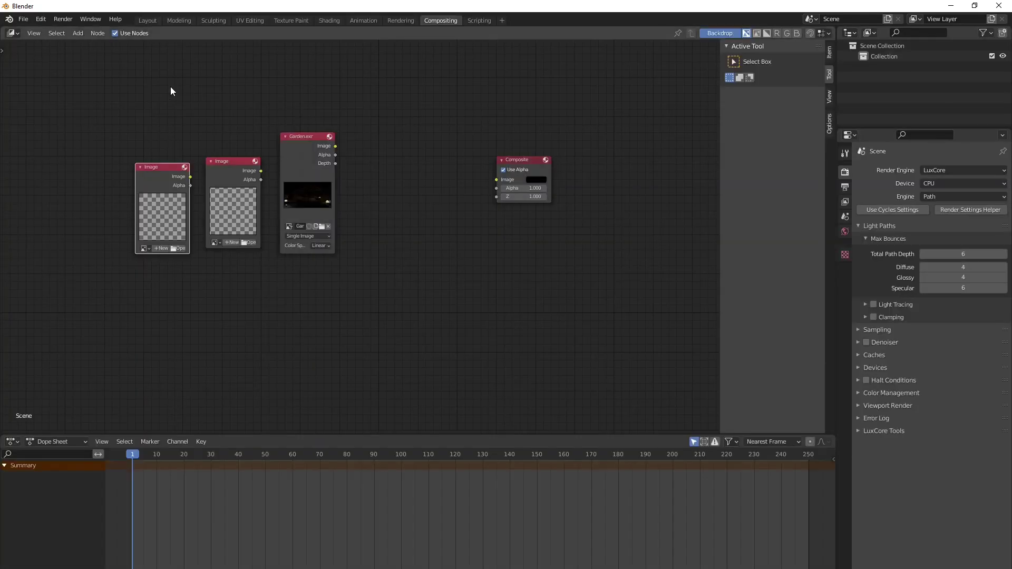
- Load Fireflies.exr from the LGM folder into the middle Image node
left_click(244, 243)
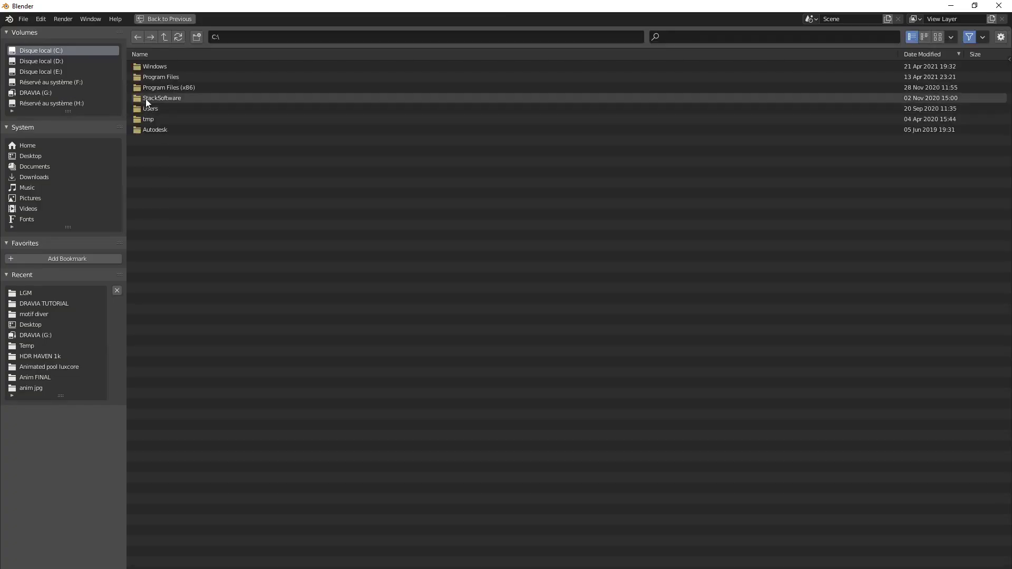
left_click(44, 293)
left_click(183, 98)
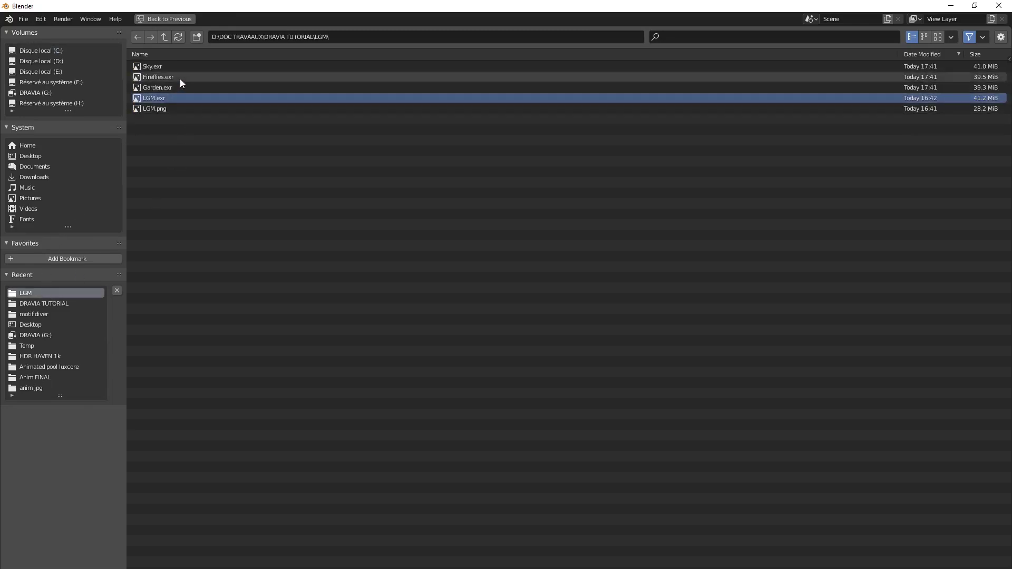
left_click(180, 79)
double_click(182, 78)
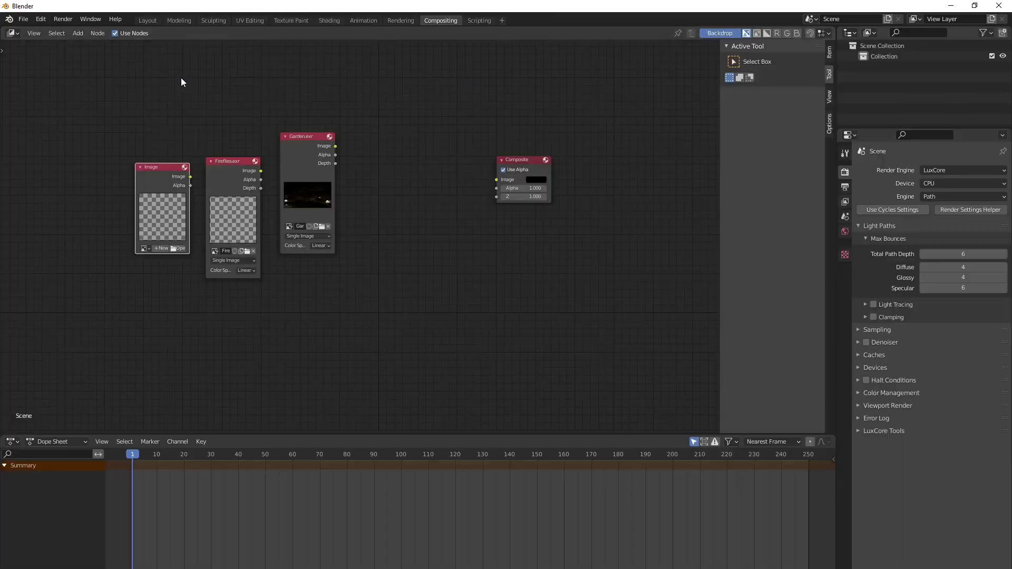
- Load Sky.exr from the LGM folder into the remaining empty Image node
left_click(179, 249)
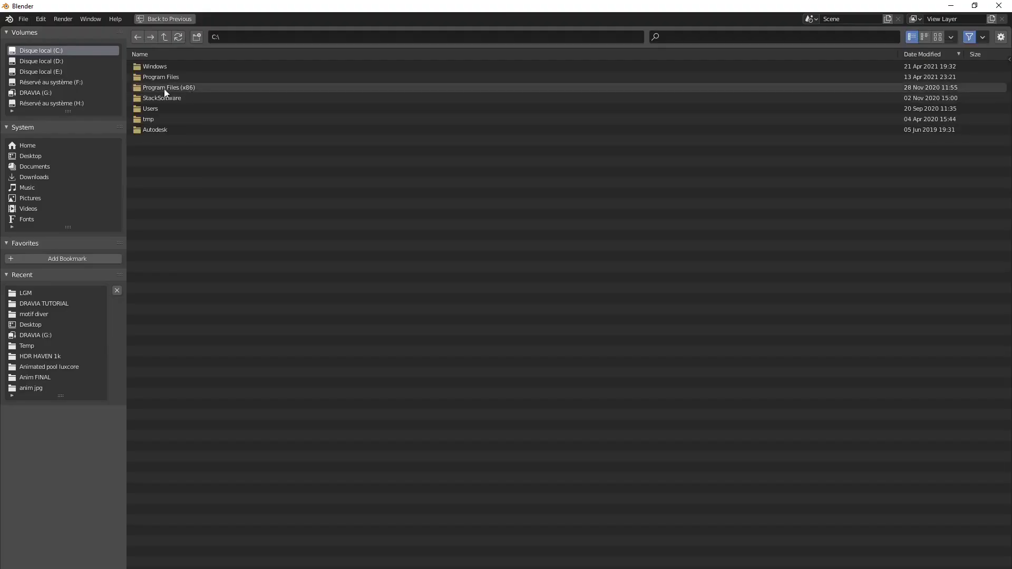
left_click(61, 293)
double_click(170, 68)
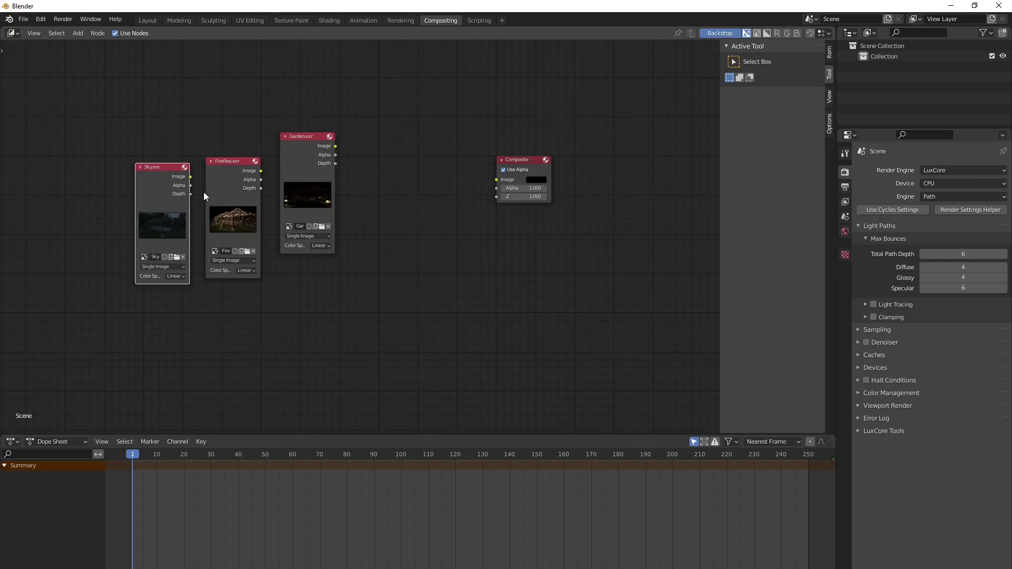
- Rearrange the image nodes so Garden.exr sits below Fireflies.exr and Sky.exr sits higher up beside it
left_click_drag(301, 152, 221, 298)
left_click_drag(162, 173, 168, 117)
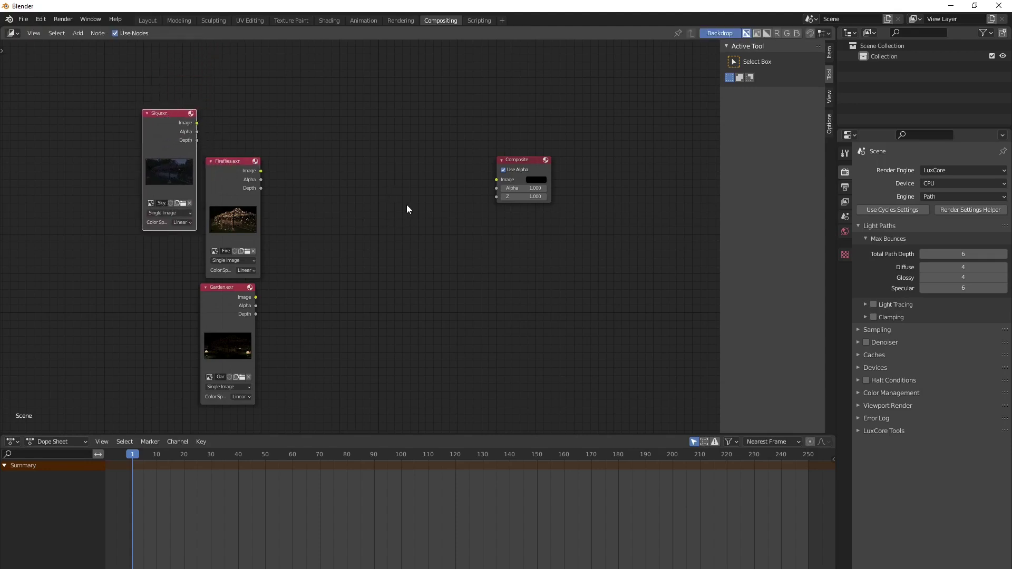
key("Home")
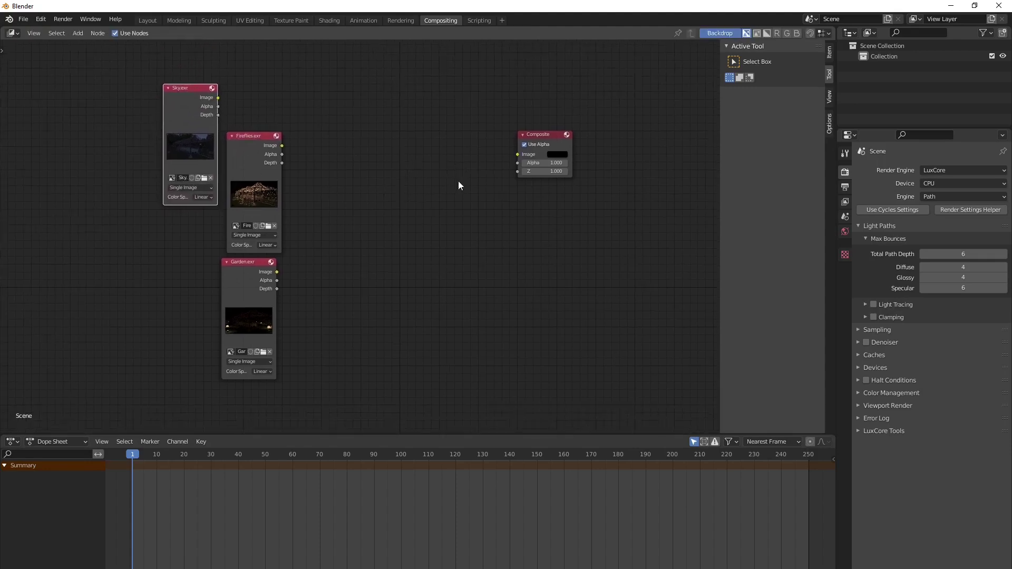
- Add three LuxCore light groups to the scene
left_click(846, 230)
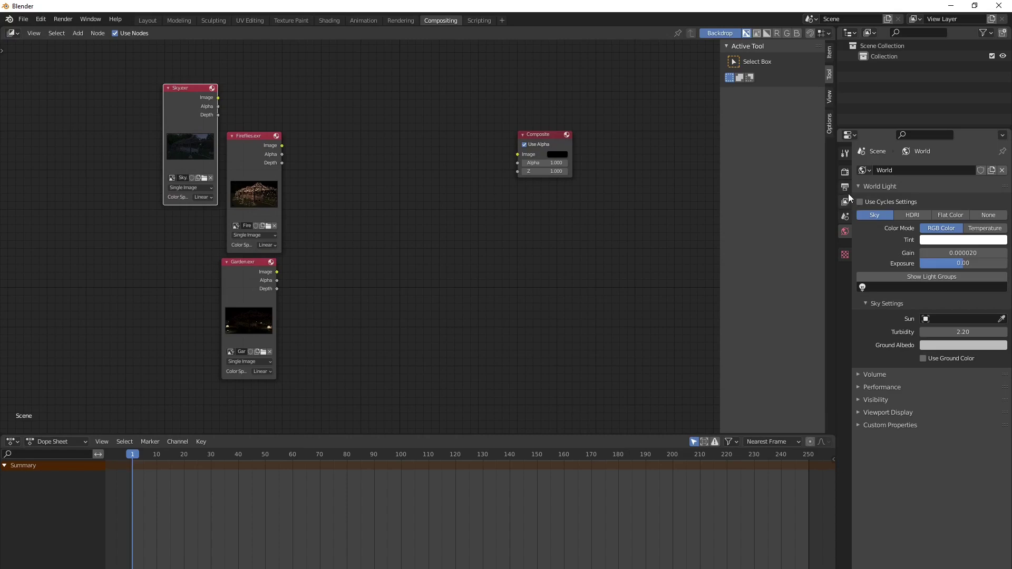
left_click(845, 217)
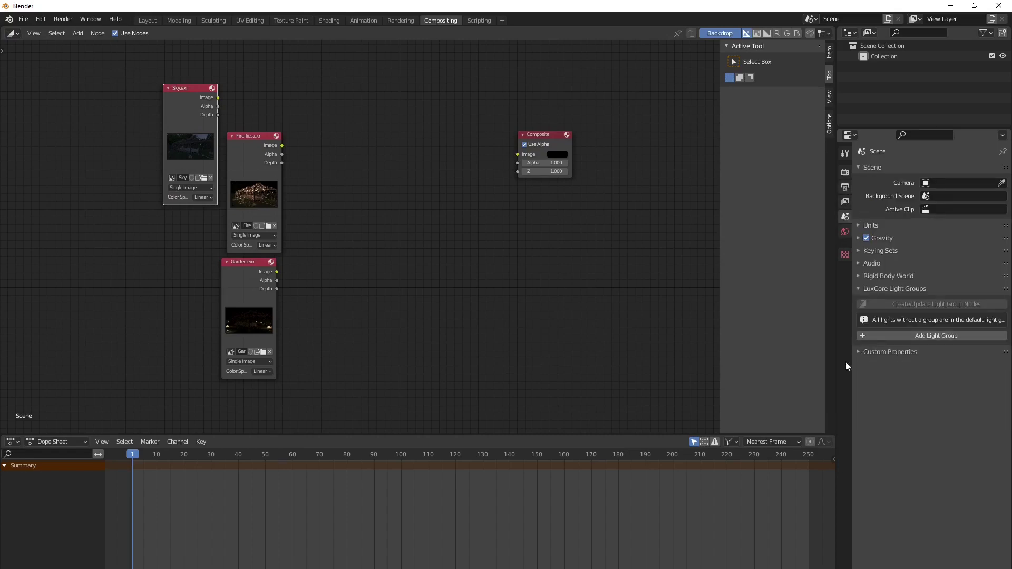
left_click(923, 336)
left_click(922, 357)
left_click(923, 373)
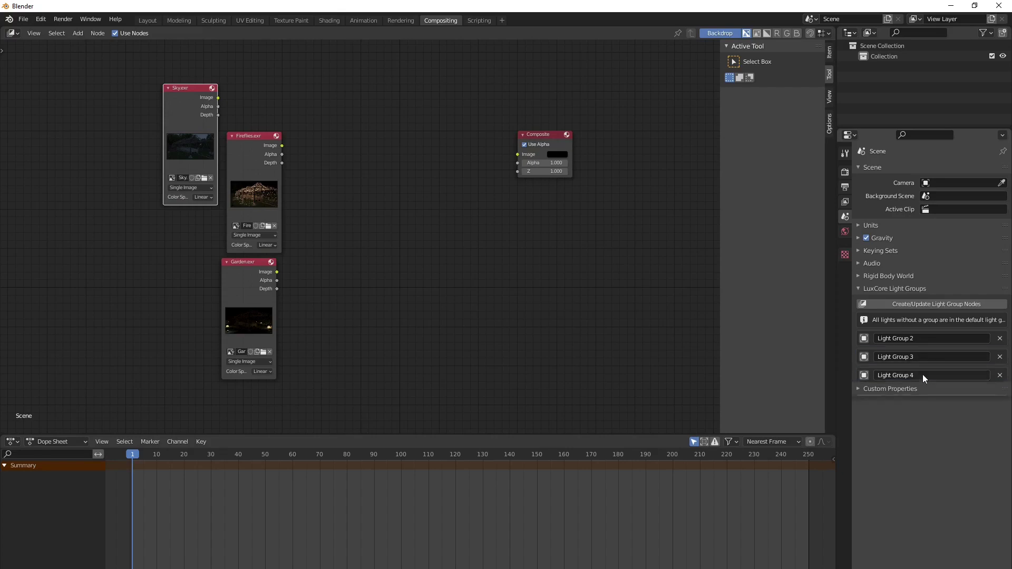
- Rename the three added light groups as Sky, garden and fireflies, in that order
left_click(916, 339)
type("Sky")
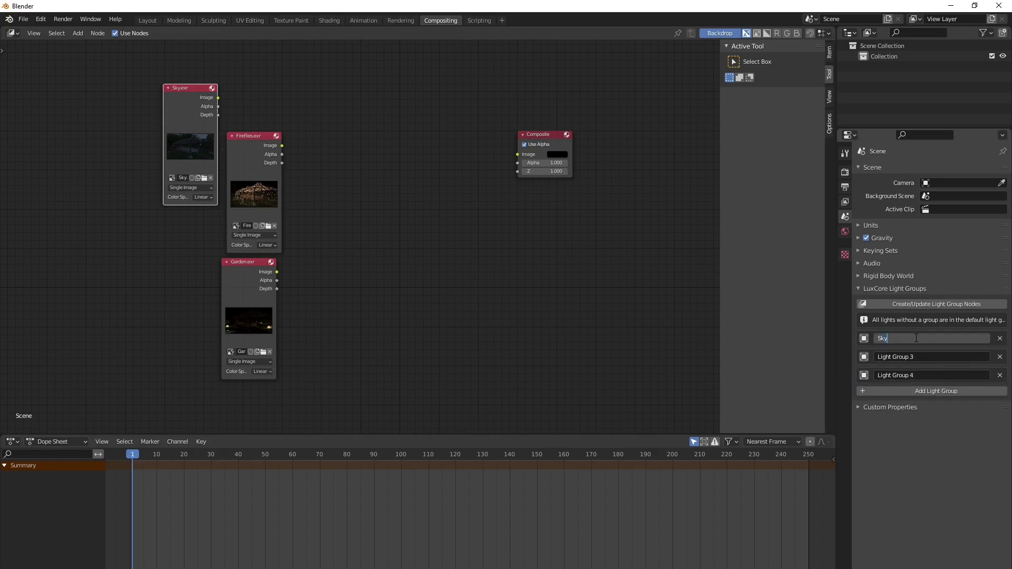
key("Return")
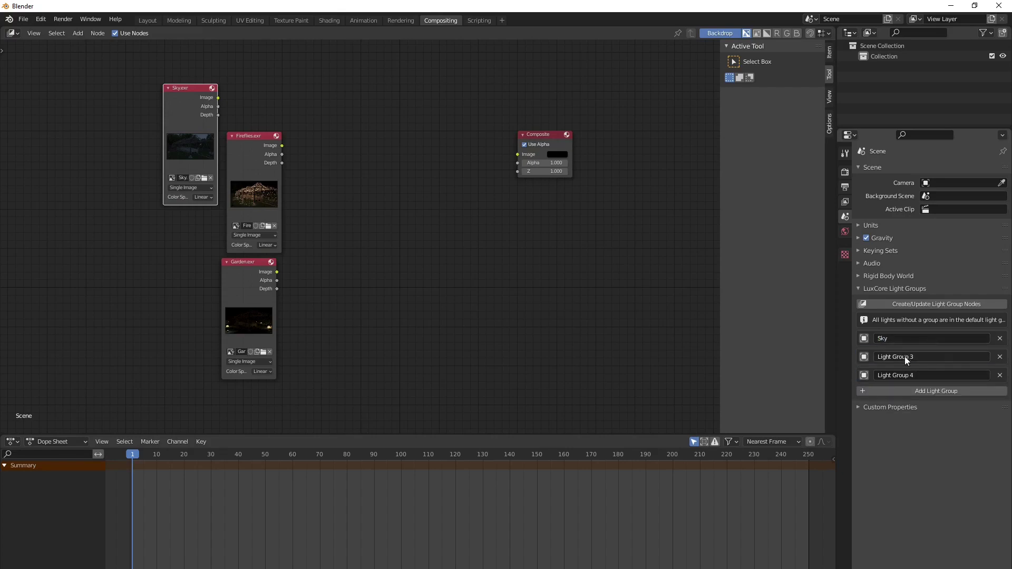
left_click(905, 356)
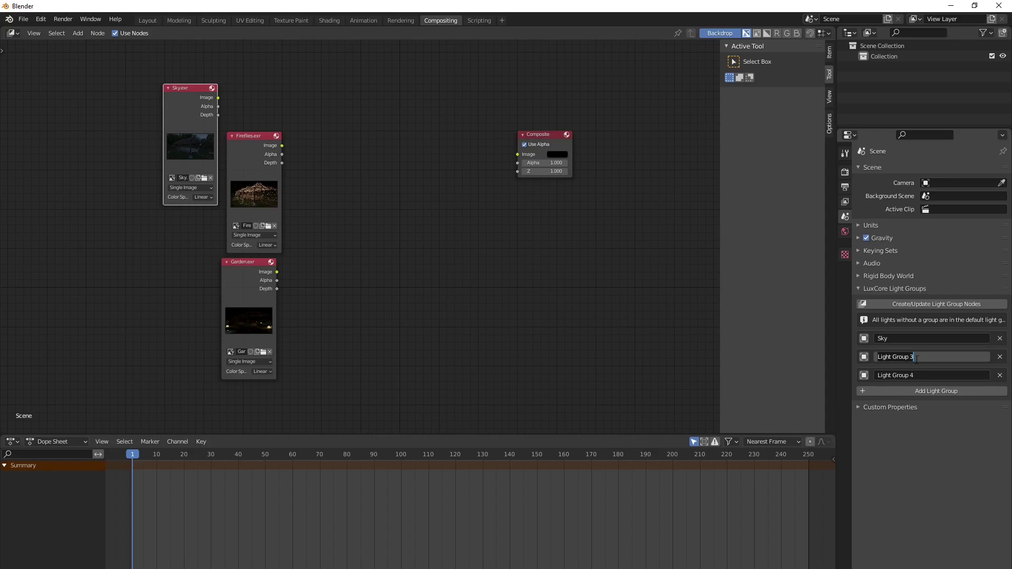
type("garden")
key("Return")
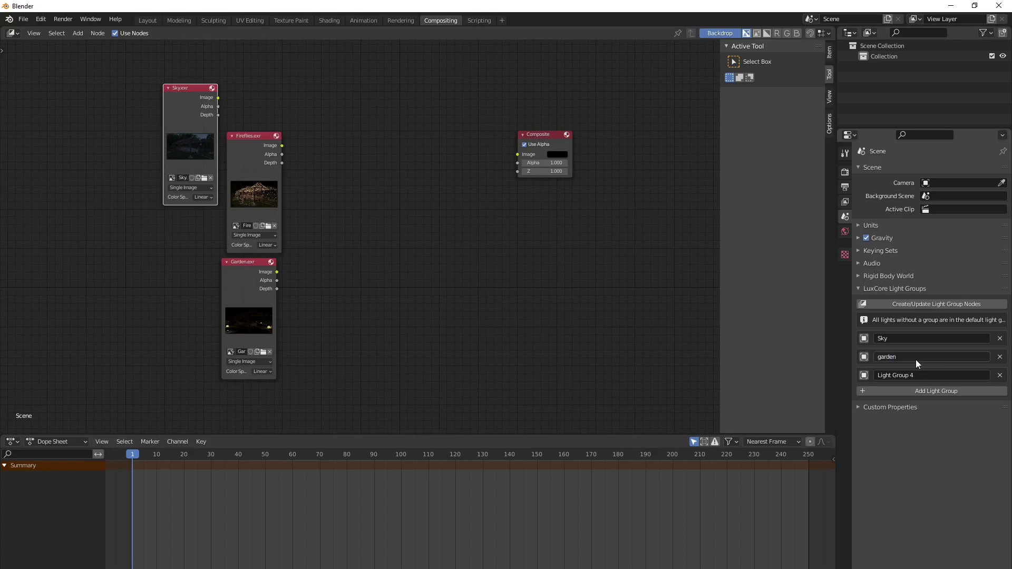
left_click(910, 376)
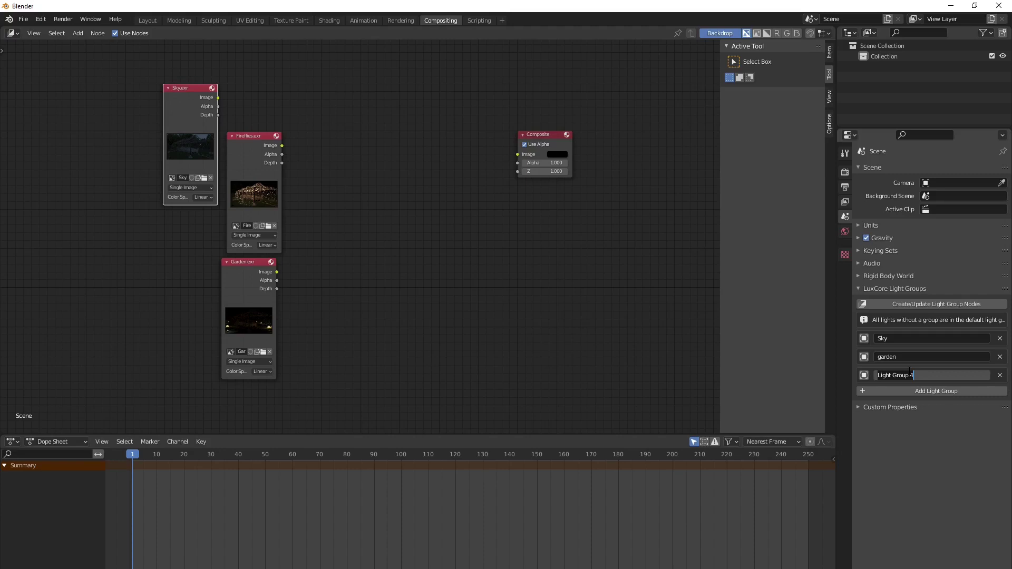
type("fireflies")
key("Return")
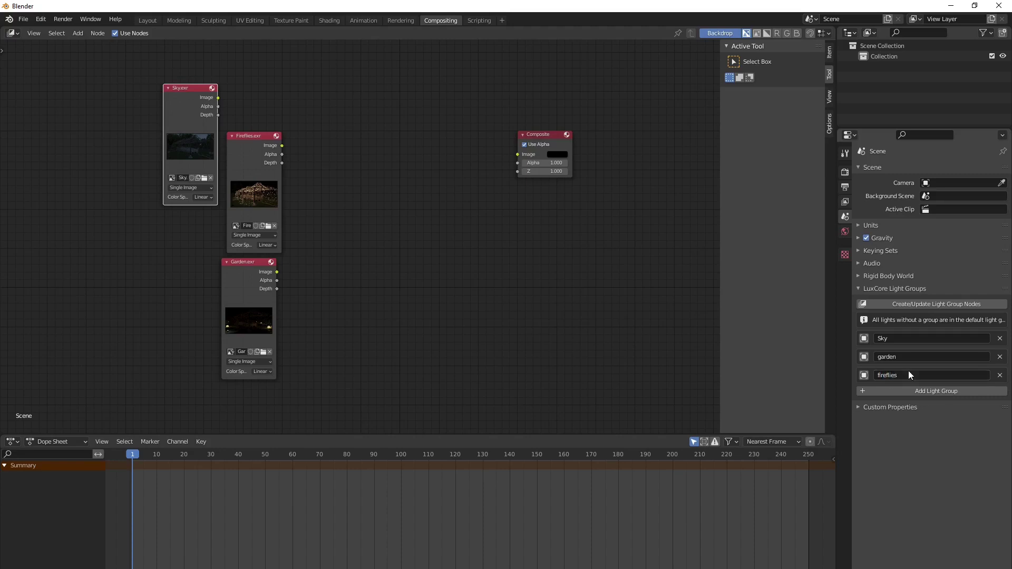
- Add a Render Layers node between the EXR image nodes and the Composite node
left_click(919, 304)
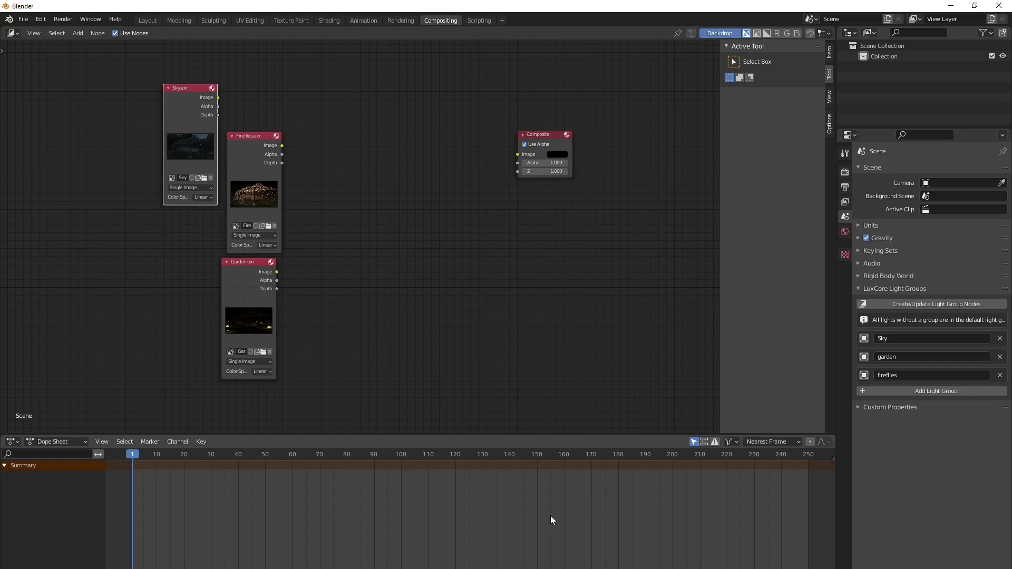
key("shift+a")
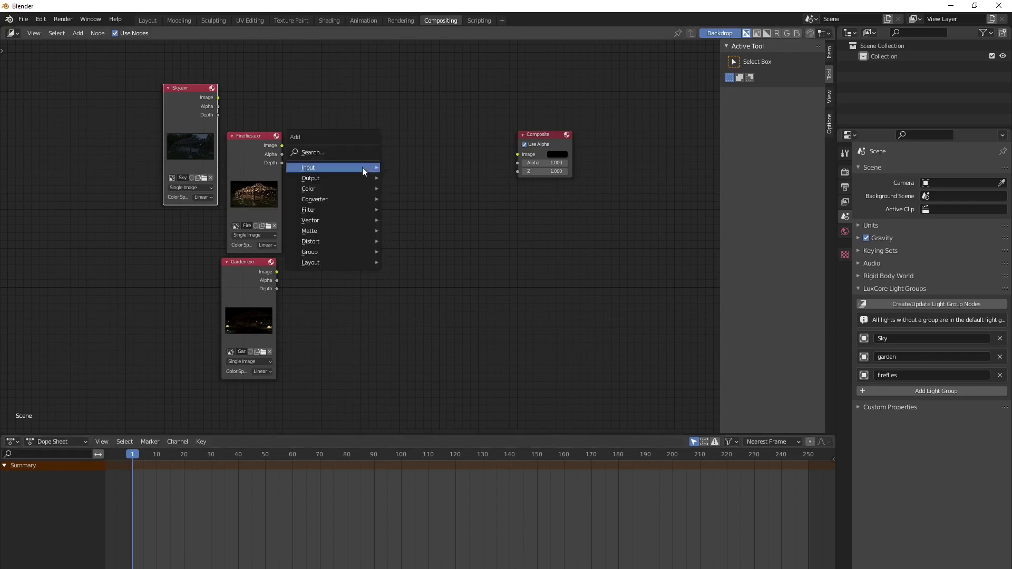
mouse_move(363, 167)
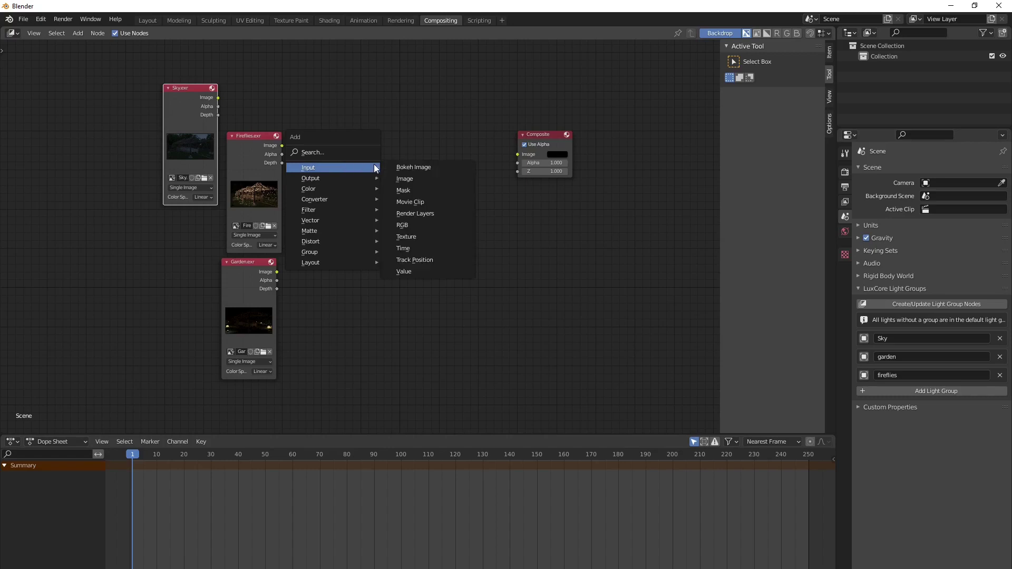
left_click(429, 215)
left_click(316, 128)
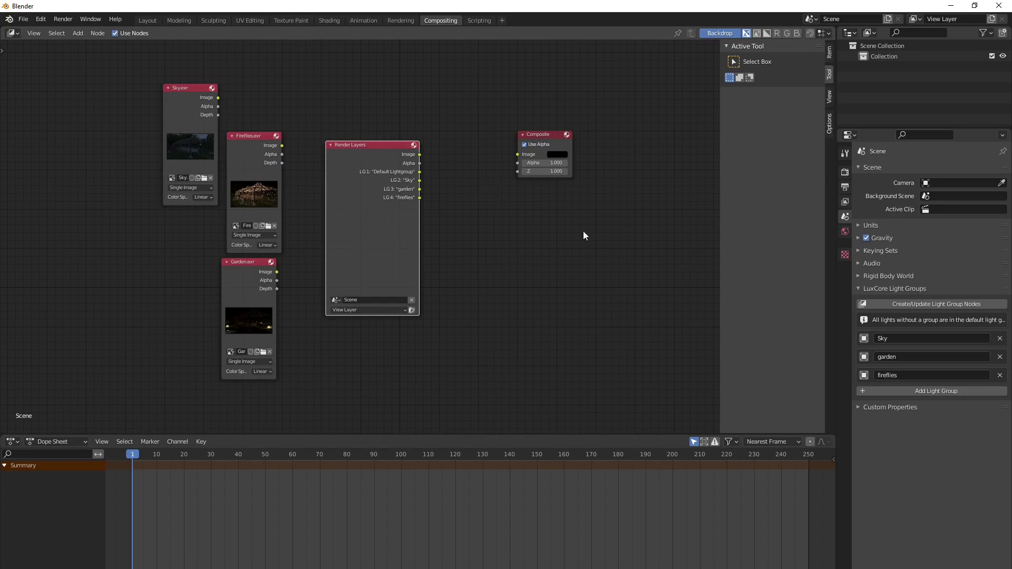
- Generate the LuxCore light group nodes, placing the Light Group Mixer beside the Composite node and Render Layers on the far side of the image nodes
left_click(916, 302)
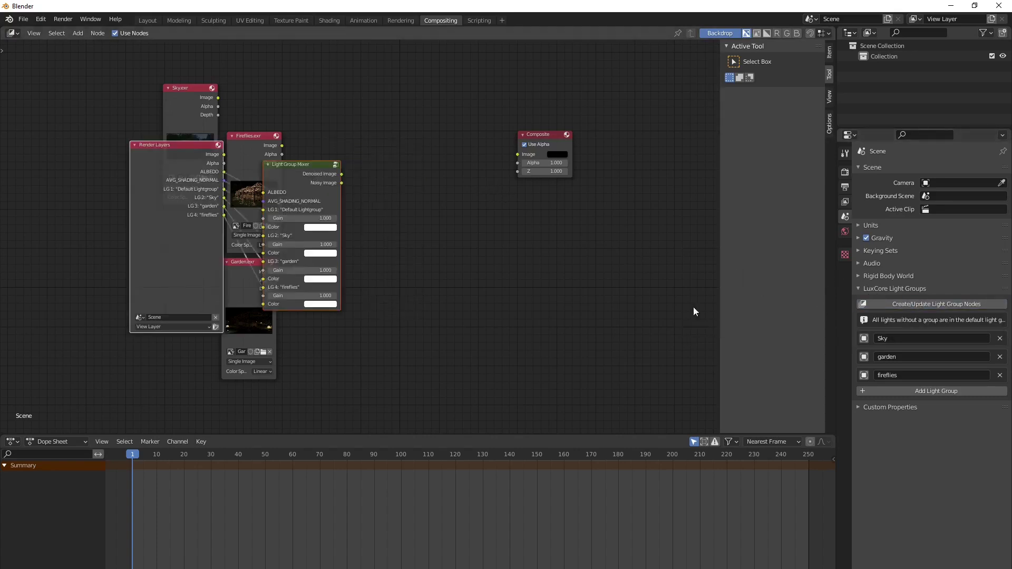
key("g")
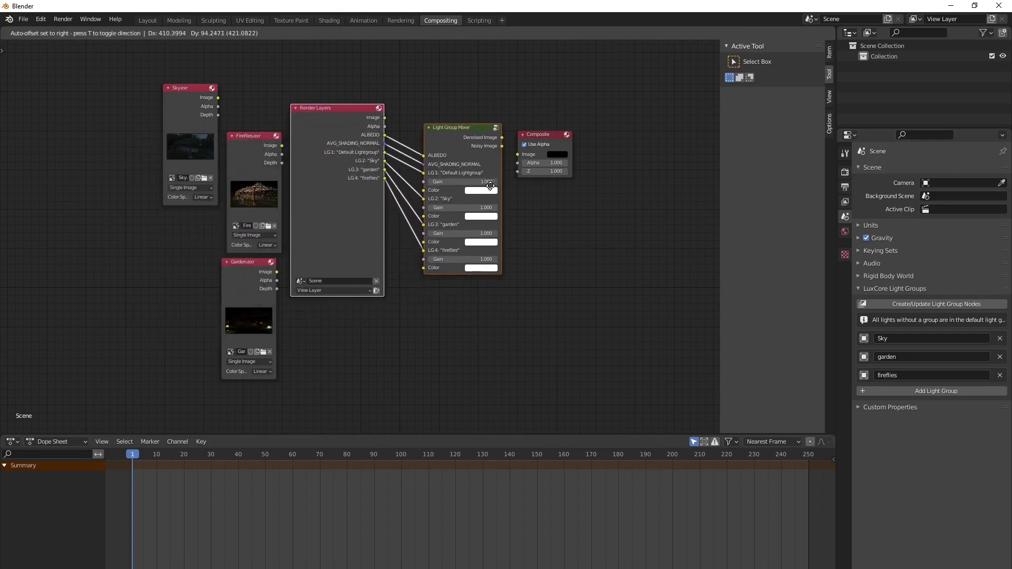
left_click(376, 138)
left_click_drag(351, 116, 69, 135)
middle_click_drag(204, 194, 383, 218)
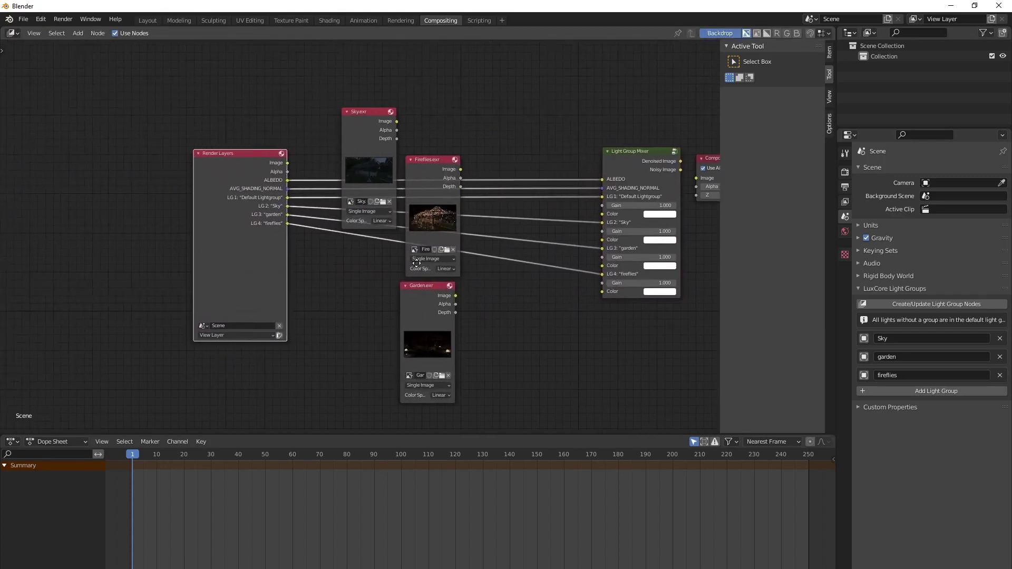
left_click_drag(248, 182, 201, 164)
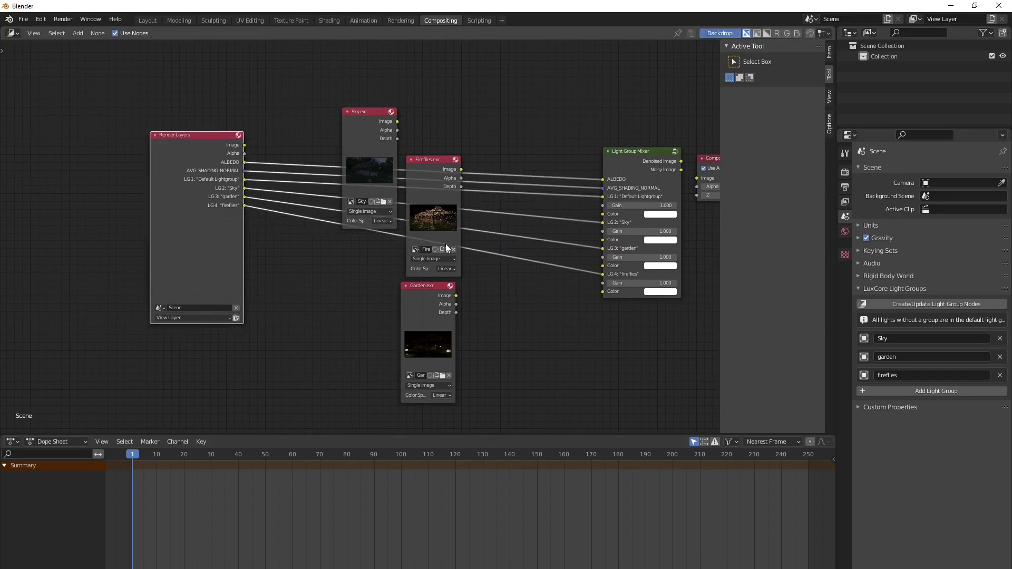
- Move the Sky and Fireflies image nodes below the mixer links, and shift all three image nodes slightly closer to the Light Group Mixer
scroll(460, 208, "down", 1)
left_click_drag(381, 118, 340, 249)
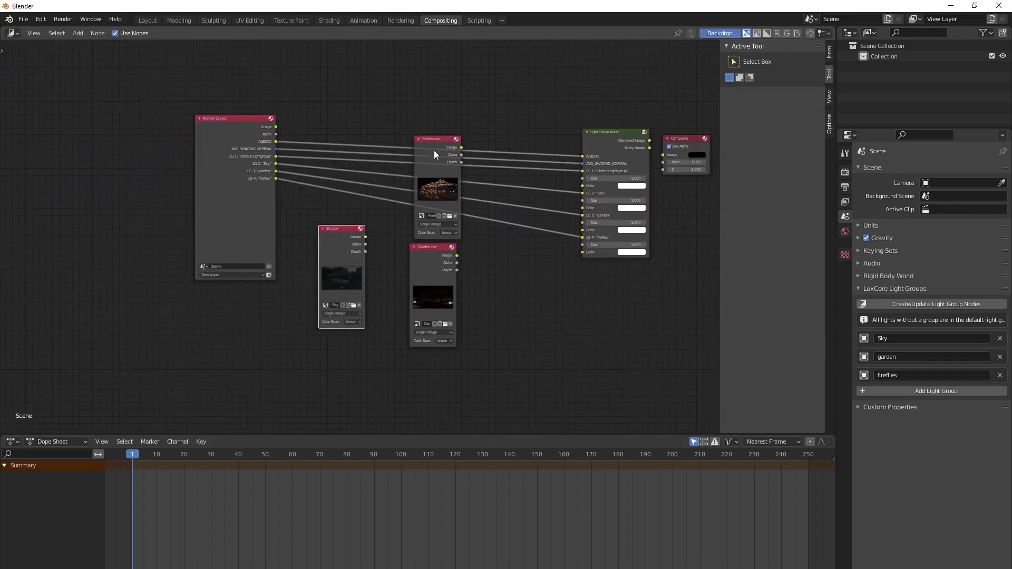
left_click_drag(434, 150, 291, 244)
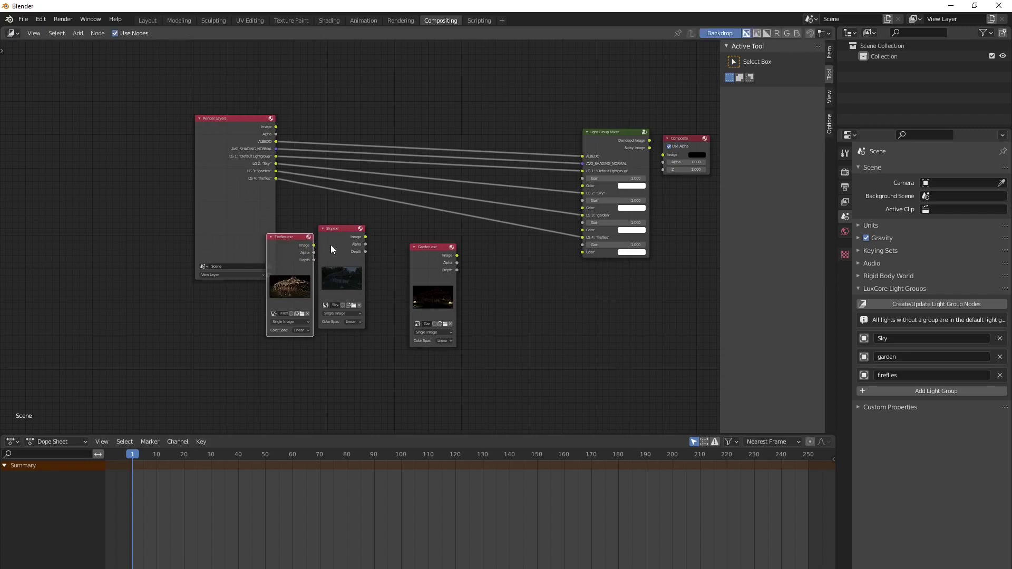
left_click(331, 242, "shift")
left_click(416, 255, "shift")
left_click_drag(364, 258, 407, 258)
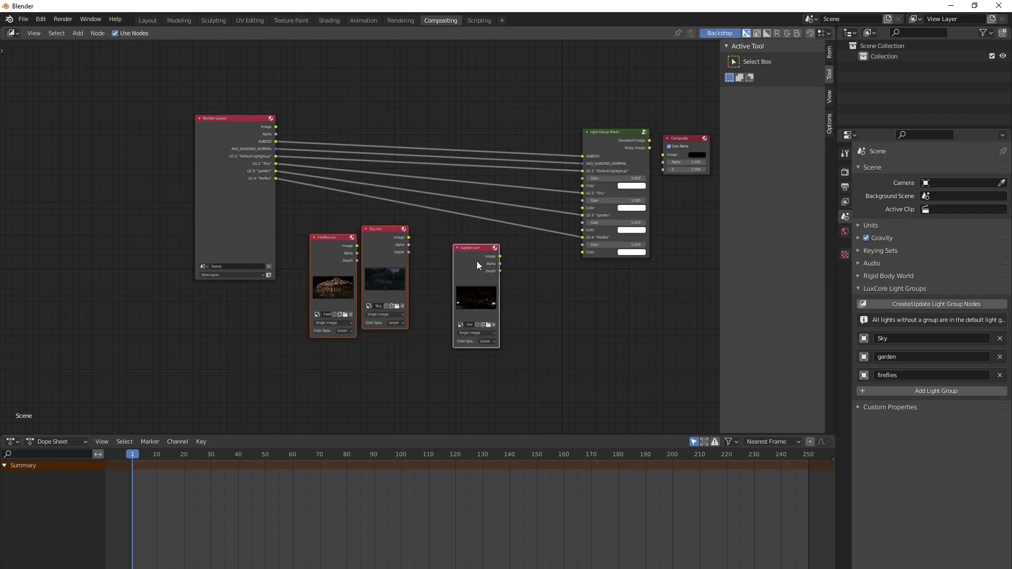
- Link the Image outputs of Garden.exr, Sky.exr and Fireflies.exr to the mixer's matching garden, Sky and fireflies light group inputs
scroll(469, 276, "up", 1)
middle_click_drag(469, 276, 407, 252)
left_click(467, 249)
left_click_drag(461, 244, 588, 194)
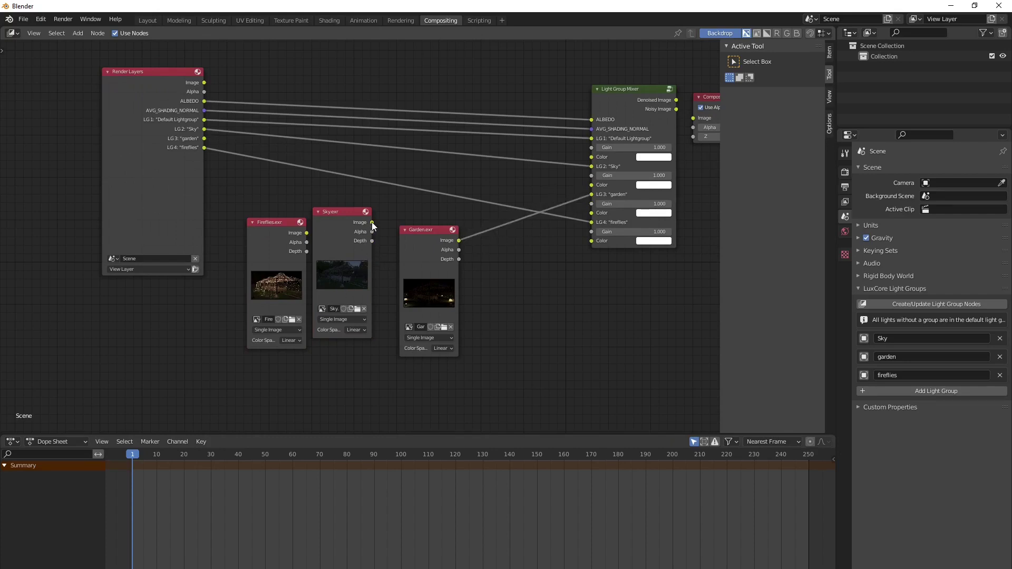
left_click_drag(372, 223, 591, 166)
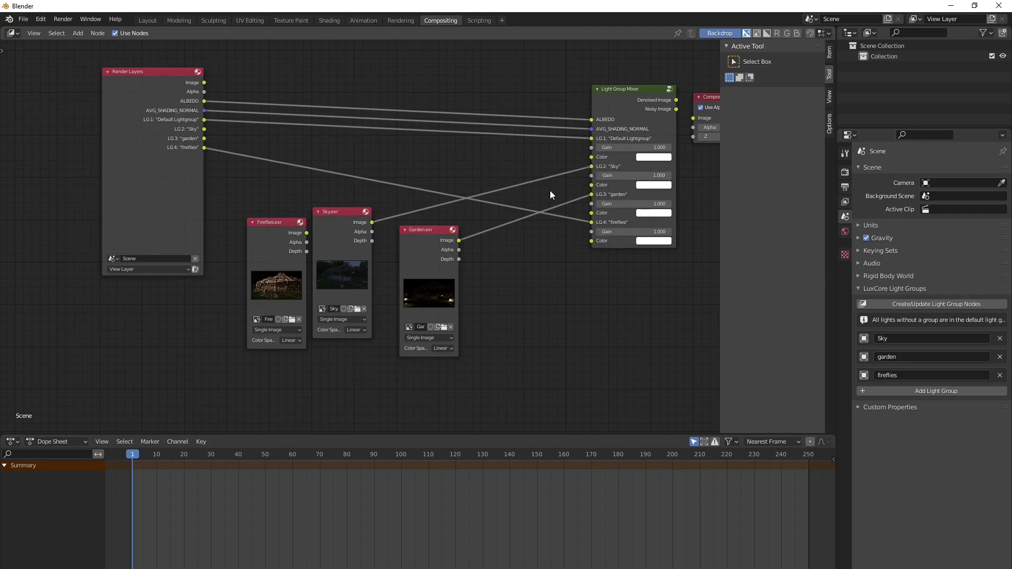
left_click_drag(306, 234, 588, 222)
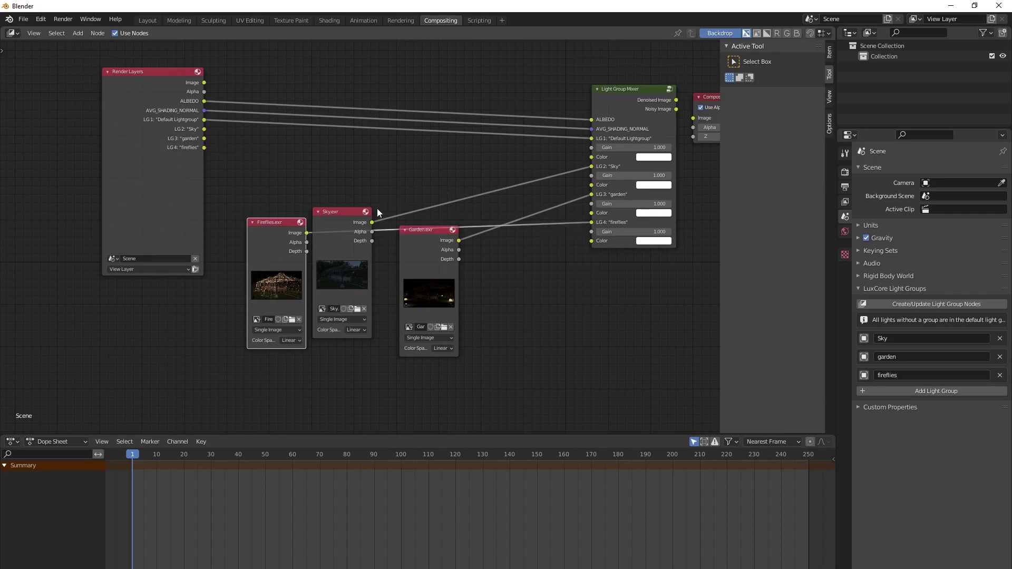
- Cascade the image nodes diagonally in the order Sky, Garden, Fireflies, and move the Composite node farther from the Light Group Mixer
left_click_drag(272, 227, 277, 137)
left_click_drag(357, 226, 406, 209)
middle_click_drag(636, 189, 371, 238)
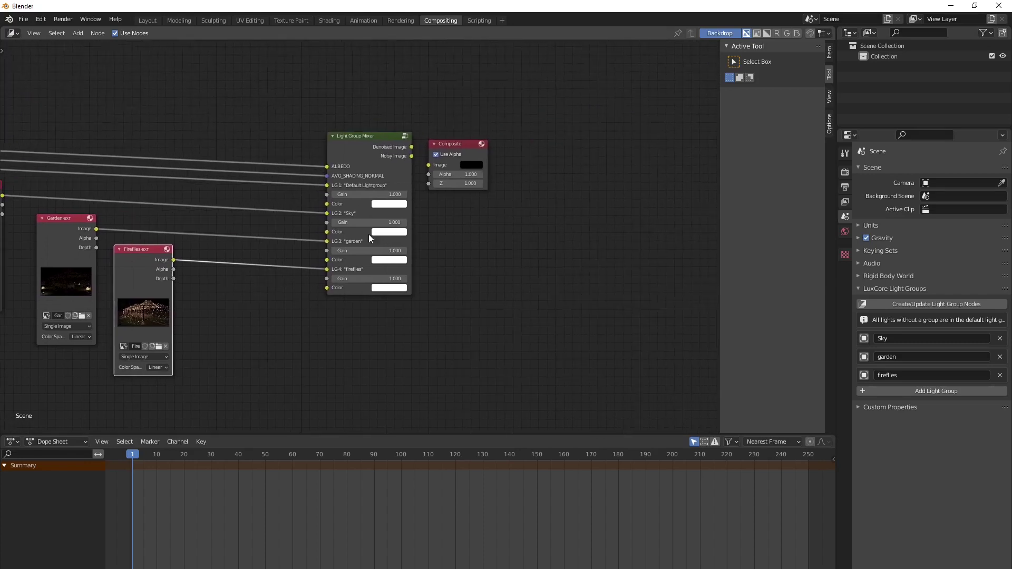
left_click_drag(462, 138, 569, 123)
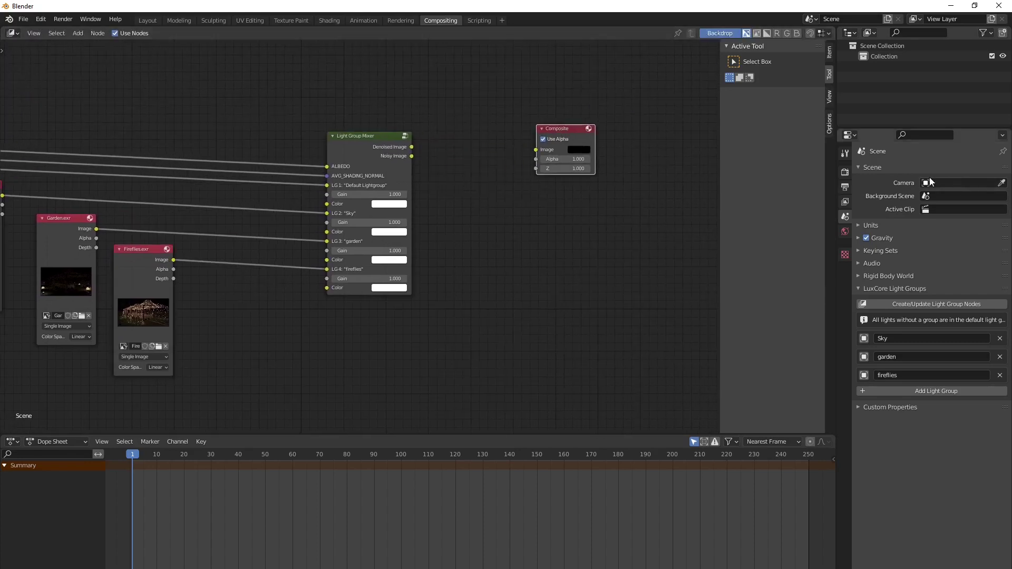
- Display the output properties and link the Light Group Mixer's Noisy Image output to the Composite node's Image input, replacing a Denoised Image link
left_click(847, 189)
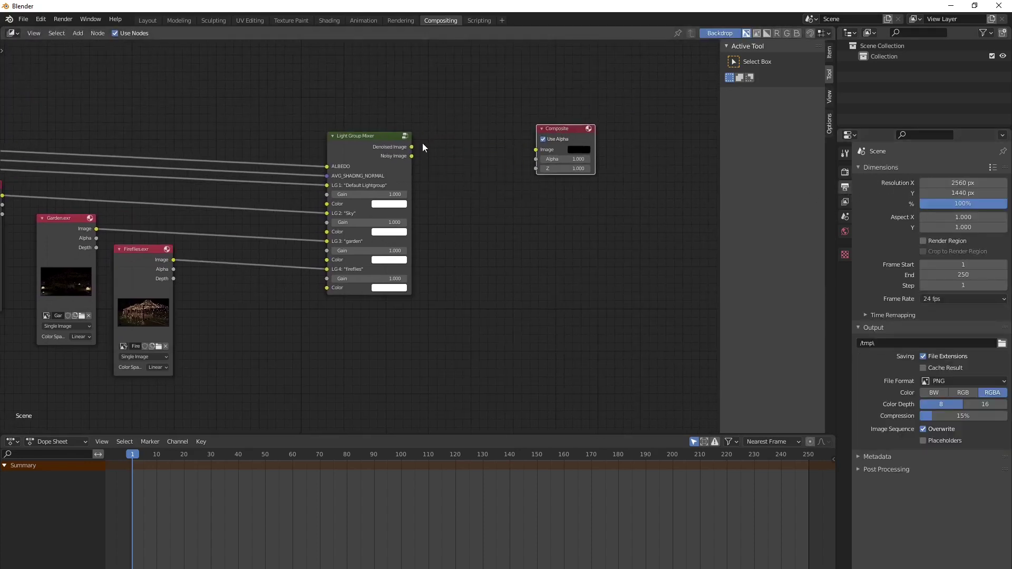
left_click_drag(413, 149, 536, 150)
scroll(387, 180, "down", 1)
middle_click_drag(387, 180, 445, 169)
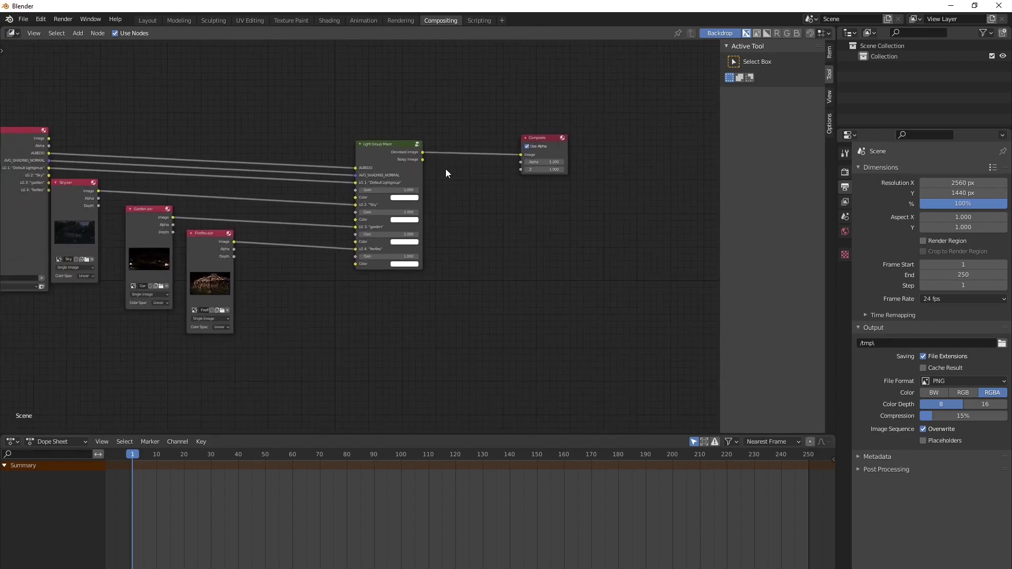
left_click_drag(423, 162, 519, 156)
middle_click_drag(517, 157, 674, 139)
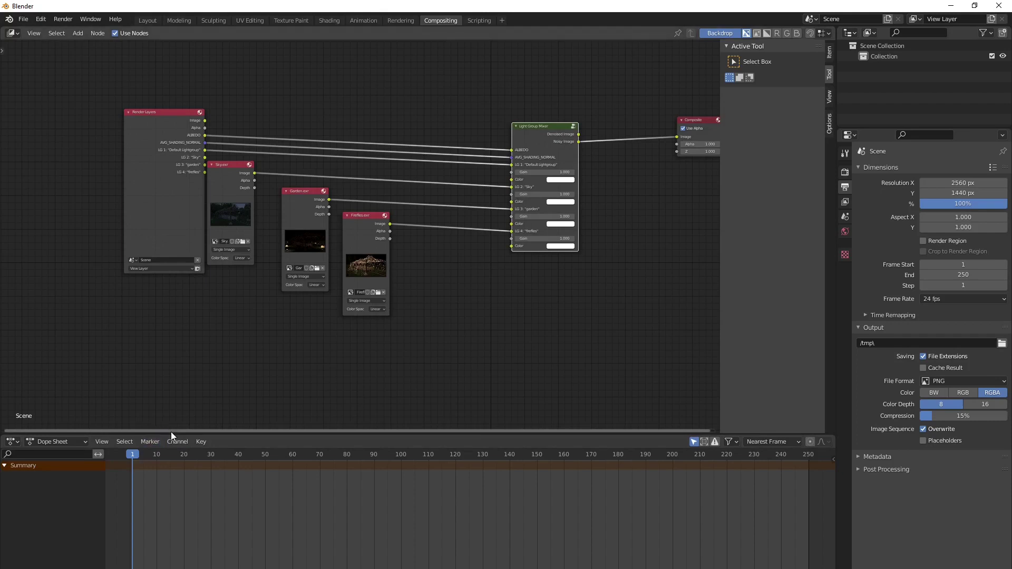
- Add a Viewer node below the Composite node and feed its Image input from the mixer's Noisy Image output
middle_click_drag(640, 212, 530, 211)
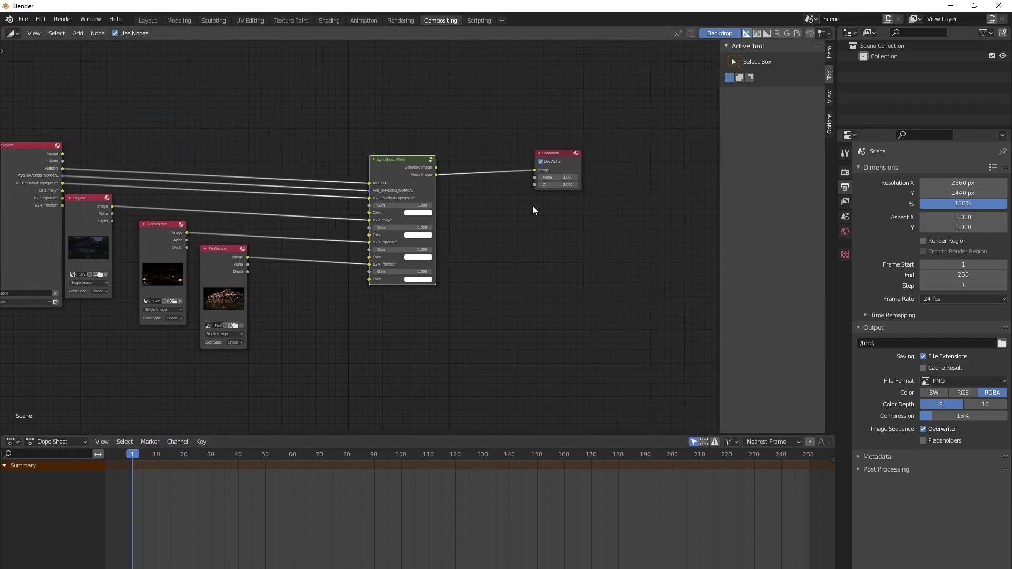
key("shift+a")
mouse_move(530, 216)
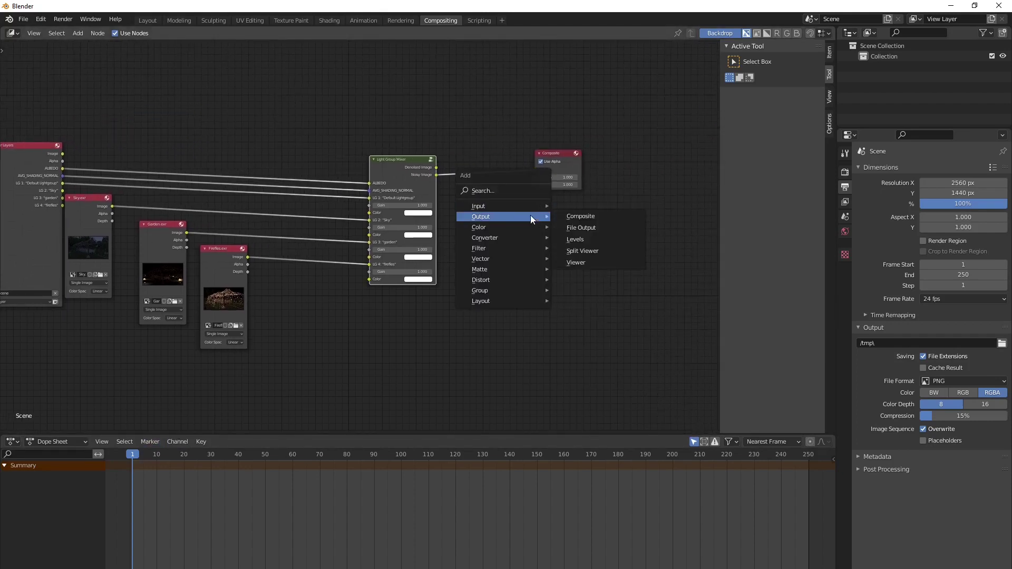
left_click(576, 262)
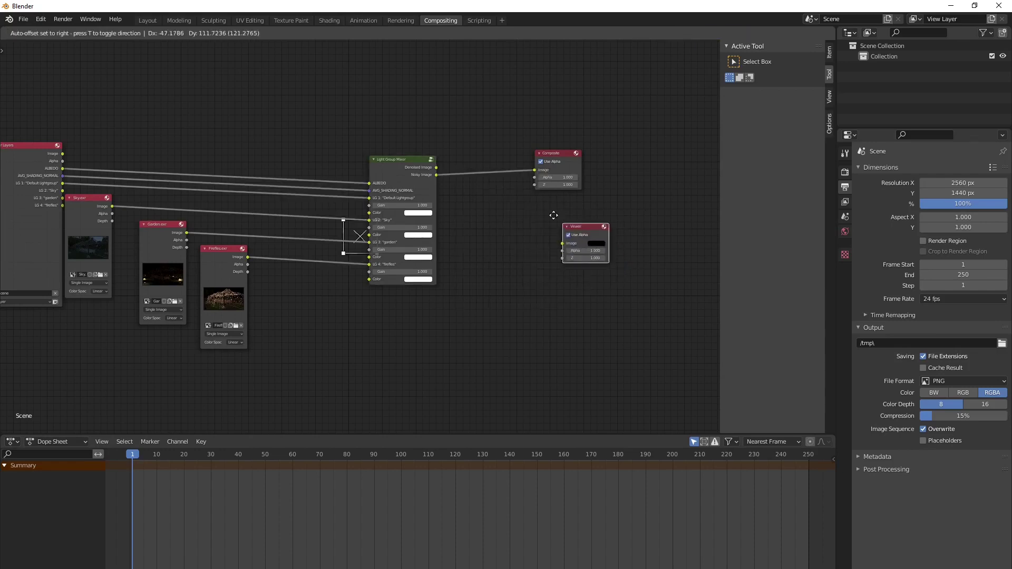
left_click(542, 196)
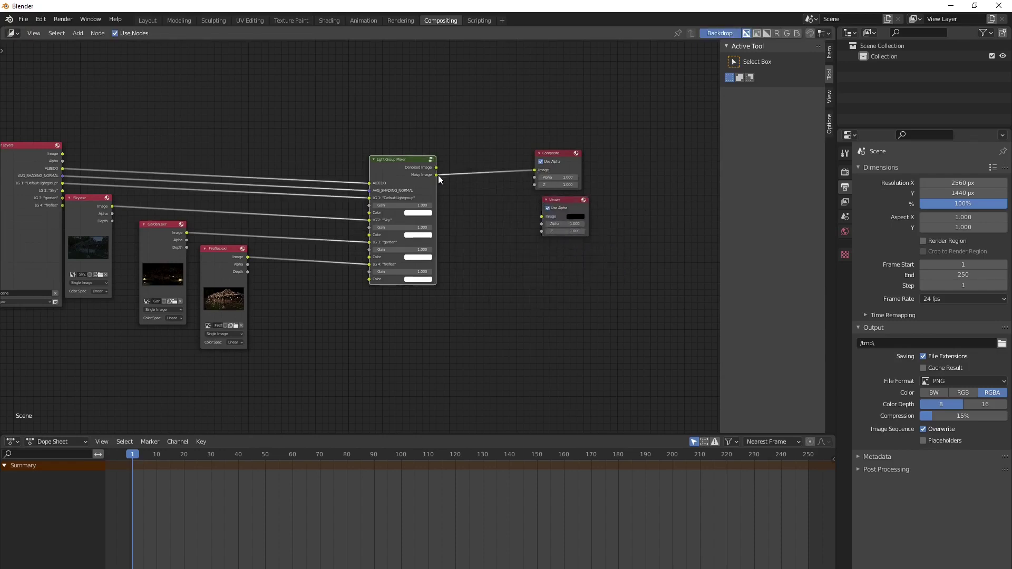
left_click_drag(437, 175, 541, 216)
- Set the compositor backdrop zoom to 0.5
scroll(377, 219, "down", 1)
scroll(376, 218, "down", 1)
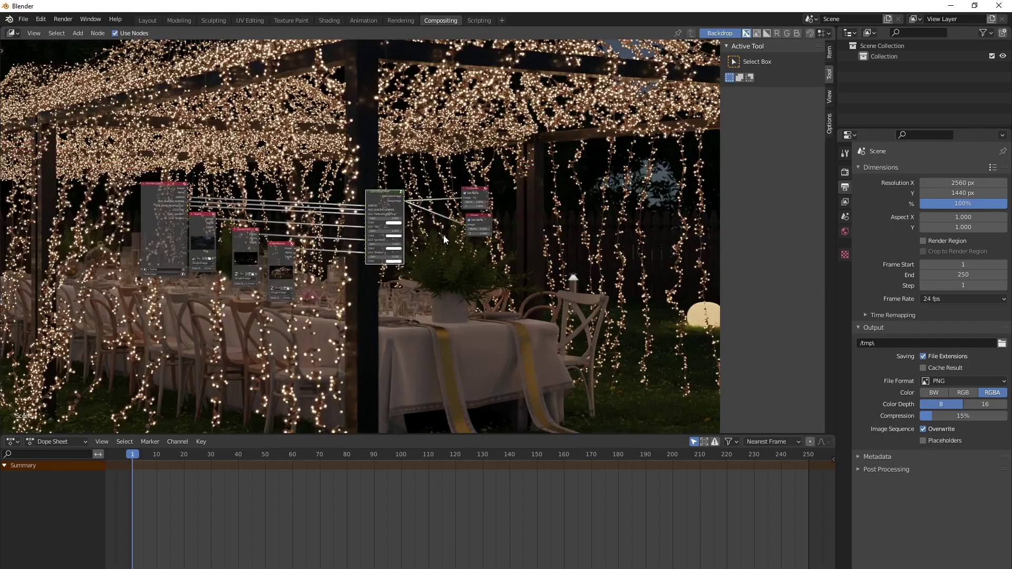
scroll(482, 241, "down", 1)
middle_click_drag(481, 243, 586, 270)
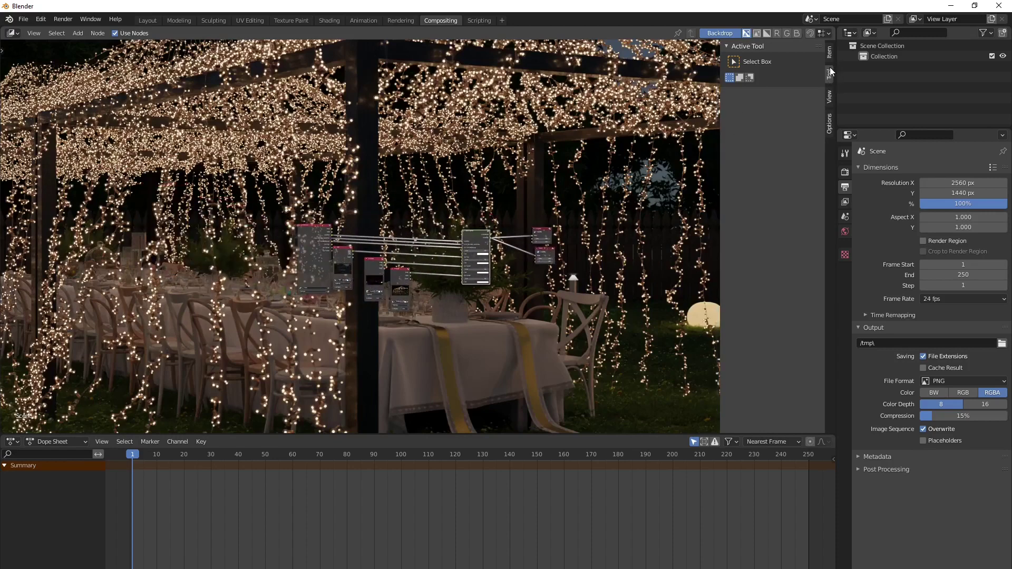
left_click(829, 96)
left_click(791, 74)
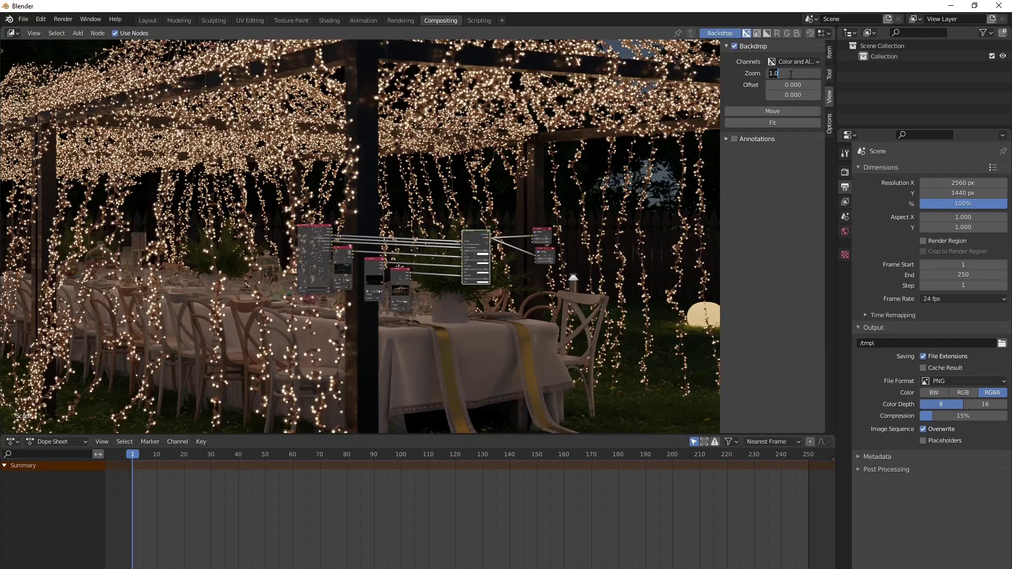
type("0.5")
key("Return")
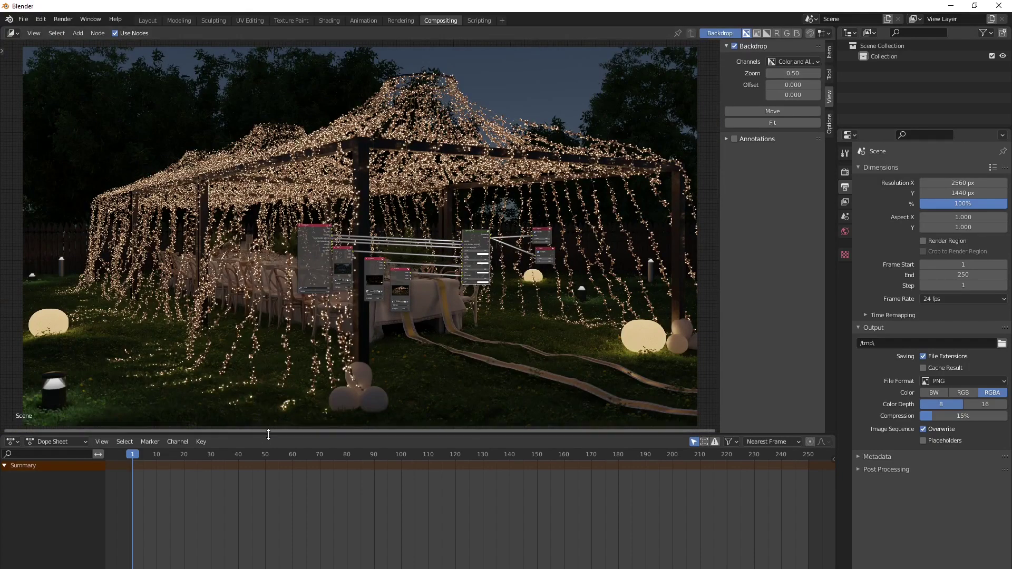
- Enlarge the Dope Sheet area by raising its border with the node editor, keeping the image nodes in view
left_click_drag(269, 434, 268, 375)
scroll(429, 259, "up", 3)
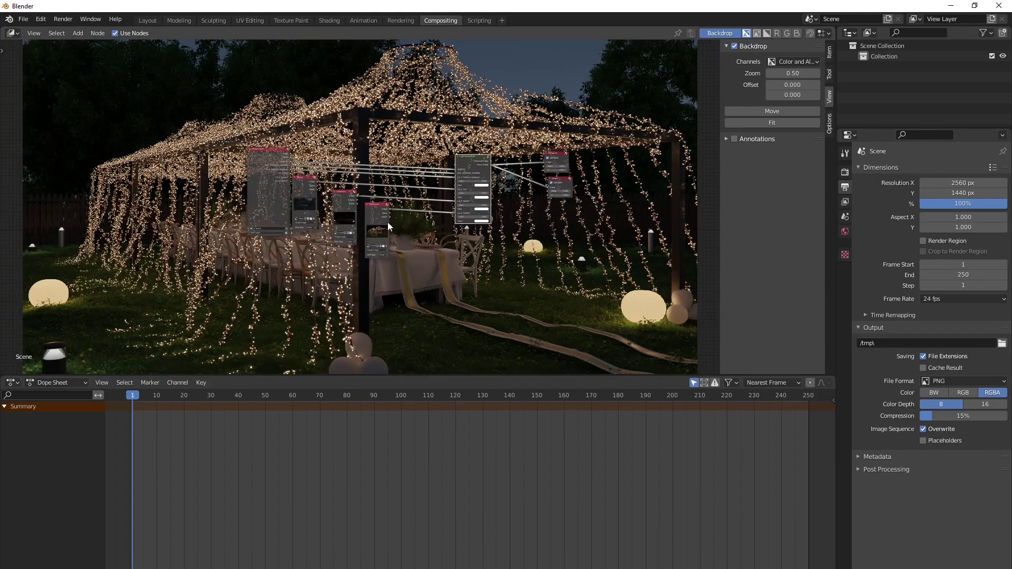
scroll(388, 222, "up", 3)
middle_click_drag(357, 217, 452, 192)
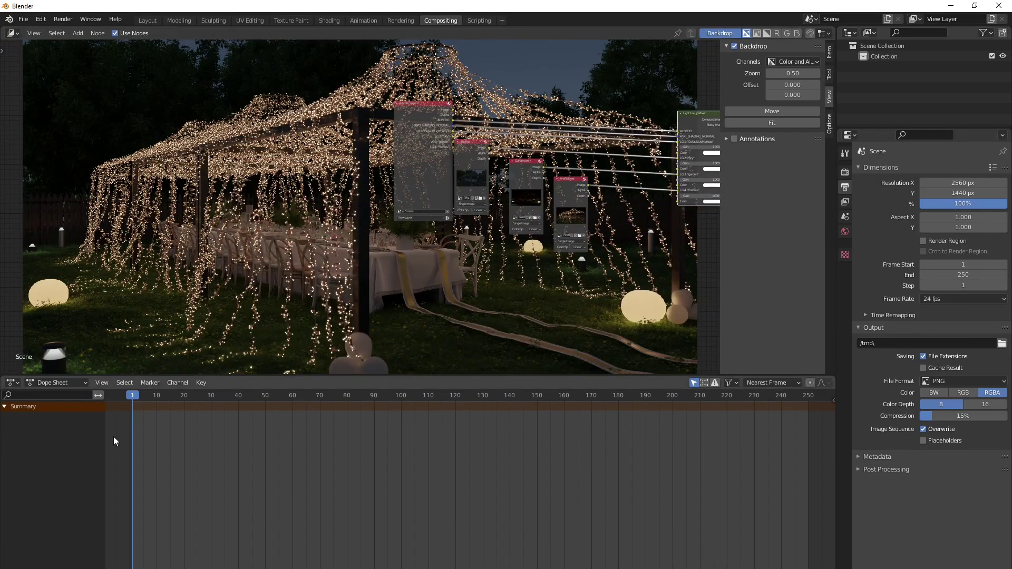
- Change the Dope Sheet area below the compositor into a Timeline editor
left_click(12, 383)
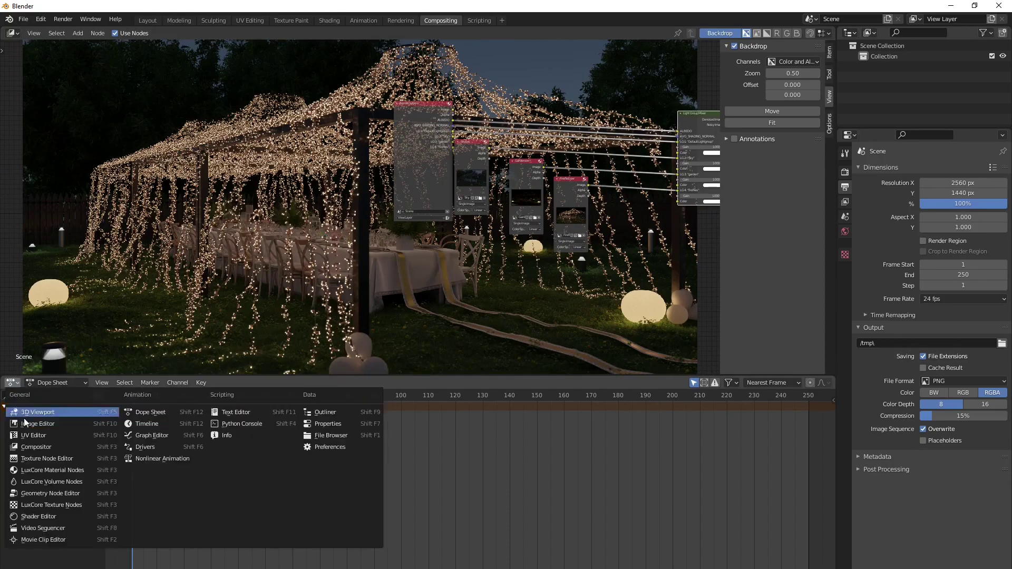
left_click(136, 424)
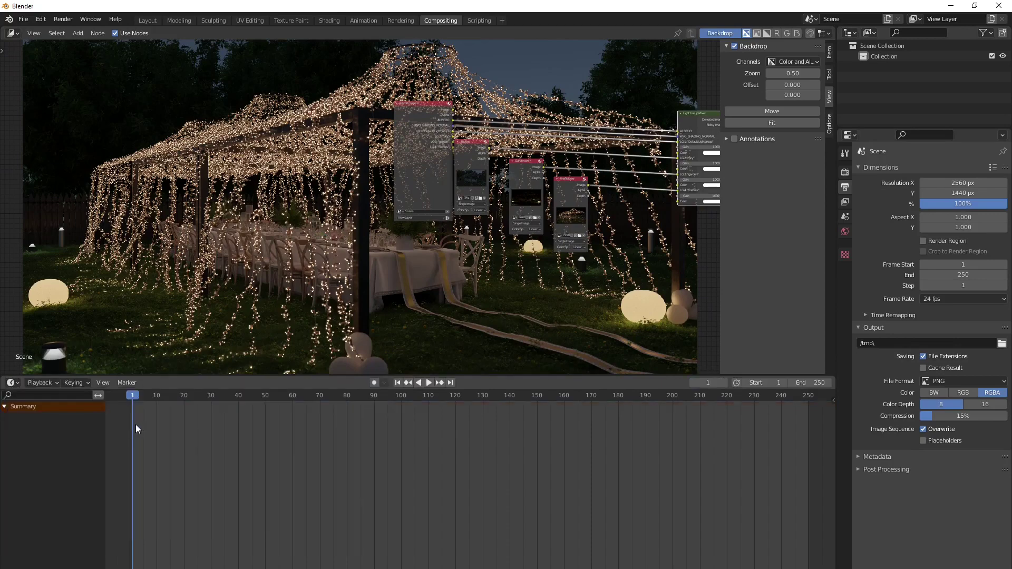
- Set the mixer's Sky light group gain to 3.1 and tint its color light blue, about hue 0.597 and saturation 0.65
scroll(546, 235, "up", 2)
middle_click_drag(546, 235, 465, 236)
scroll(467, 246, "up", 1)
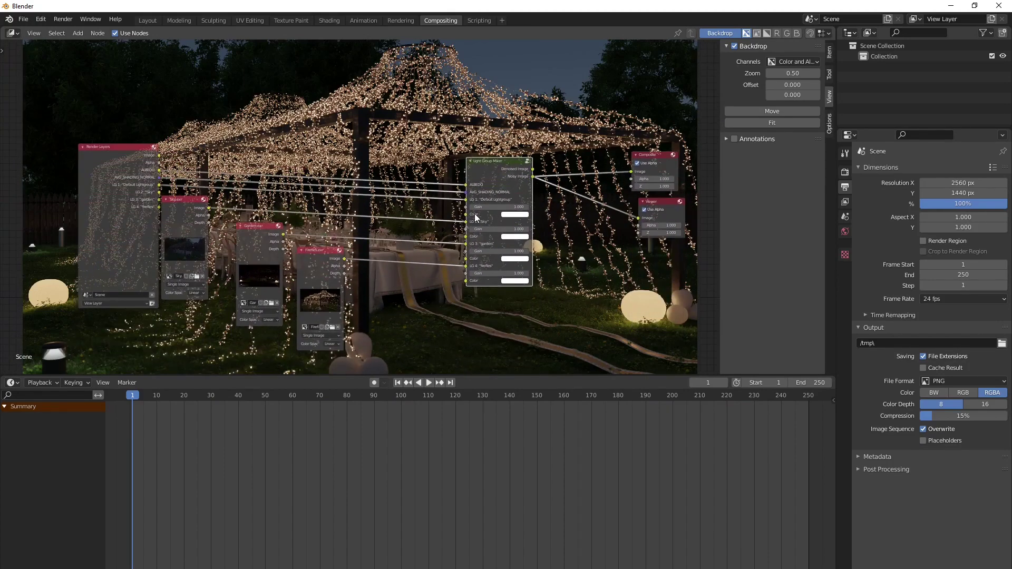
scroll(508, 248, "up", 1)
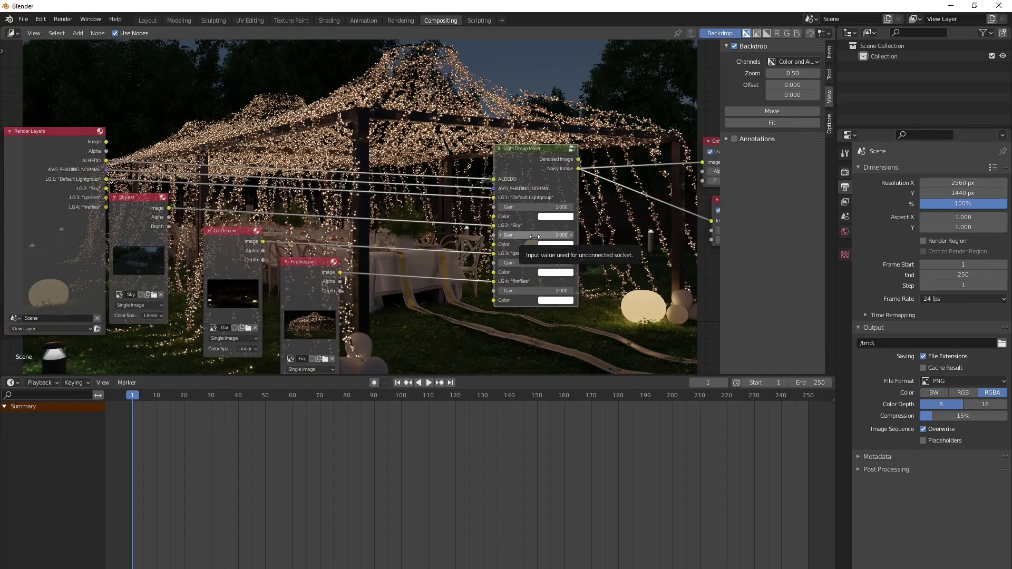
mouse_move(535, 236)
left_mouse_down()
mouse_move(566, 236)
mouse_move(534, 237)
left_mouse_up()
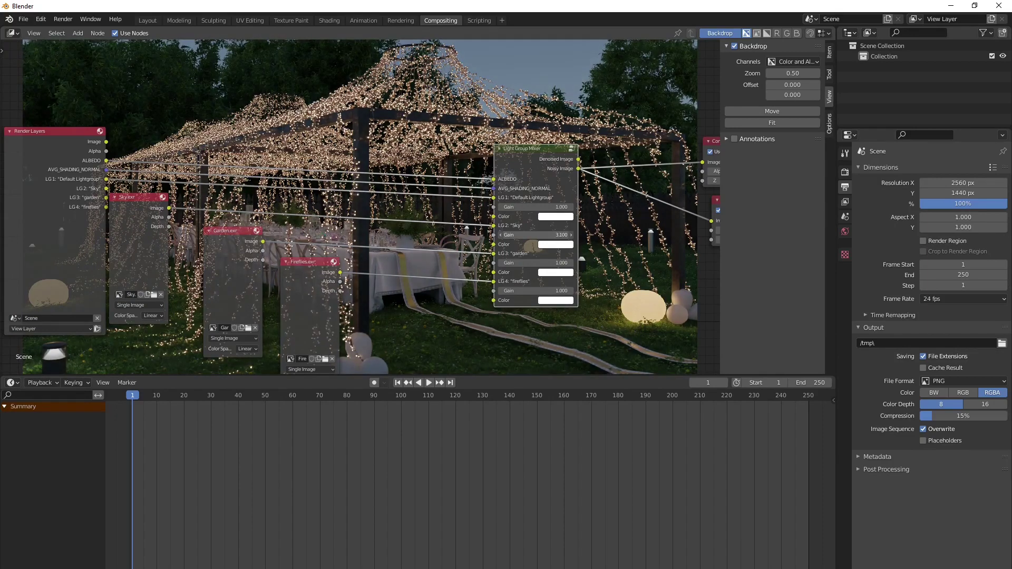
left_click(556, 246)
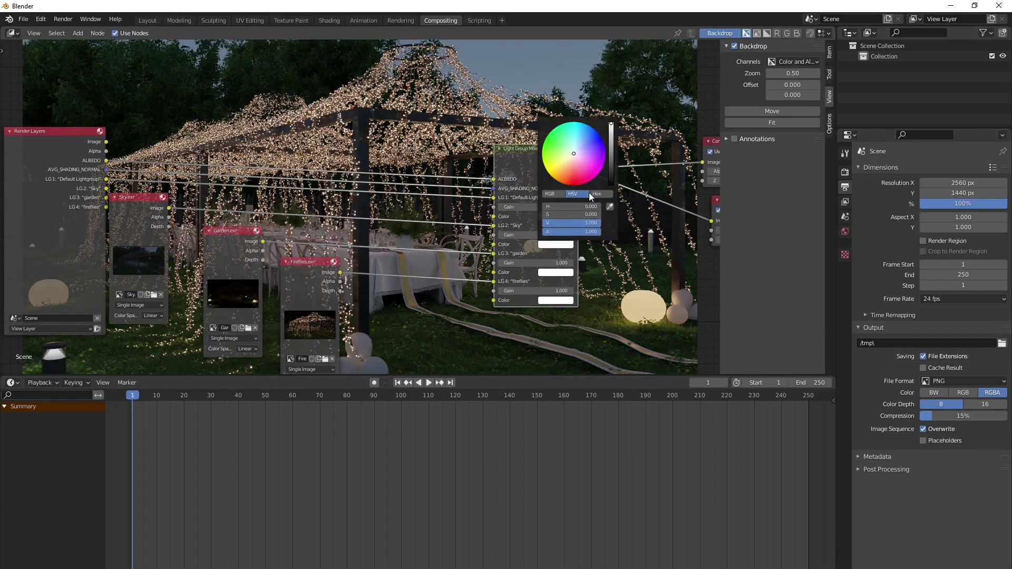
left_click_drag(578, 154, 582, 143)
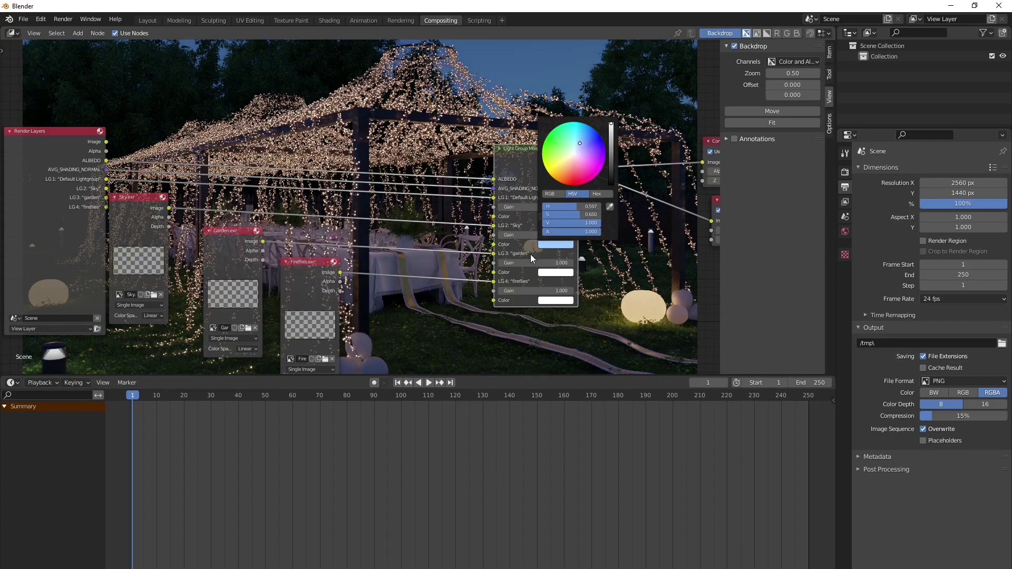
- Raise the mixer's fireflies light group gain to 6.2 and view the brighter lights in the backdrop
scroll(534, 259, "down", 1)
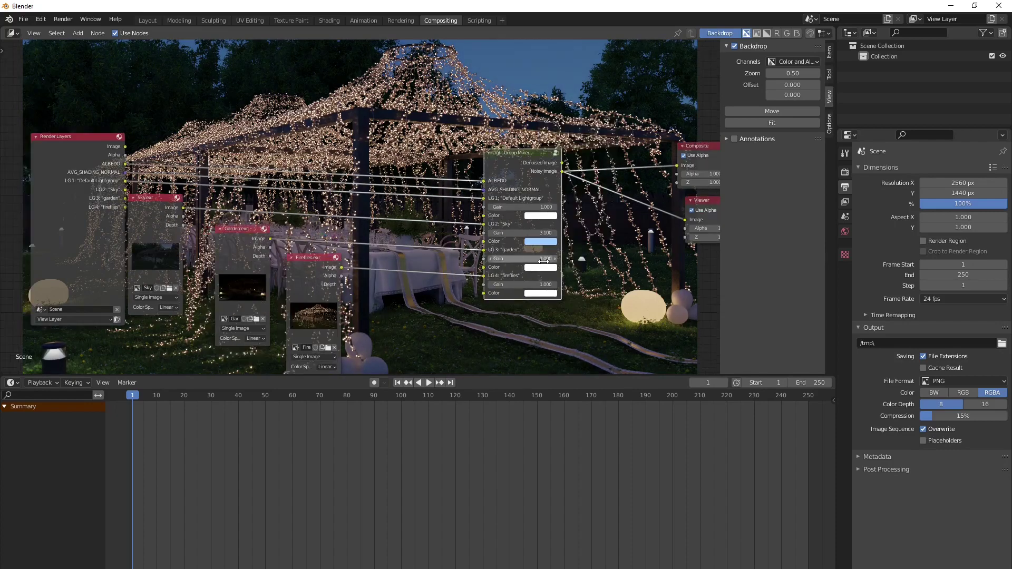
scroll(534, 259, "up", 1)
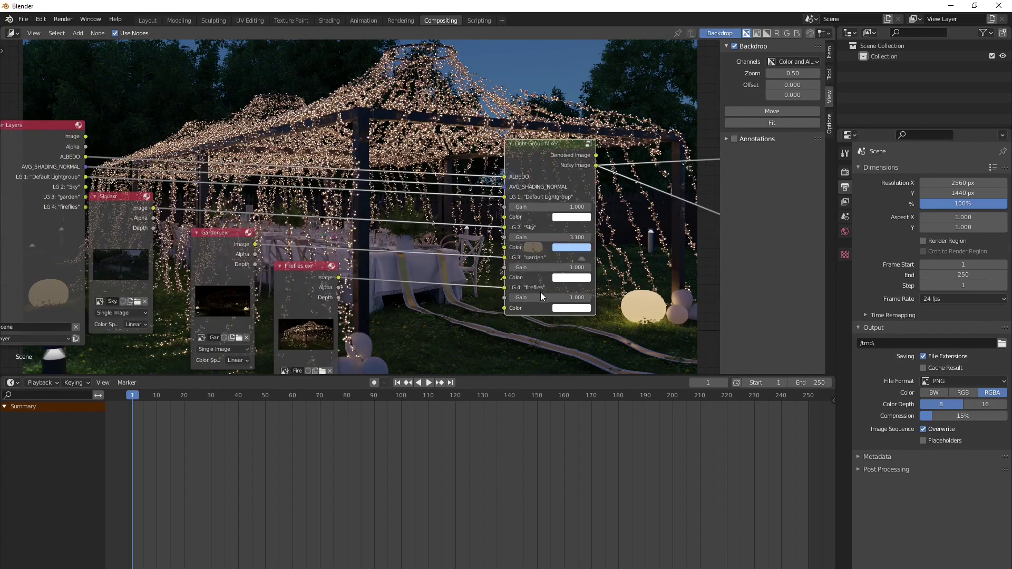
left_click_drag(541, 293, 572, 293)
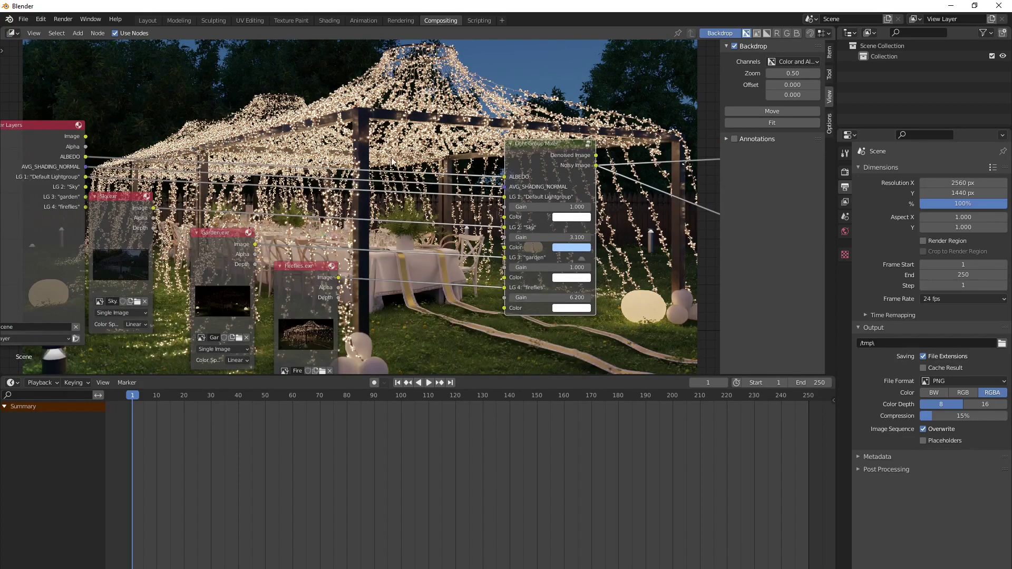
scroll(521, 133, "down", 4)
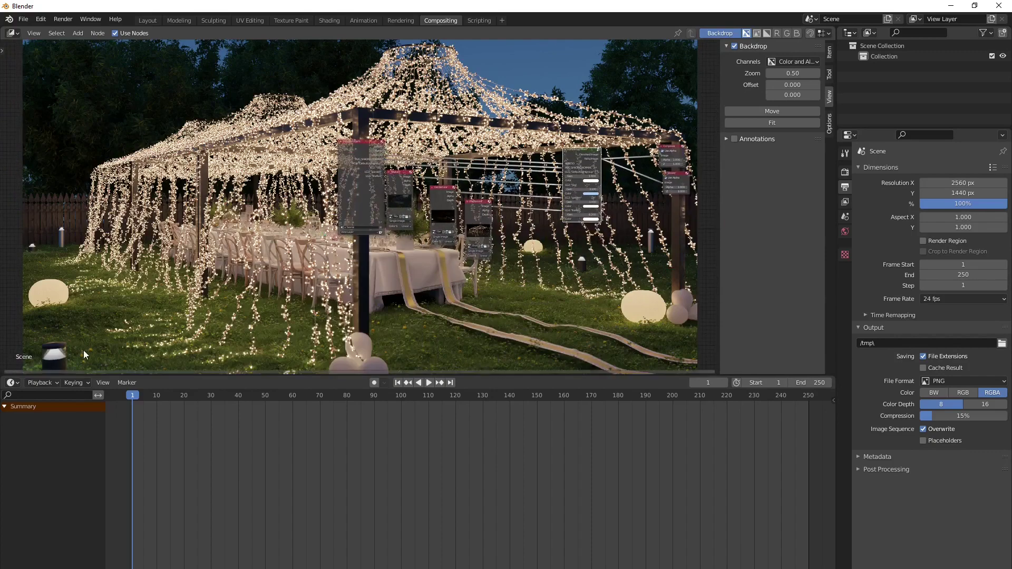
middle_click_drag(372, 244, 297, 261)
scroll(317, 266, "up", 3)
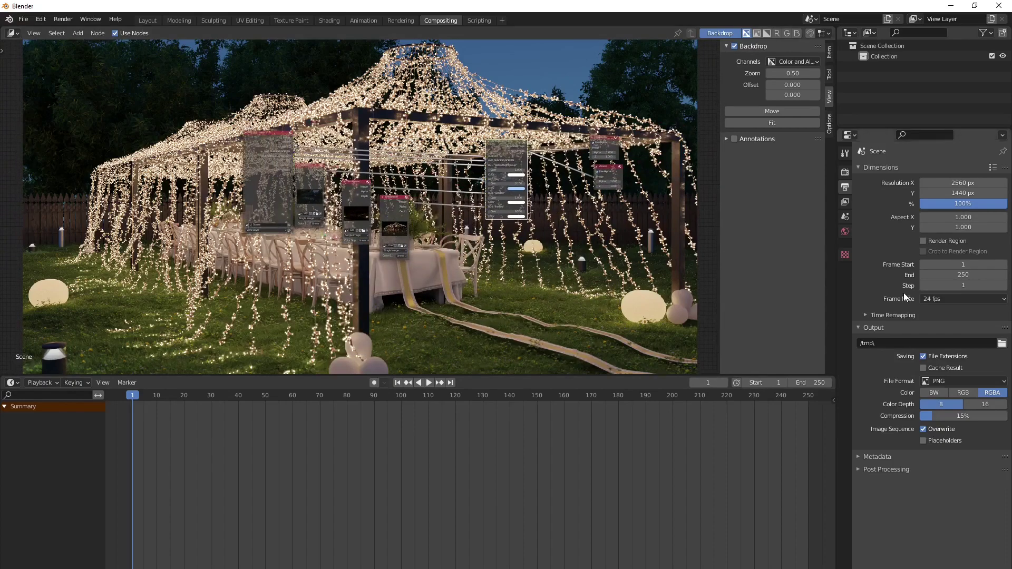
- Set the render output path to the DRAVIA TUTORIAL\LGM folder
left_click(845, 172)
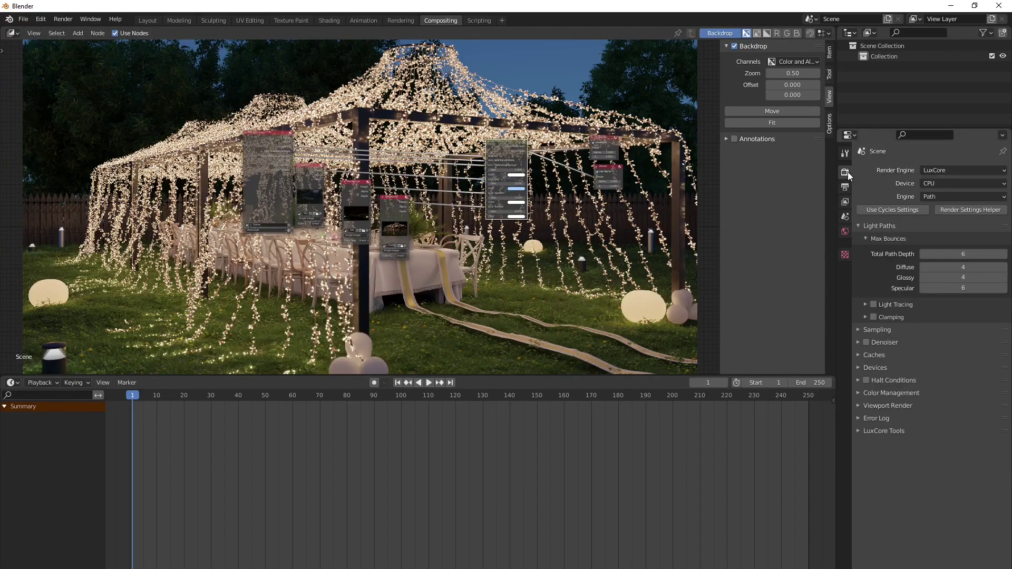
left_click(845, 187)
left_click(846, 203)
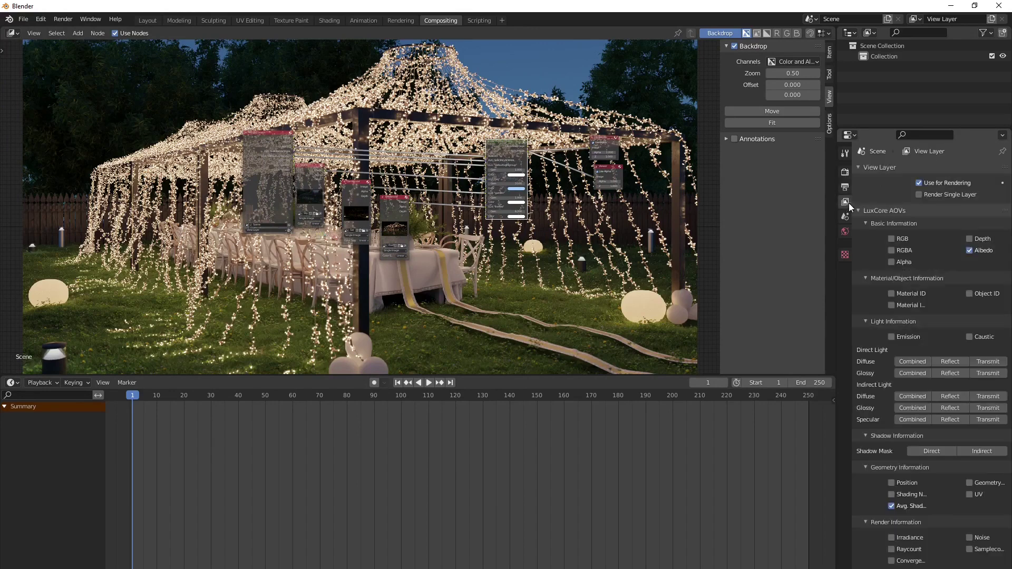
left_click(846, 187)
left_click(871, 167)
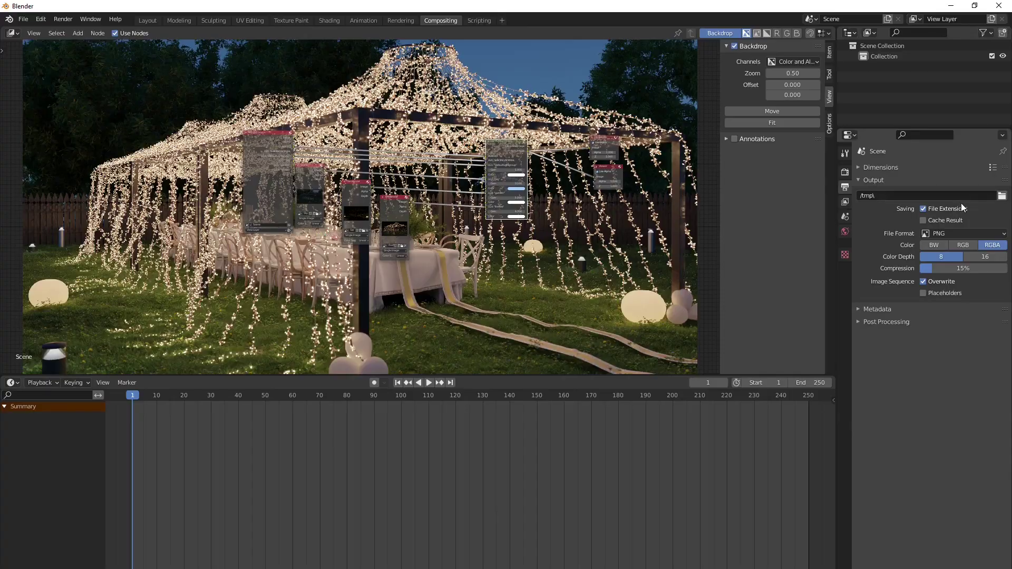
left_click(1001, 196)
left_click(23, 293)
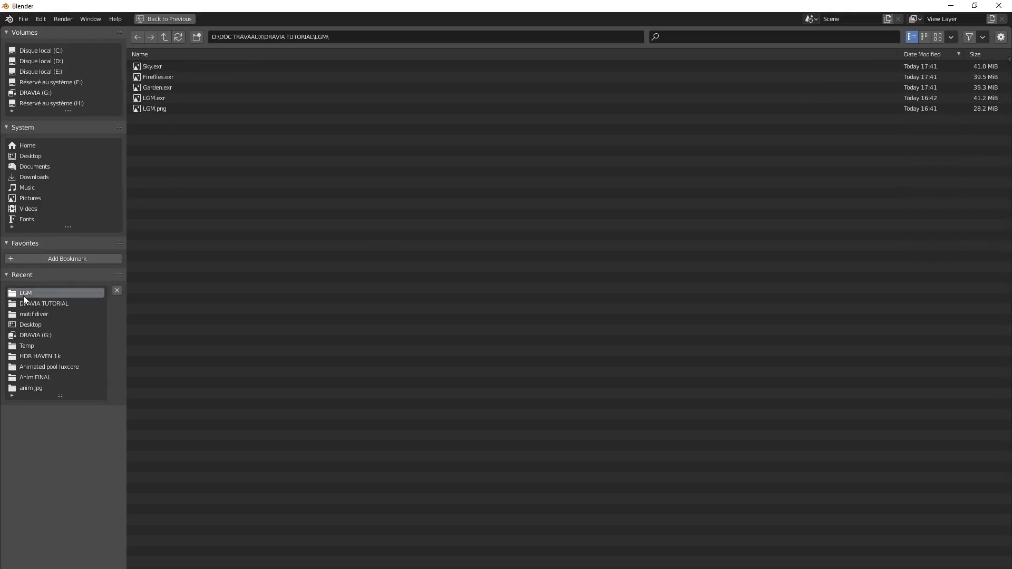
left_click(895, 558)
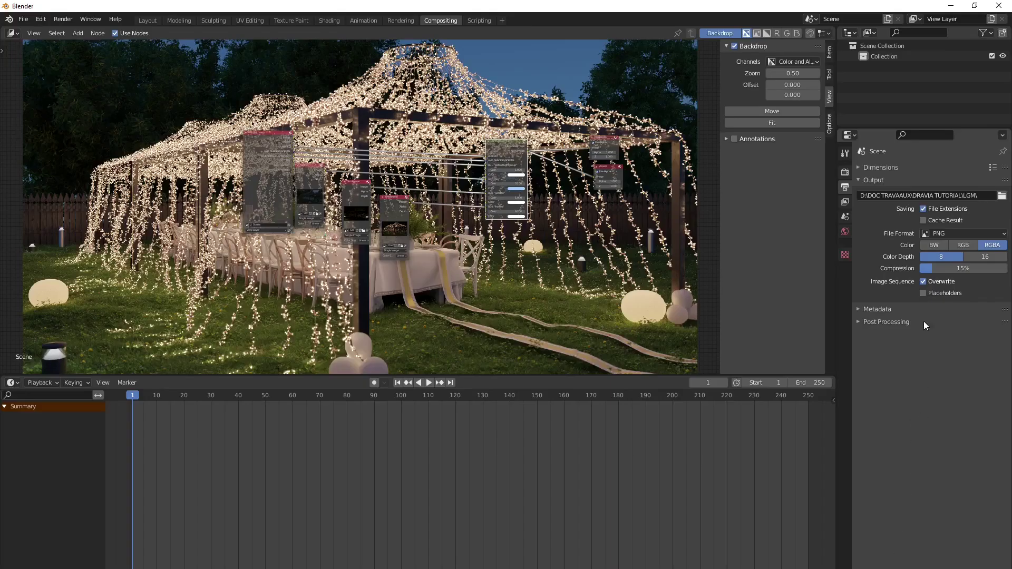
- Set the output file format to FFmpeg Video with an MPEG-4 container
left_click(969, 235)
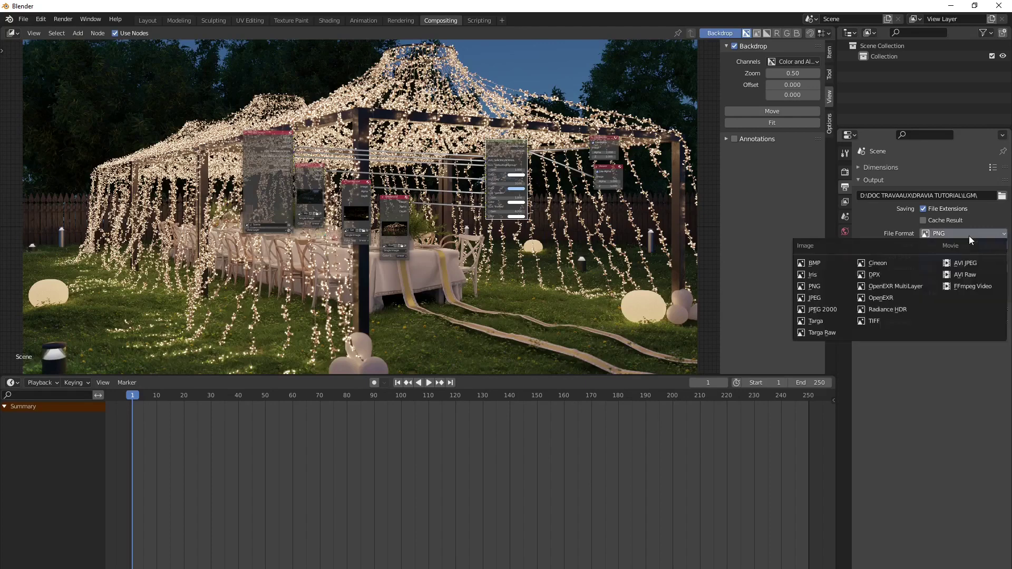
left_click(963, 285)
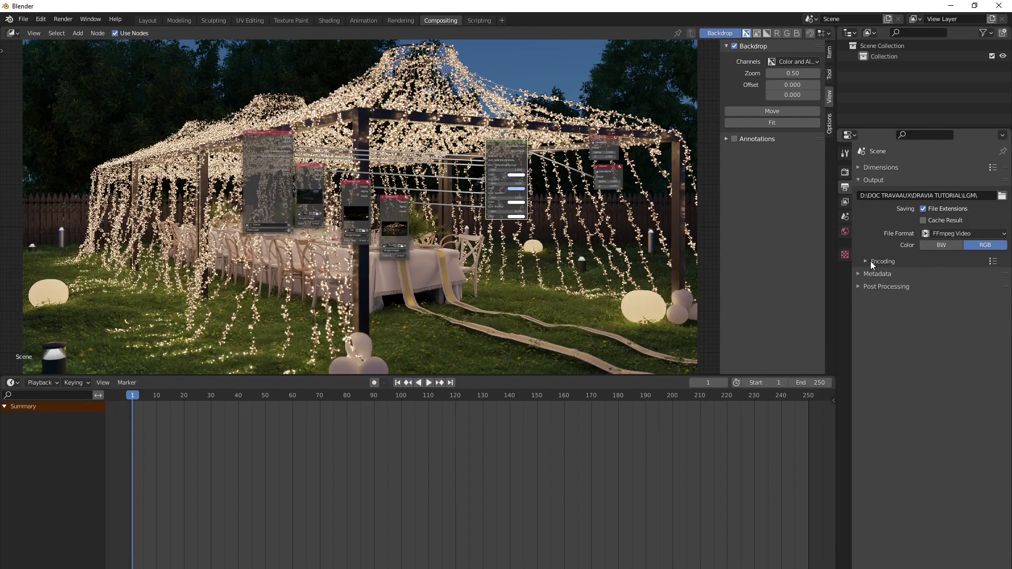
left_click(871, 261)
left_click(965, 277)
left_click(944, 310)
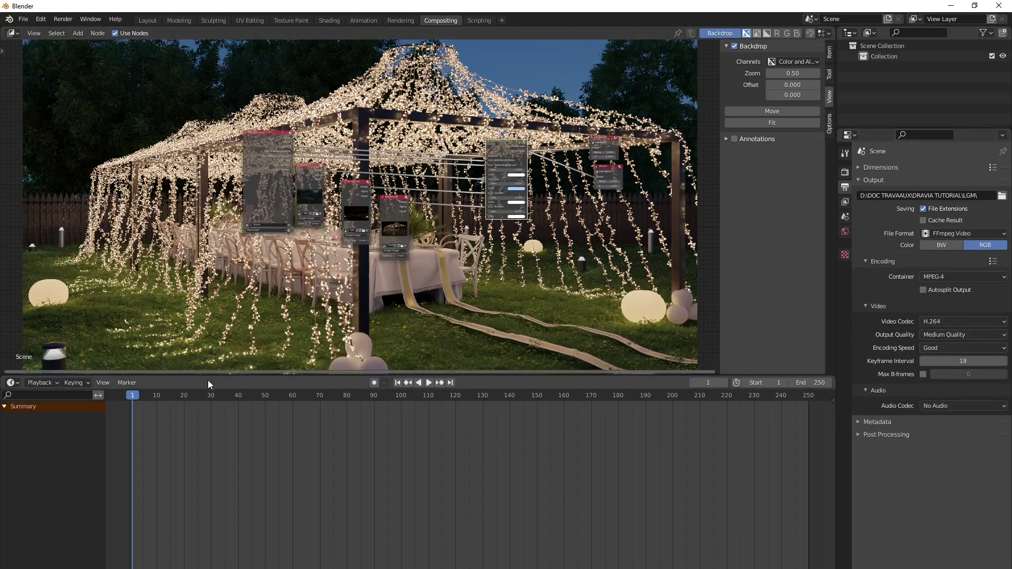
- Set the mixer's fireflies gain to 0 and insert a keyframe for it at frame 1
middle_click_drag(471, 222, 464, 234)
scroll(475, 229, "up", 4)
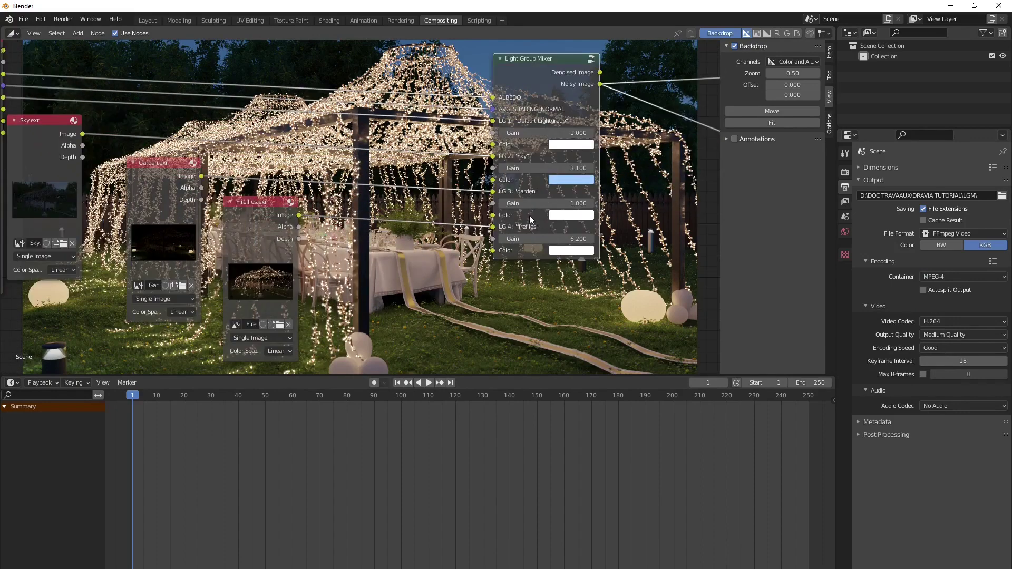
left_click(540, 241)
type("0")
key("Return")
right_click(533, 238)
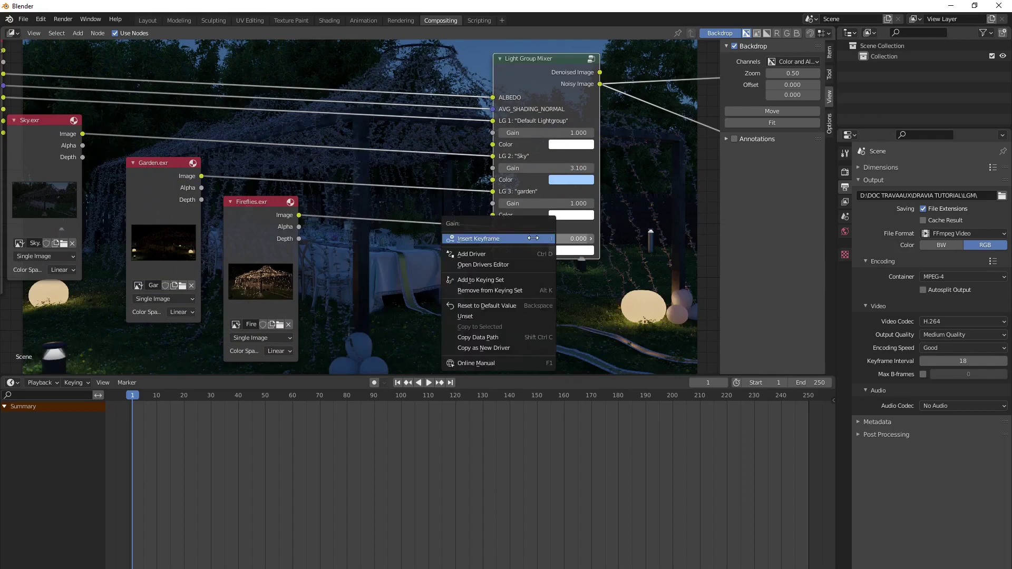
left_click(532, 238)
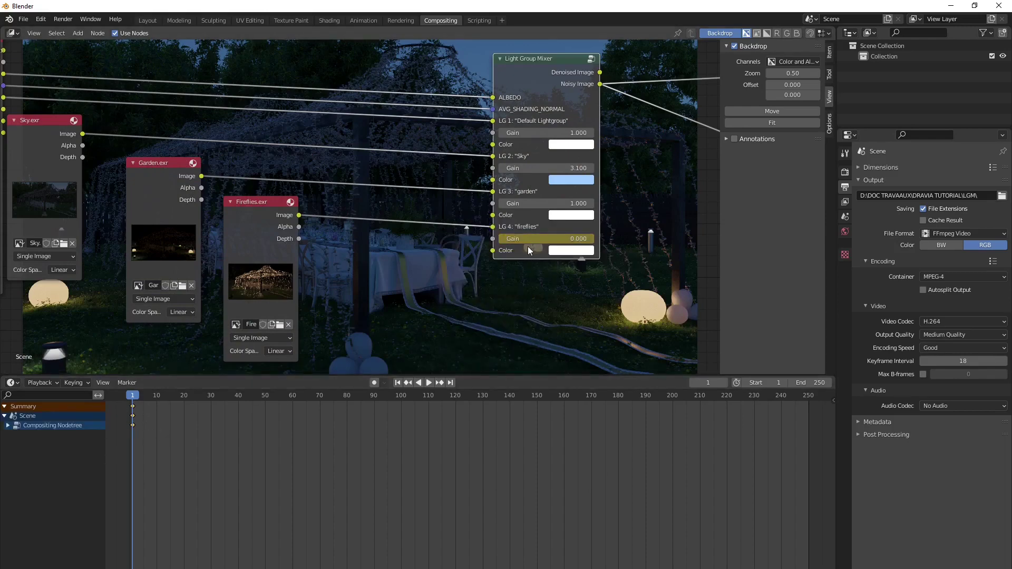
- Advance the timeline to frame 60 and insert another keyframe for the fireflies gain at 0
key("space")
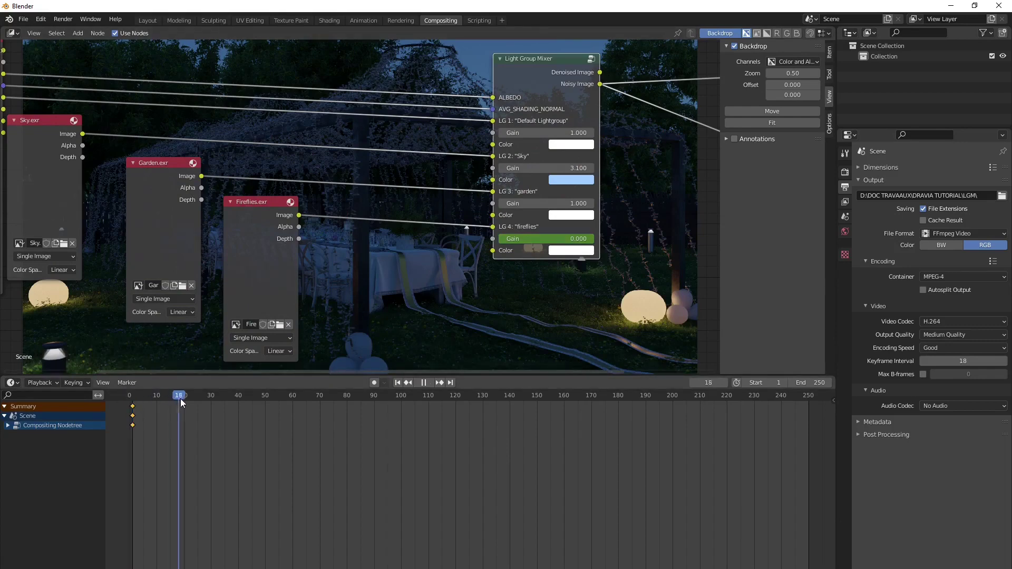
key("space")
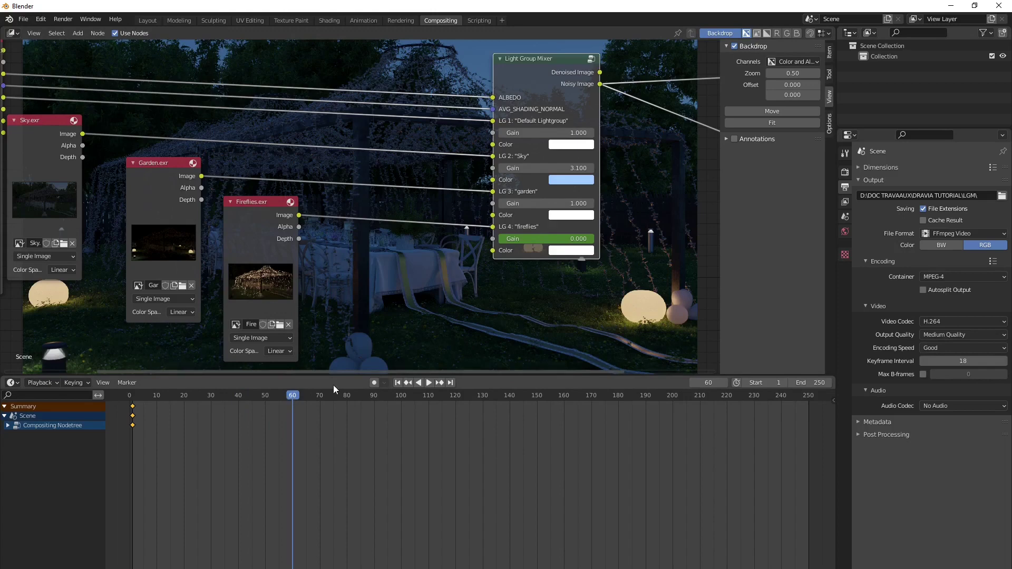
right_click(554, 239)
left_click(553, 239)
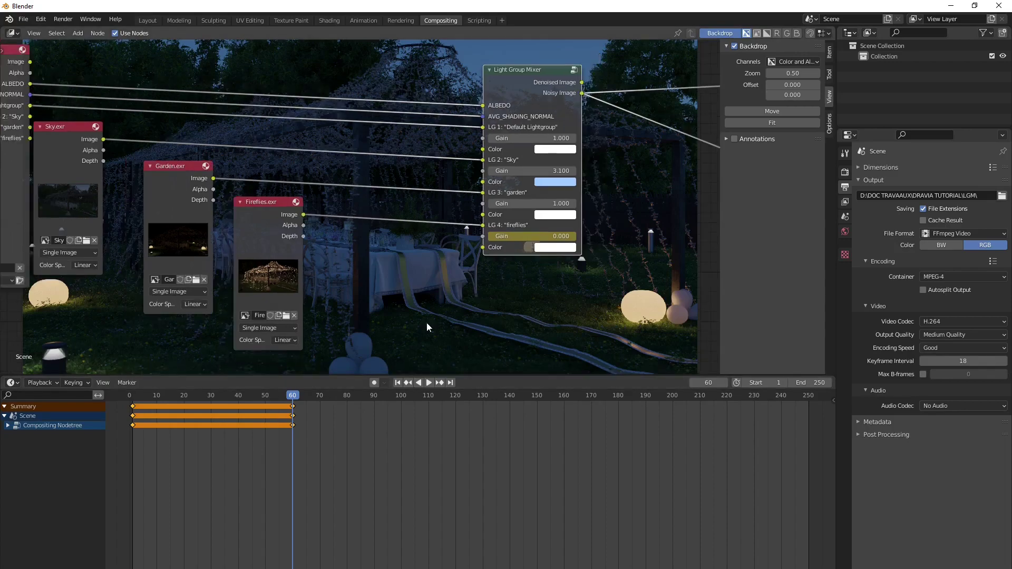
- Play the timeline forward and stop it at frame 161
scroll(453, 306, "down", 1)
key("space")
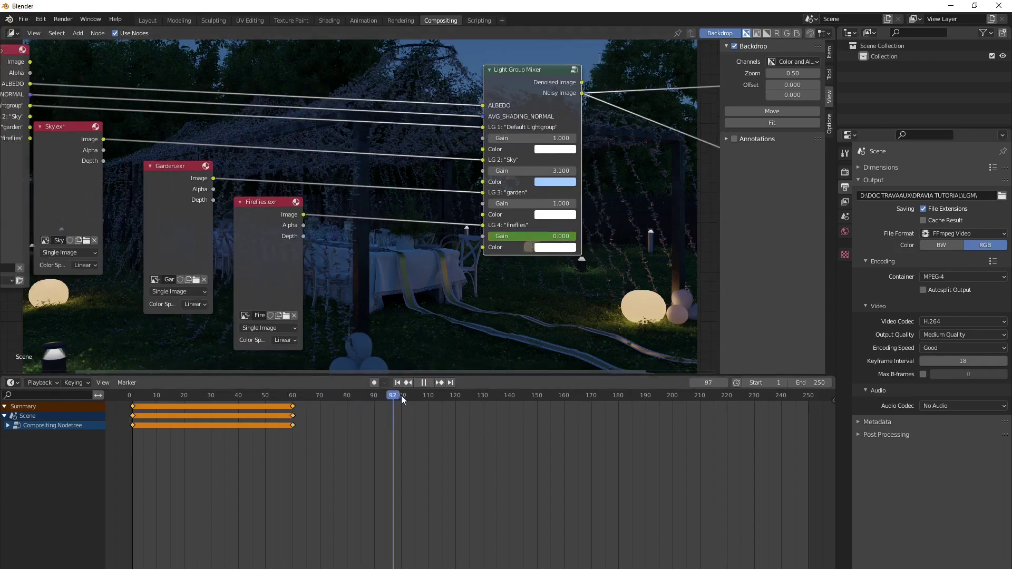
key("space")
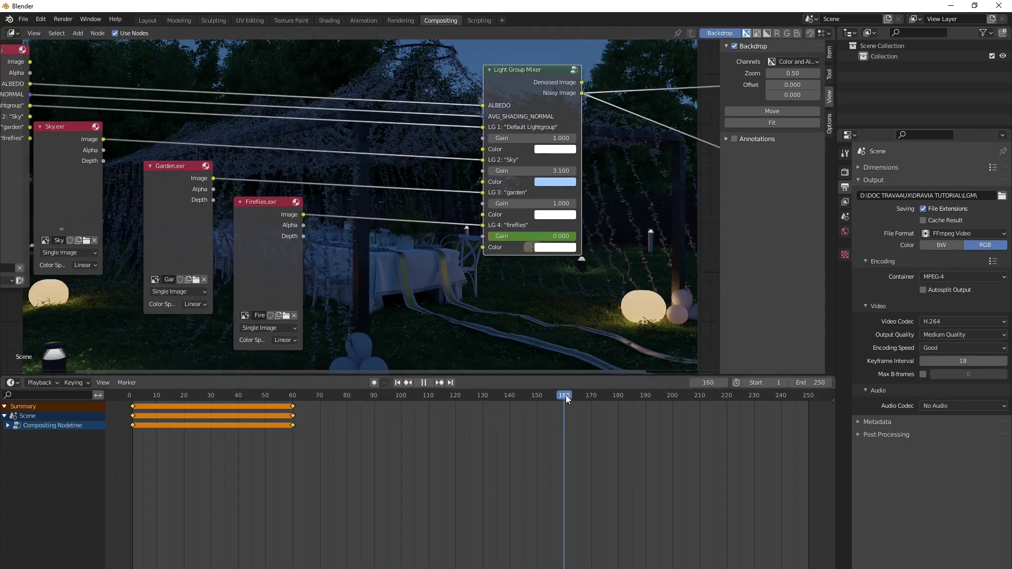
- Try fireflies gain values of 3 and 5 on the Light Group Mixer
left_click(539, 235)
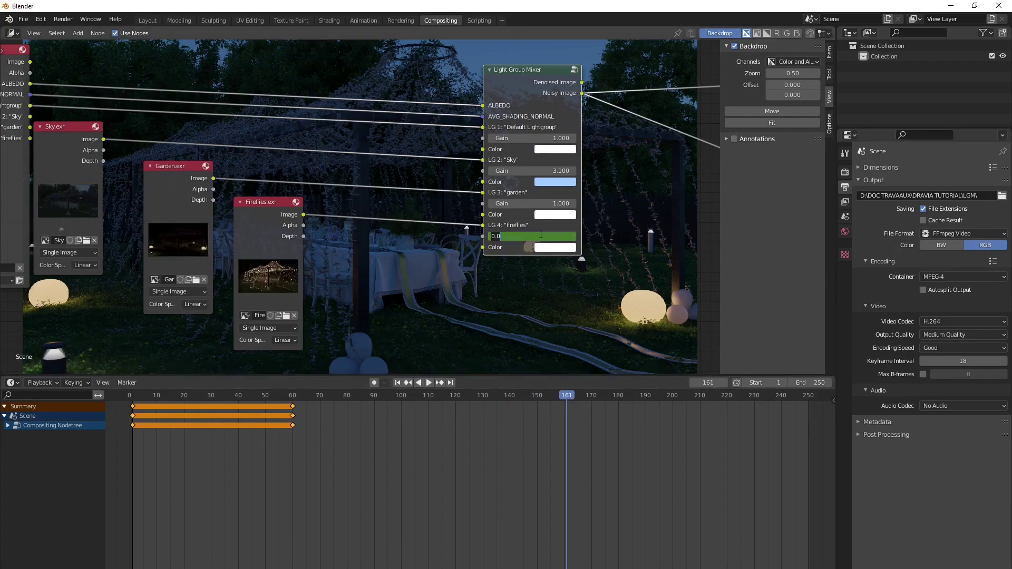
type("3")
key("Return")
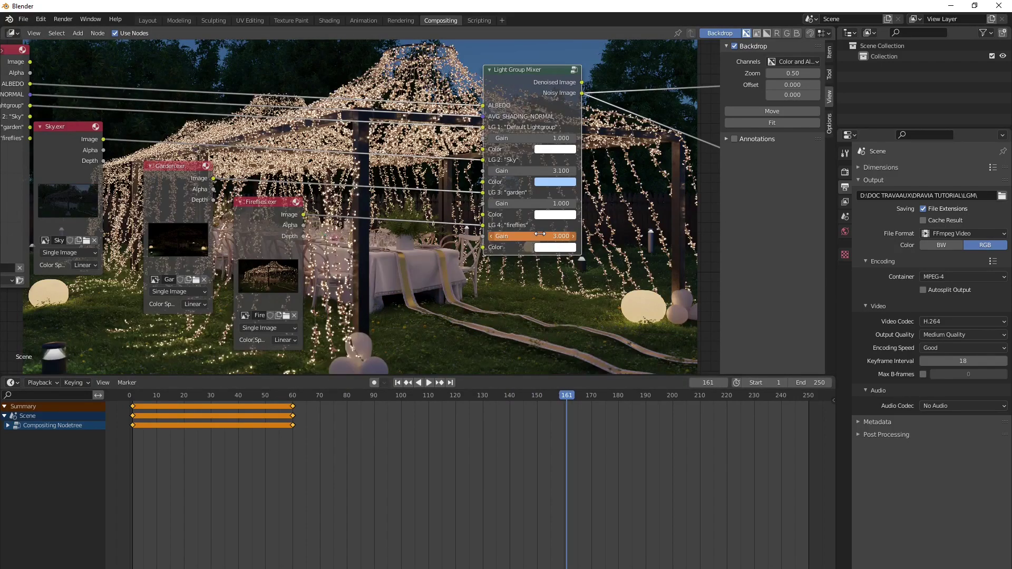
left_click(539, 233)
type("5")
key("Return")
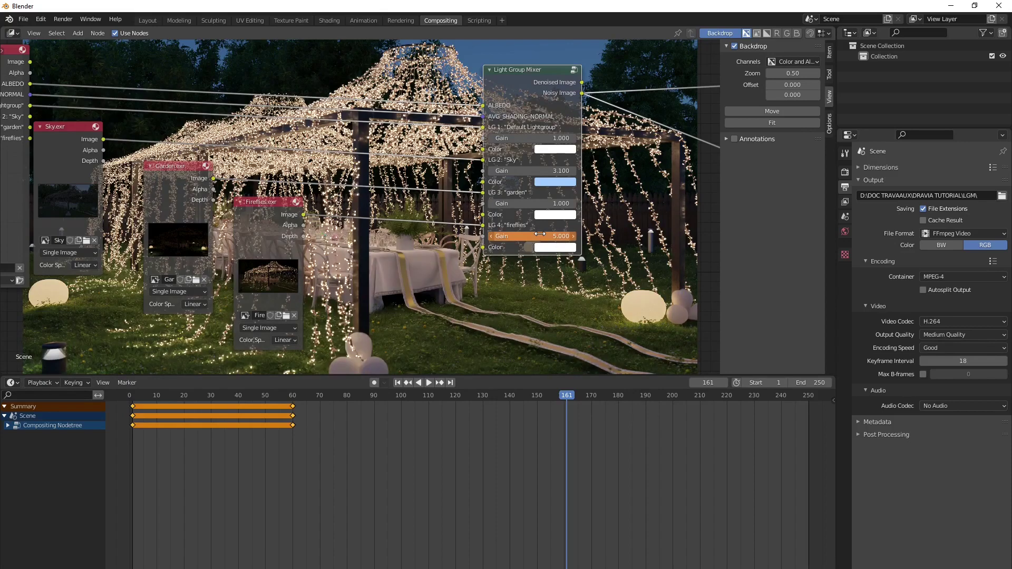
- Set the fireflies gain to 7 and insert a keyframe for it at frame 161
left_click(540, 234)
type("7")
key("Return")
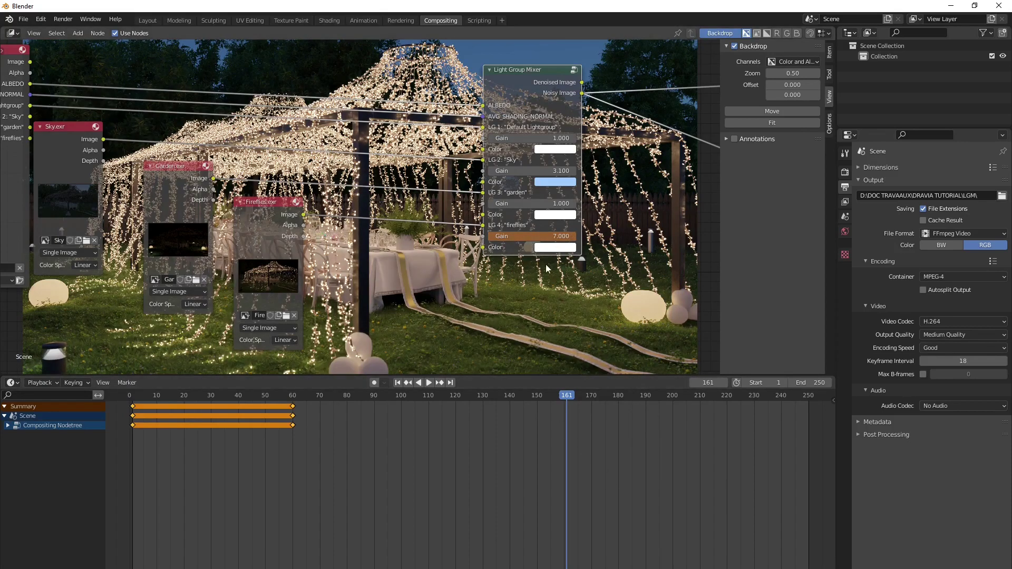
right_click(542, 235)
left_click(544, 236)
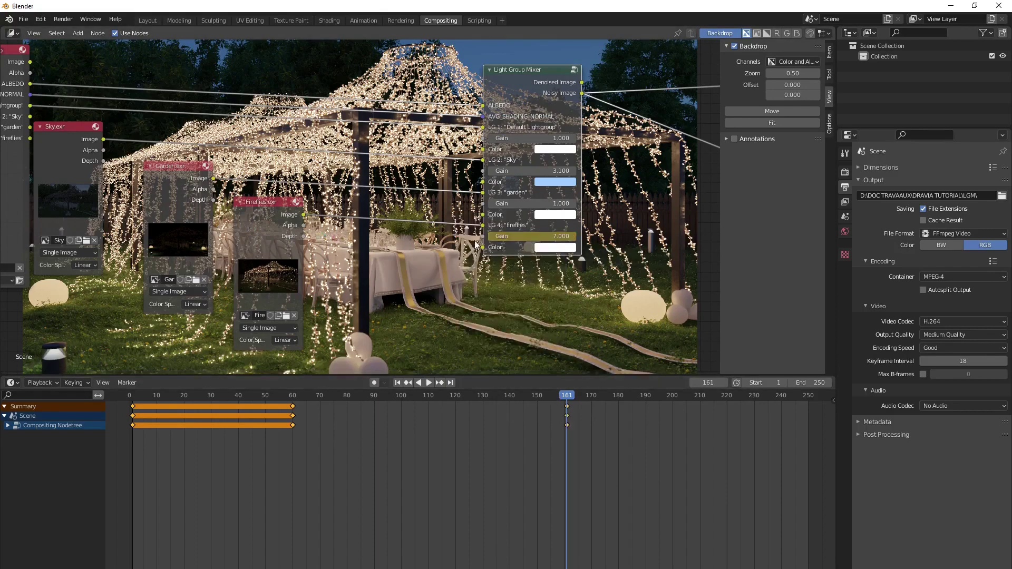
scroll(422, 291, "down", 3)
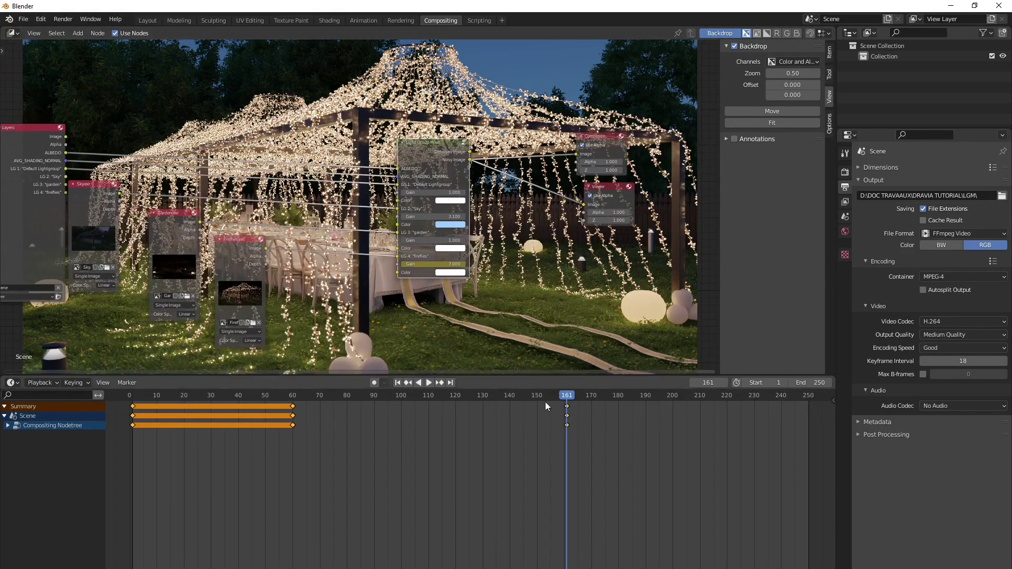
middle_click_drag(565, 405, 477, 436)
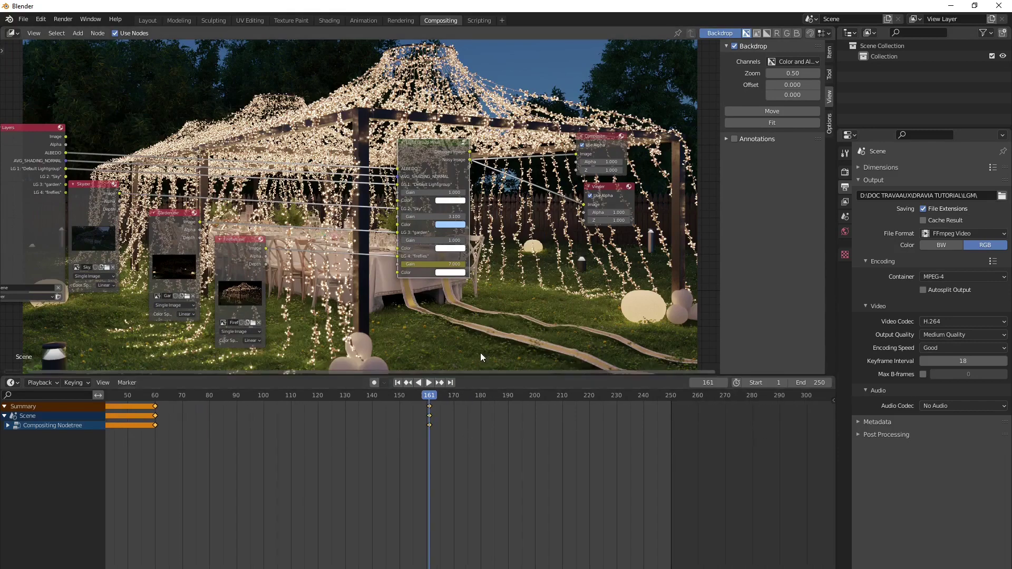
- Advance the timeline to frame 170, set the Sky gain to 0 on the Light Group Mixer and insert a keyframe for it
scroll(445, 263, "up", 2)
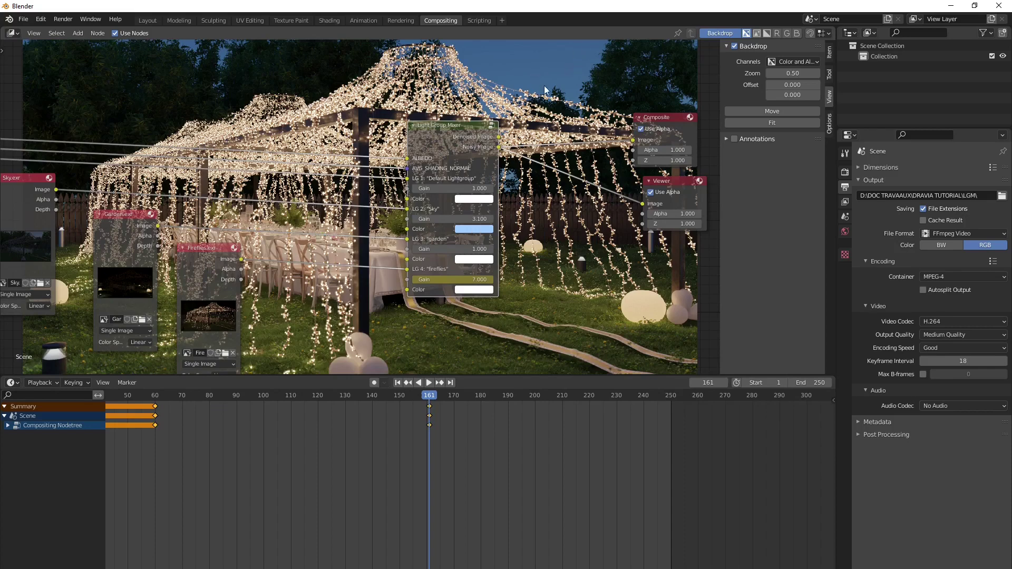
scroll(452, 264, "up", 1)
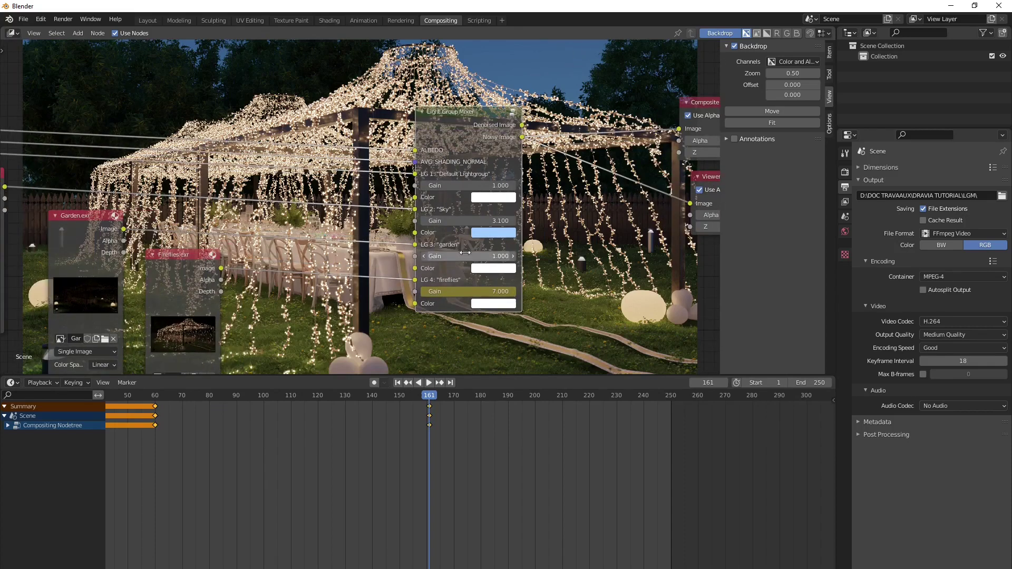
left_click(429, 383)
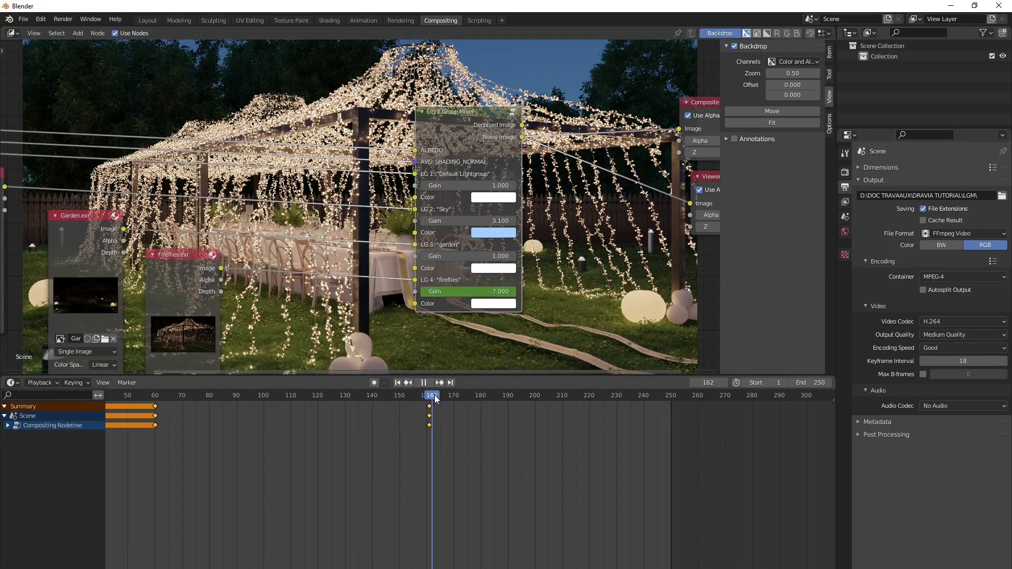
key("space")
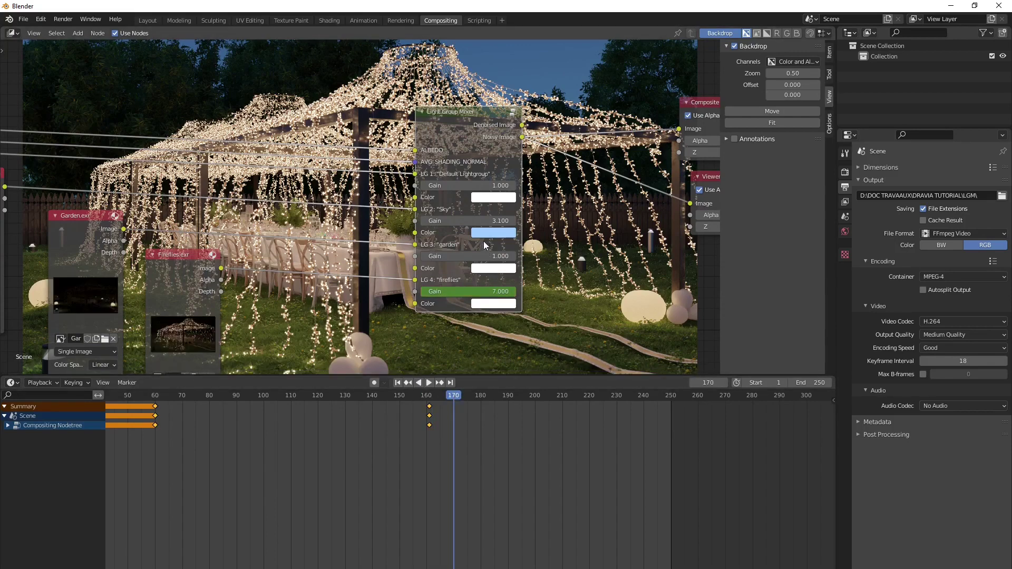
left_click(473, 220)
type("0")
key("Return")
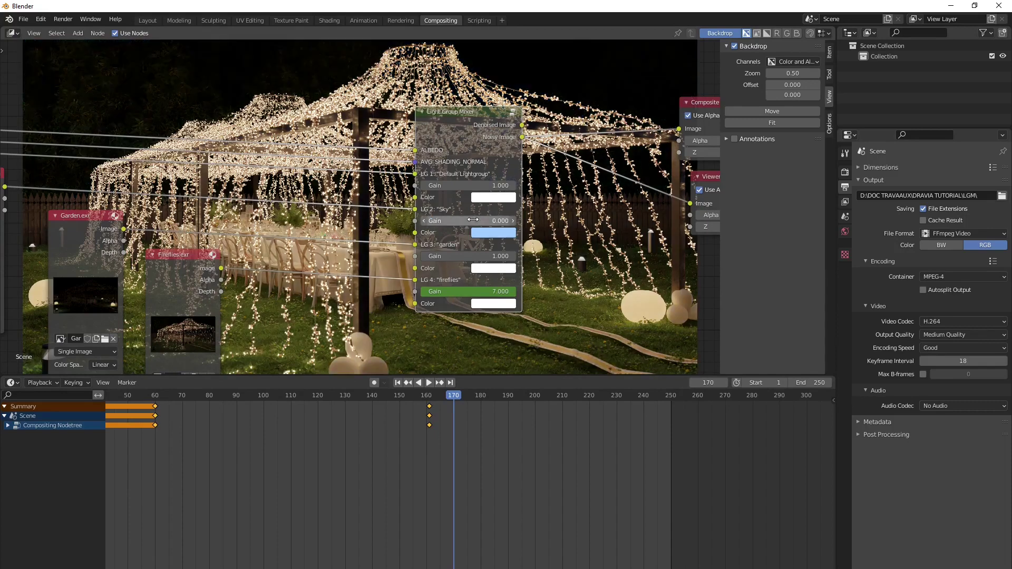
right_click(473, 220)
left_click(473, 220)
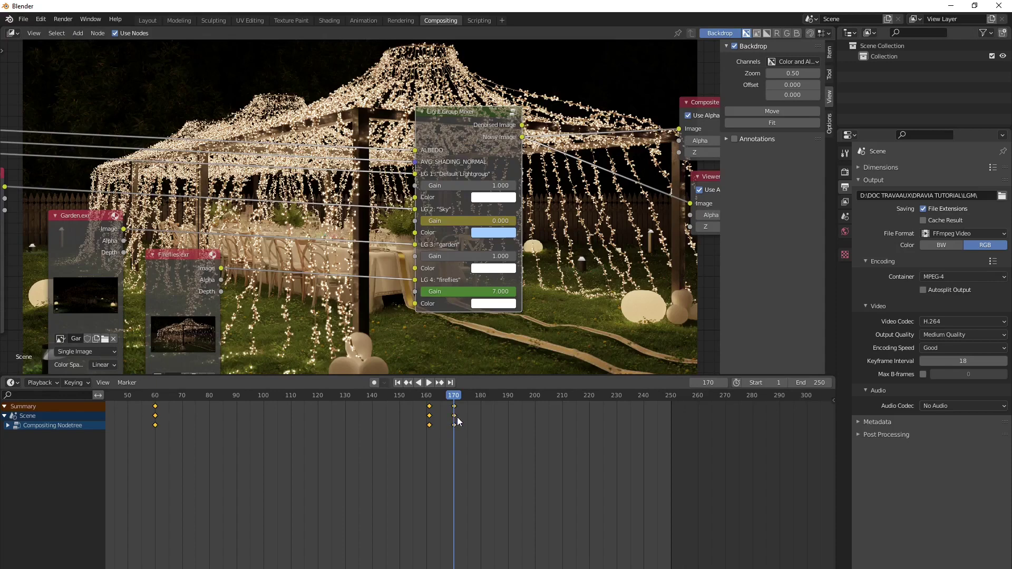
- Shift the Sky gain keyframe from frame 170 to frame 195 and move the playhead to frame 195
middle_click_drag(458, 422, 422, 420)
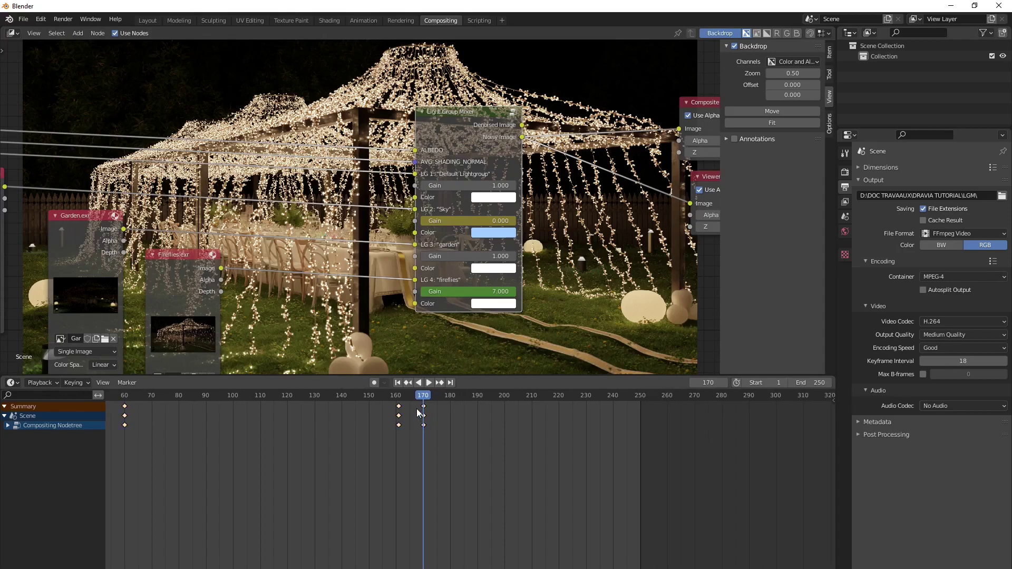
left_click_drag(417, 403, 428, 420)
key("g")
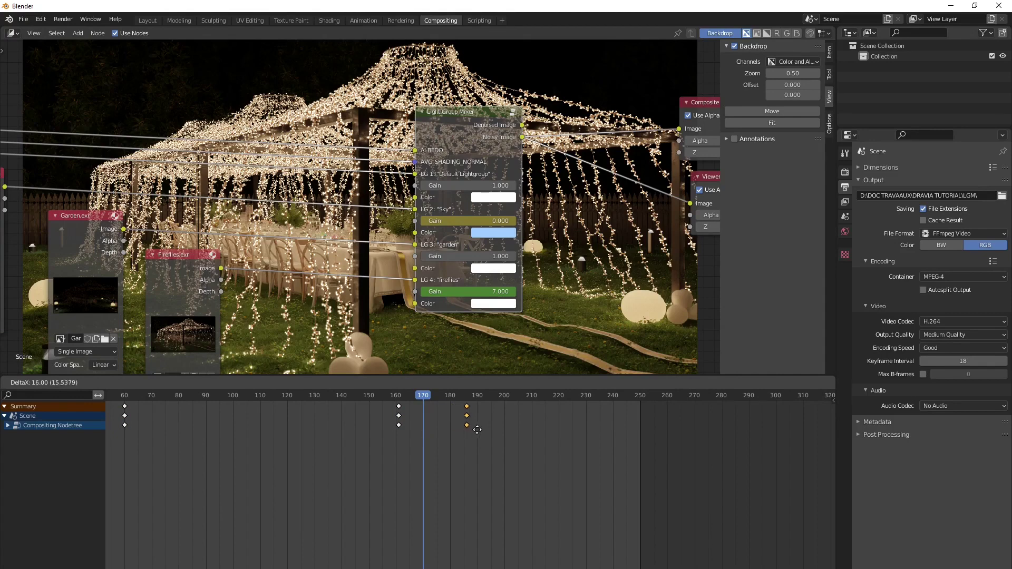
left_click(499, 429)
left_click(422, 396)
left_click_drag(422, 396, 493, 399)
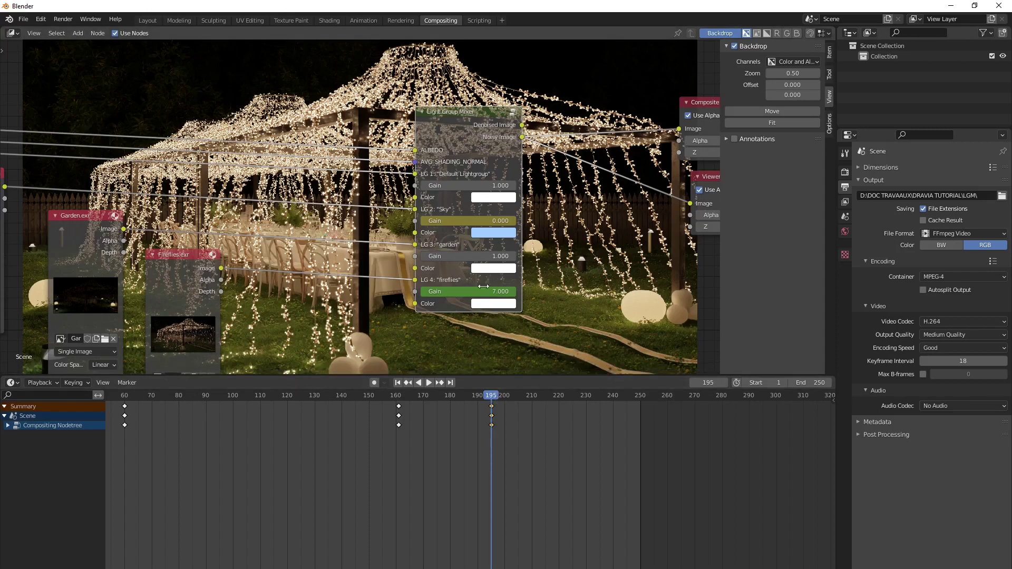
- Insert a keyframe for the garden gain at its current value at frame 195
right_click(479, 256)
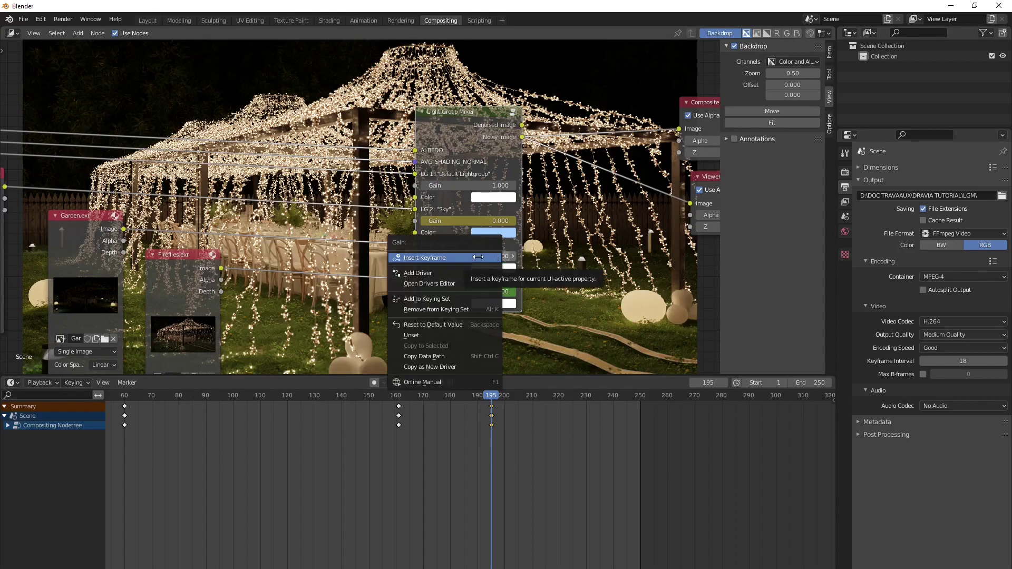
key("Escape")
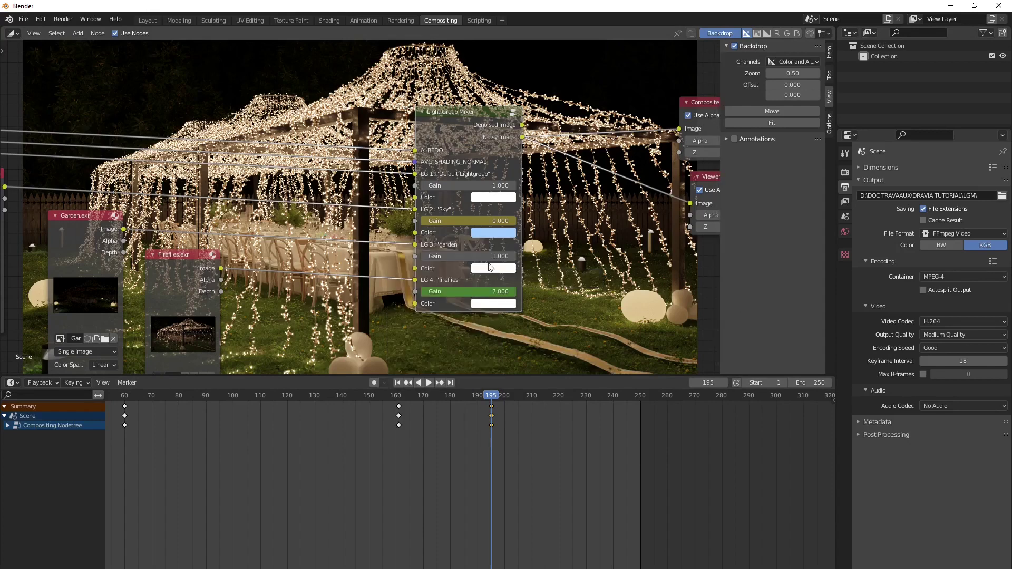
right_click(445, 254)
left_click(438, 256)
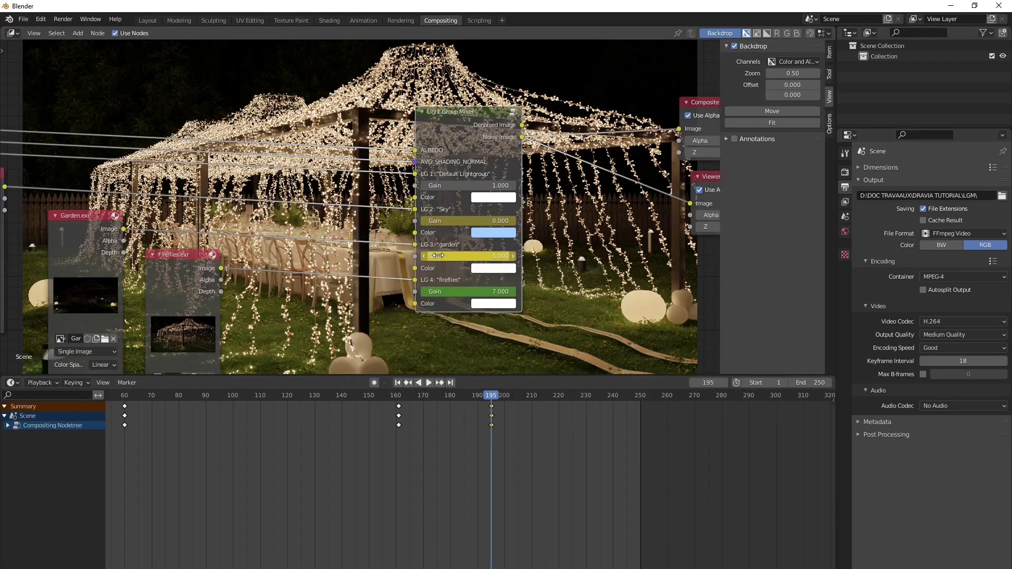
- Move to frame 250, set the garden gain to 0 and insert a keyframe for it
key("space")
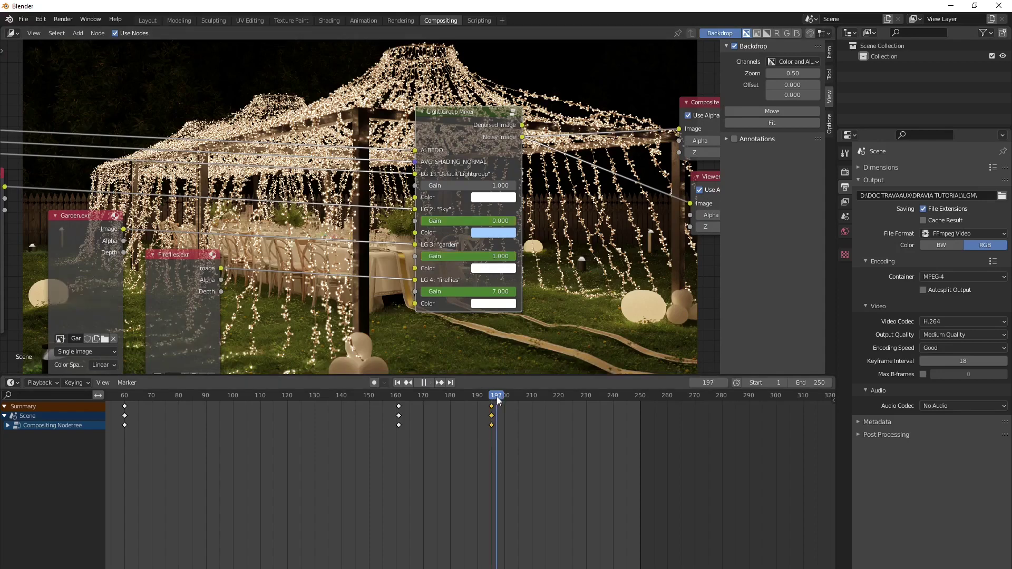
left_click_drag(490, 401, 643, 395)
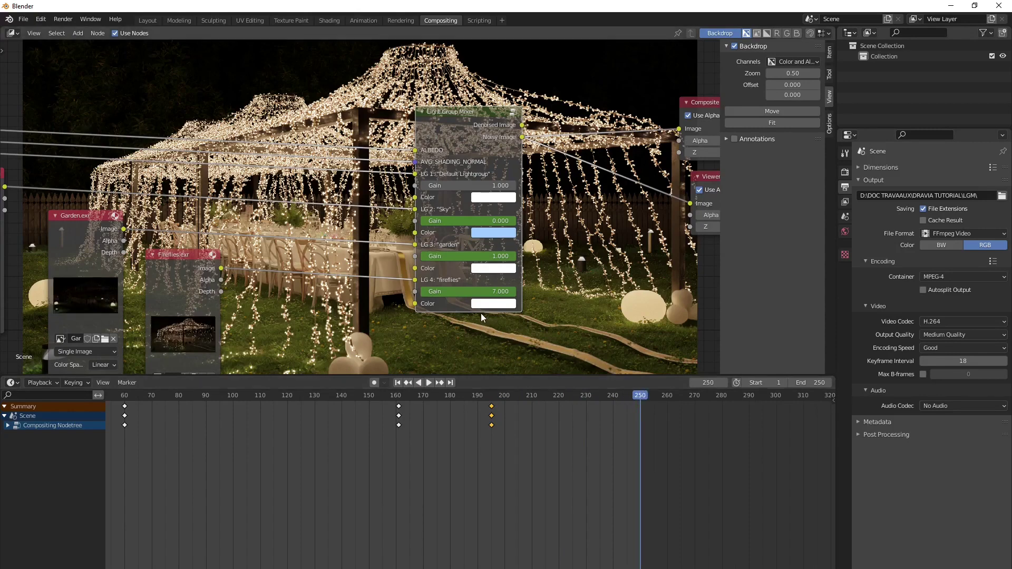
key("space")
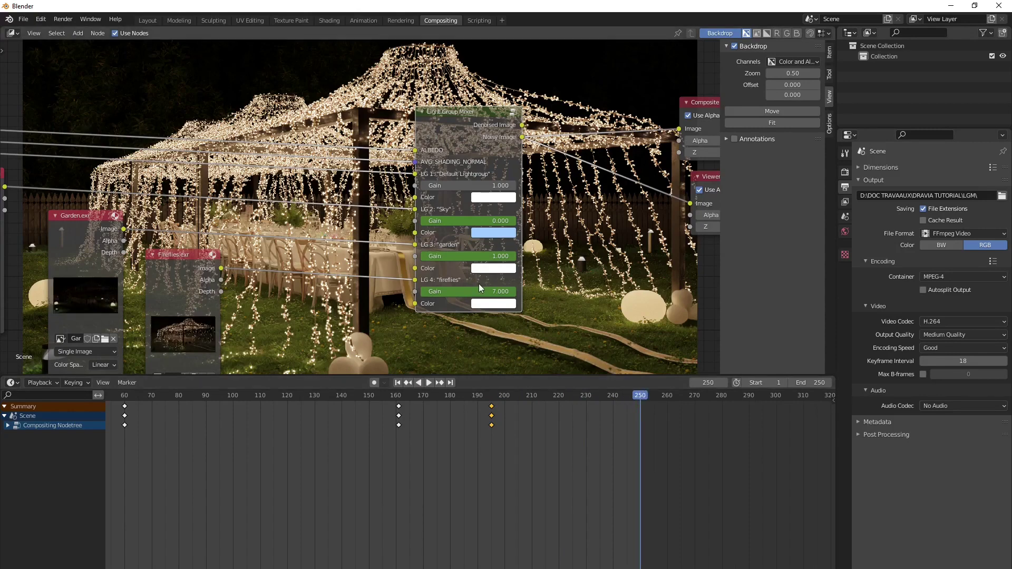
left_click(470, 257)
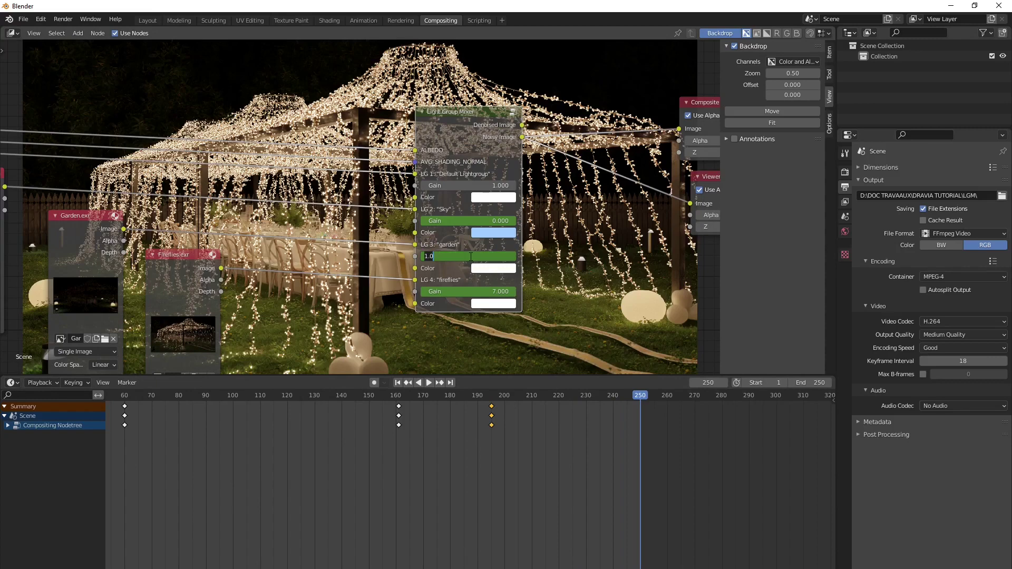
type("0")
key("Return")
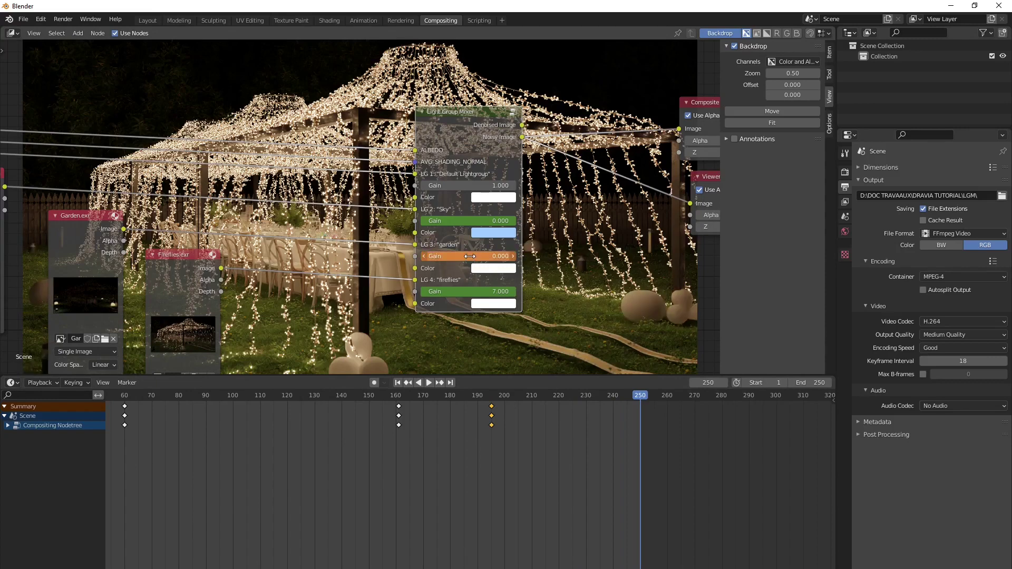
right_click(470, 256)
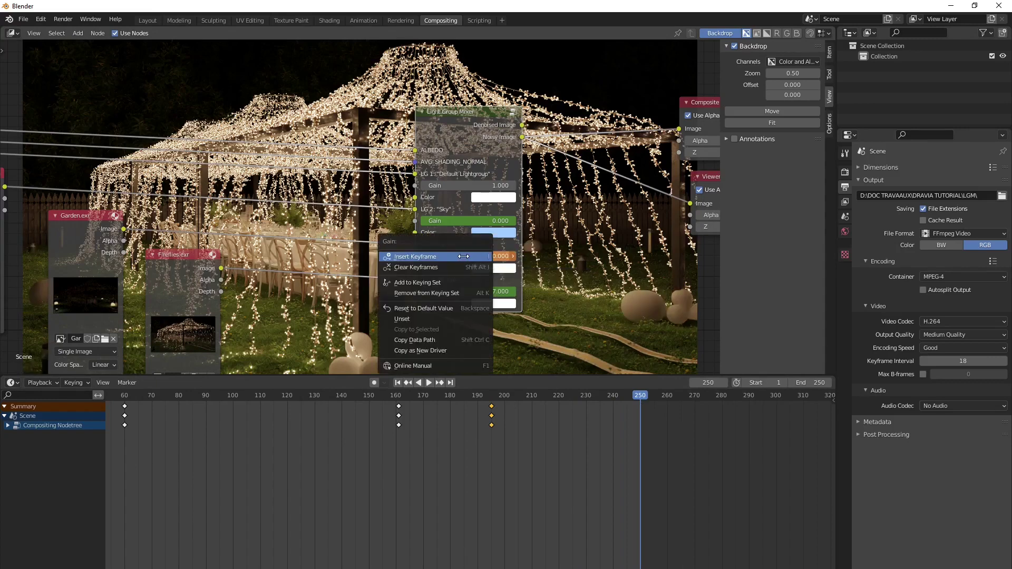
left_click(470, 257)
scroll(580, 430, "down", 1)
scroll(580, 459, "down", 2)
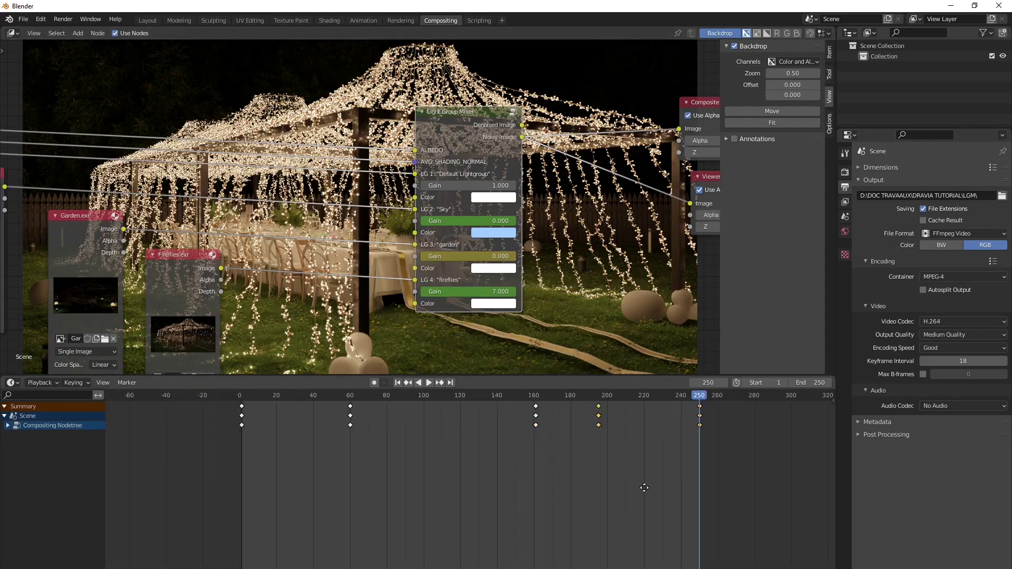
- Scrub the timeline between frames 163 and 142 to check how the light group gains animate
left_click(567, 401)
key("space")
key("space")
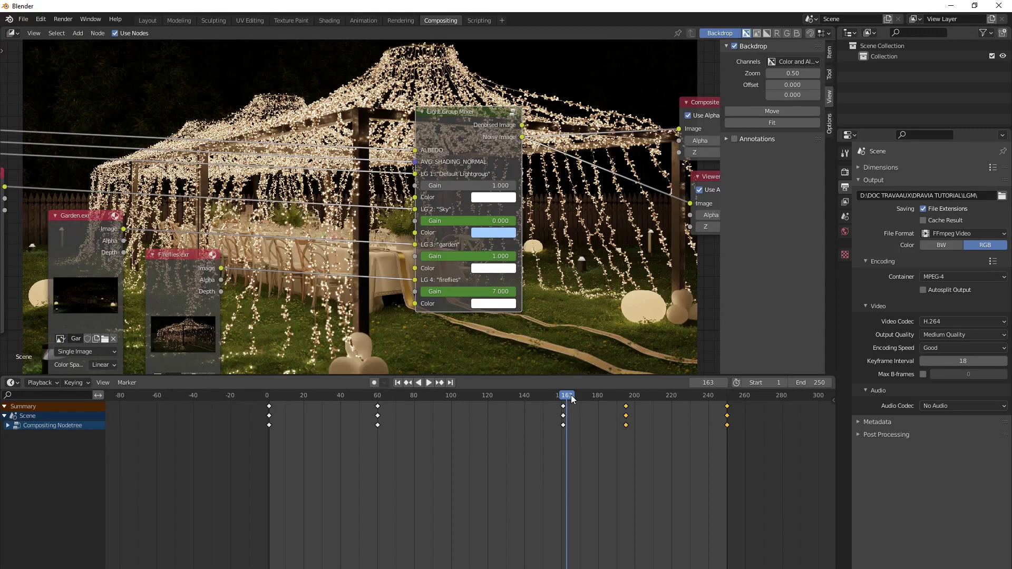
left_click_drag(571, 395, 527, 400)
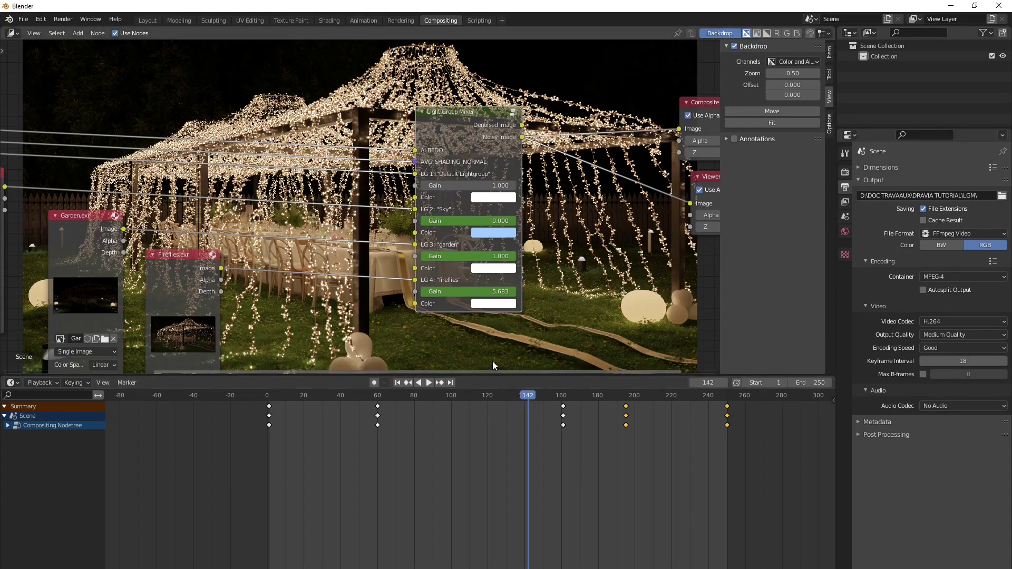
mouse_move(531, 396)
left_mouse_down()
mouse_move(359, 395)
mouse_move(533, 384)
left_mouse_up()
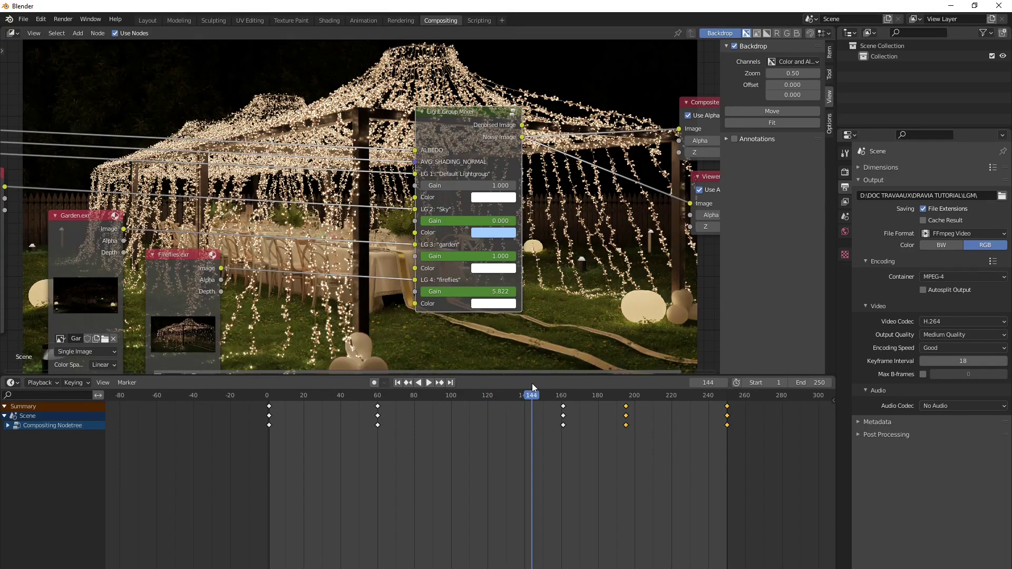
key("space")
- Move to frame 161, set the Sky gain to 1 and insert a keyframe for it
left_click_drag(526, 395, 565, 387)
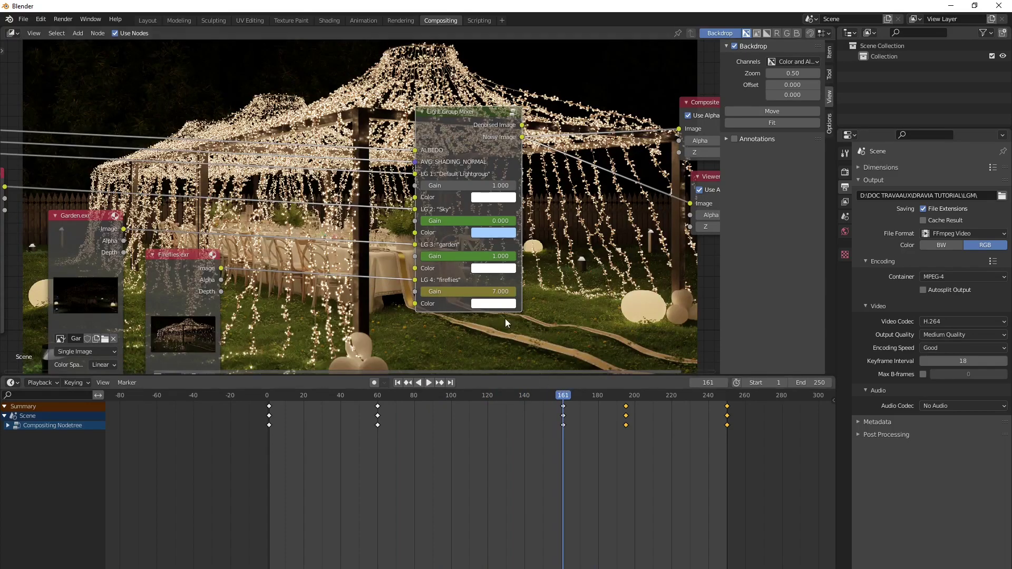
left_click(469, 221)
type("1")
key("Return")
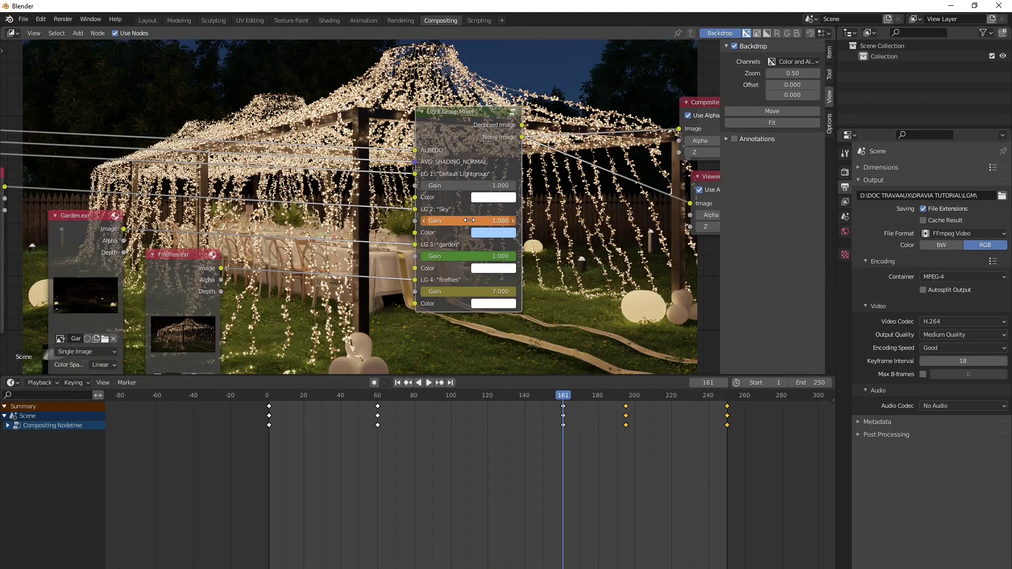
right_click(469, 220)
left_click(469, 221)
- Play and scrub through the Sky fade after frame 143, and return the playhead to frame 0
left_click_drag(563, 396, 530, 397)
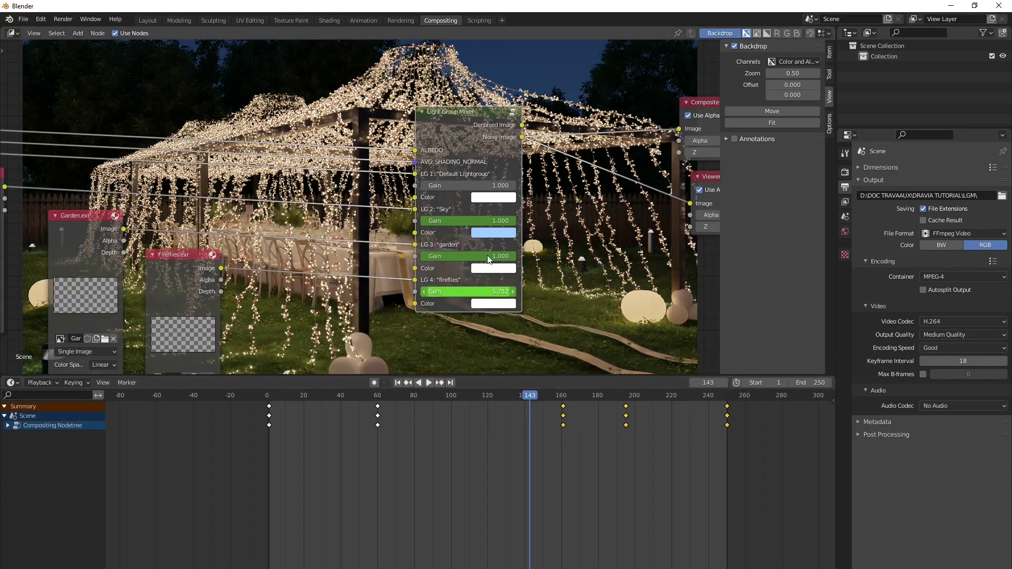
key("space")
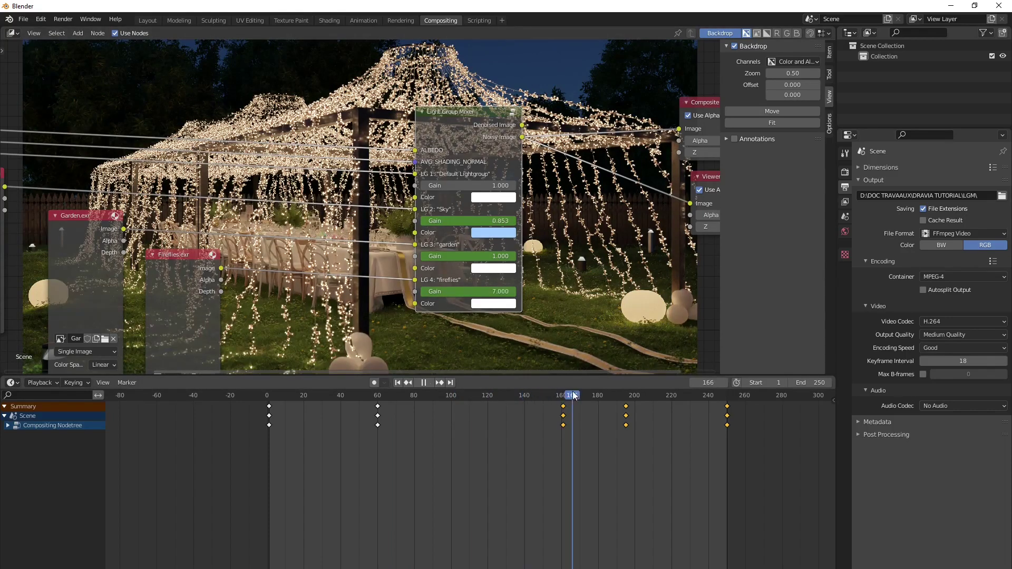
left_click_drag(594, 396, 252, 393)
key("space")
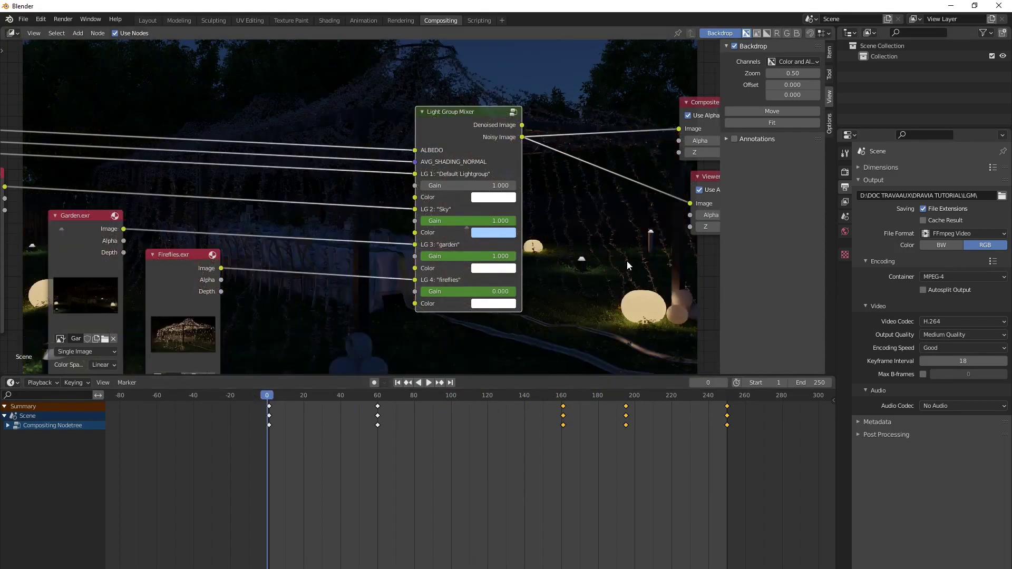
- Try to render the animation, and add a camera to the scene in the Layout workspace
scroll(628, 261, "down", 1)
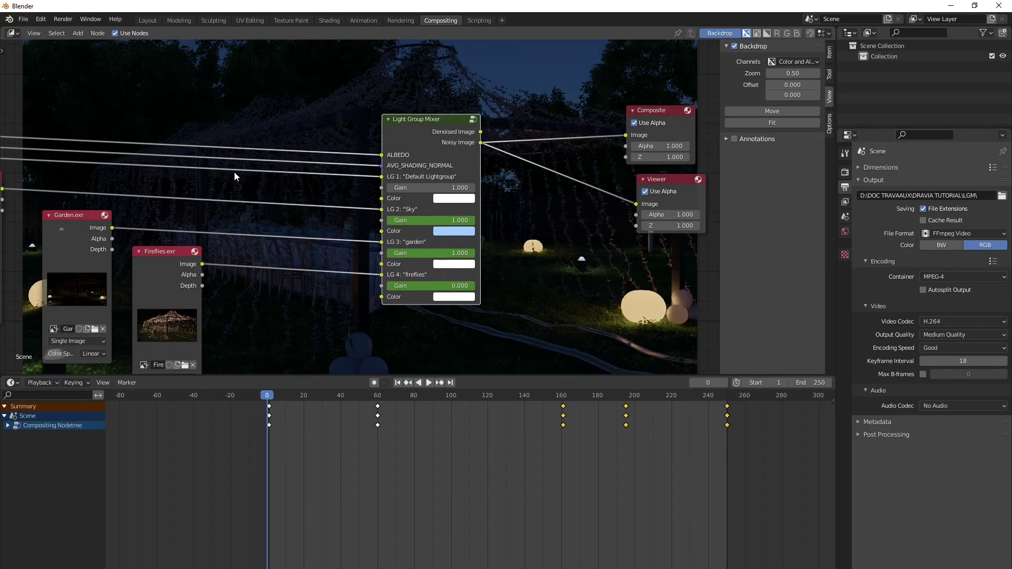
key("ctrl+F12")
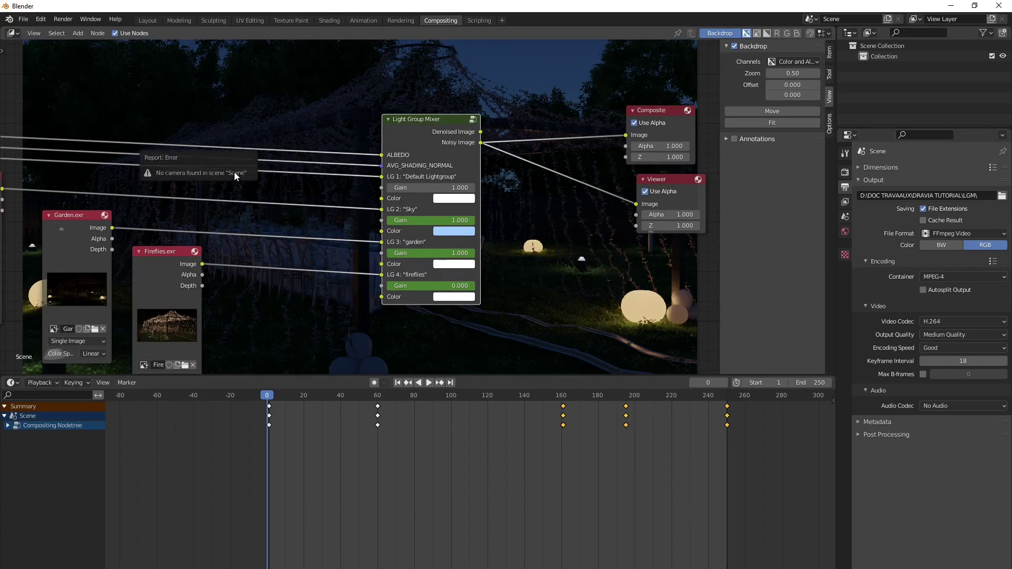
left_click(147, 21)
key("shift+a")
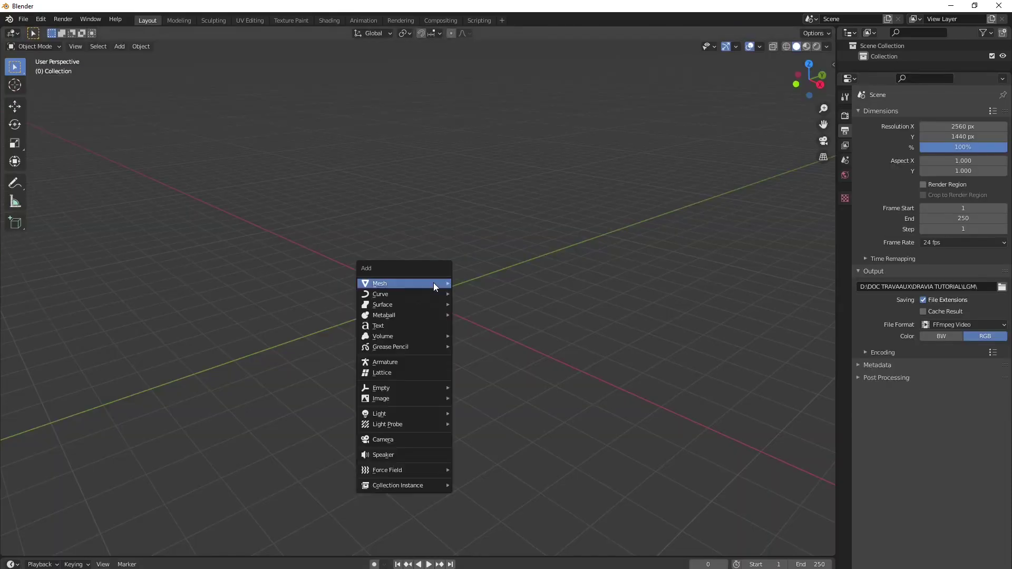
mouse_move(425, 286)
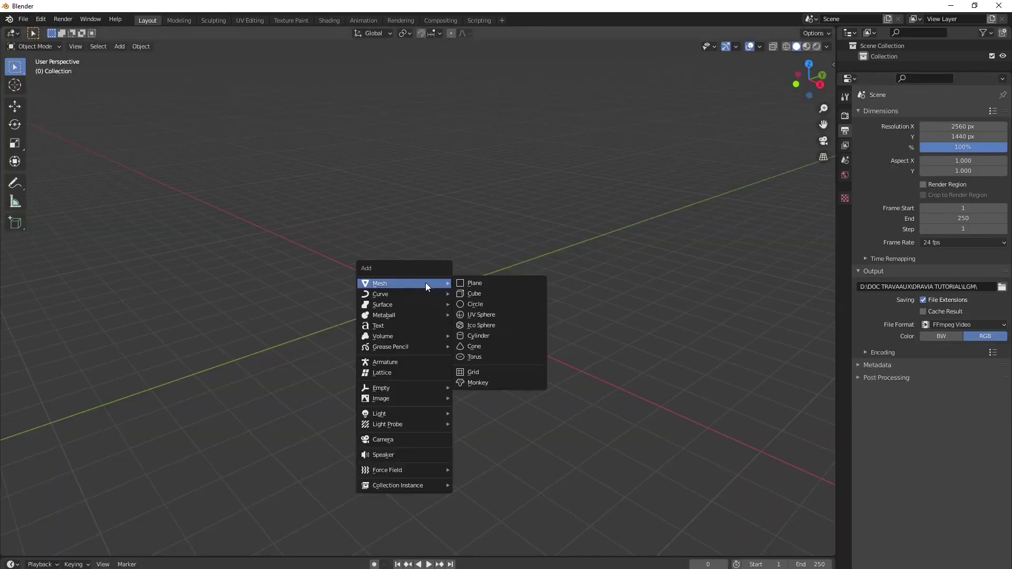
left_click(394, 439)
- Return to the Compositing workspace and select the Render Layers node
left_click(401, 21)
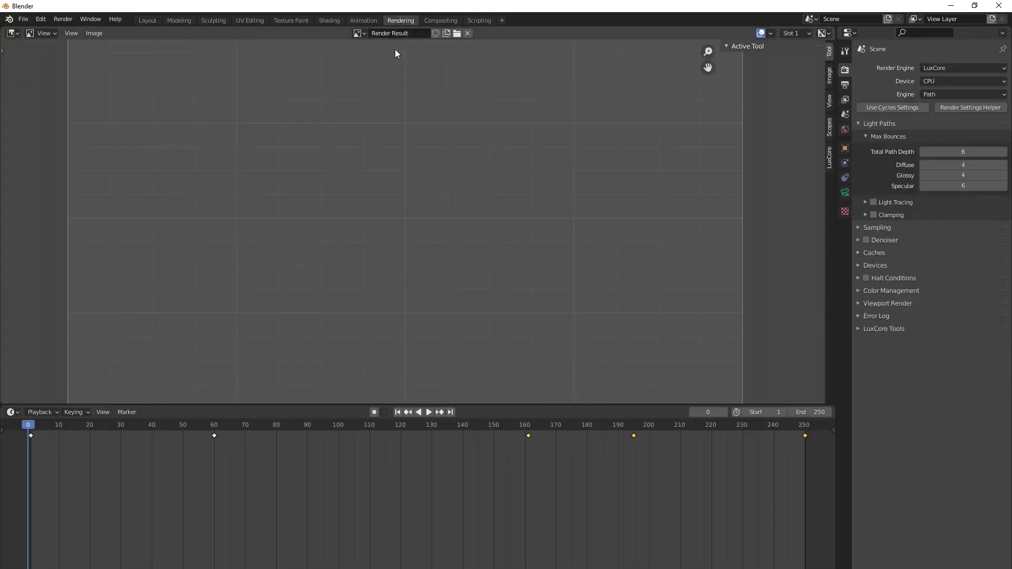
left_click(430, 22)
key("Home")
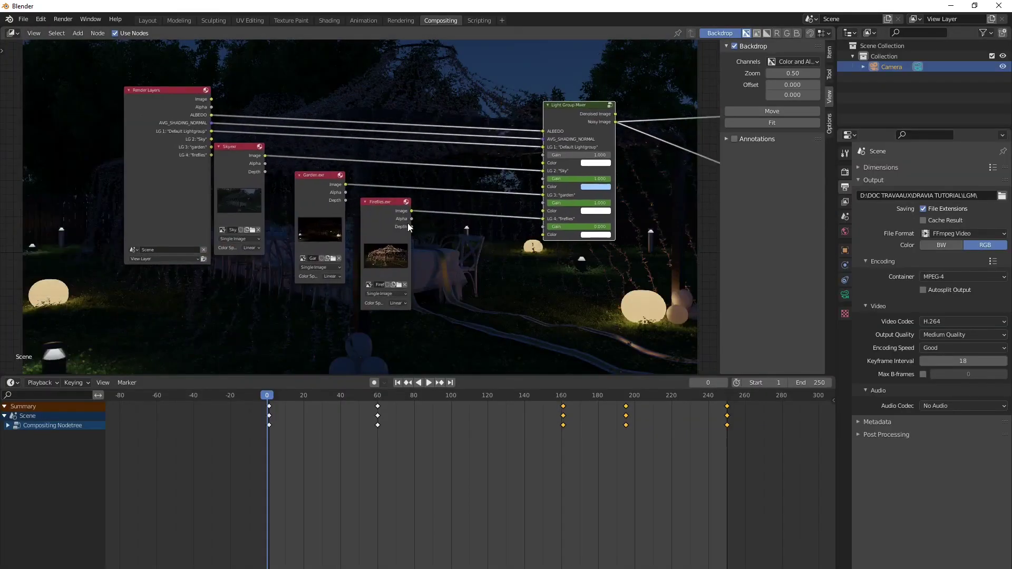
scroll(175, 195, "up", 1)
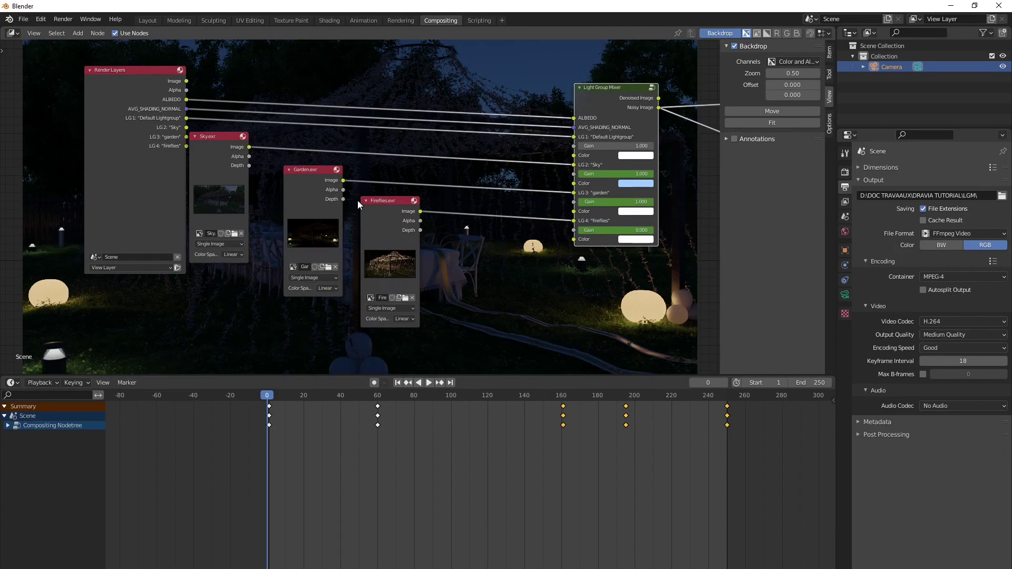
left_click(160, 130)
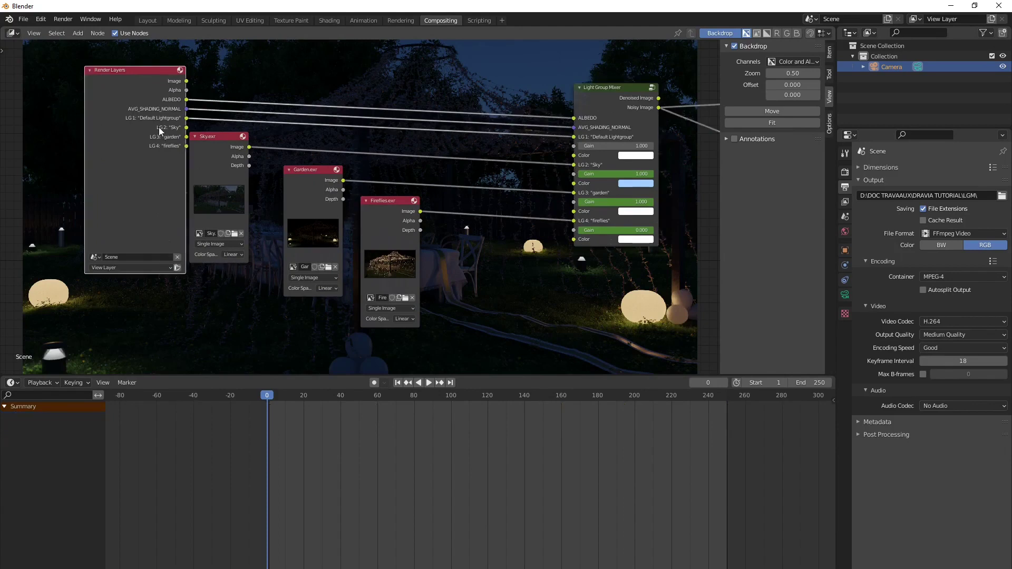
- Delete the Render Layers node and scrub the timeline to check the Light Group Mixer's keyframes
key("Delete")
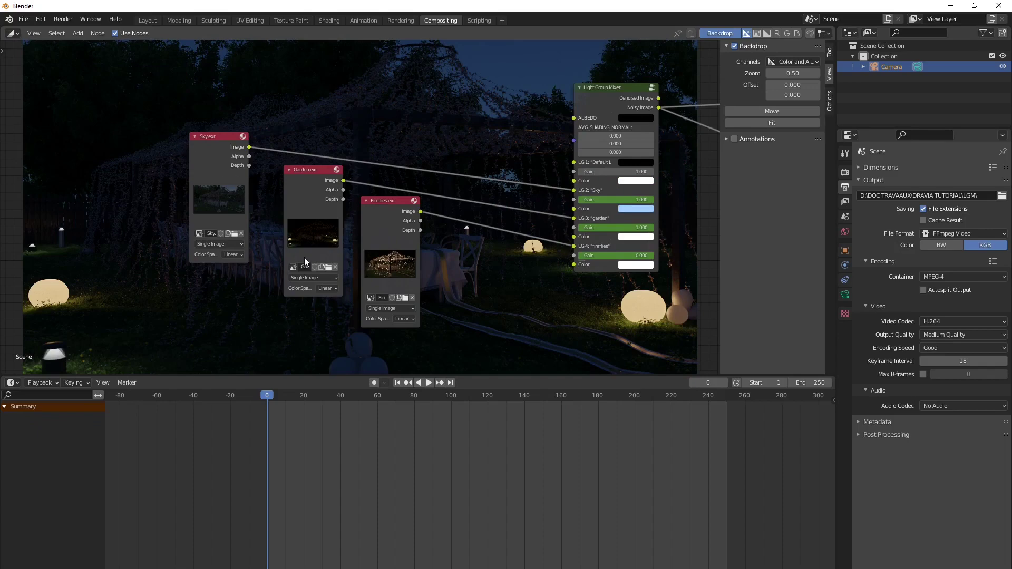
left_click(307, 194)
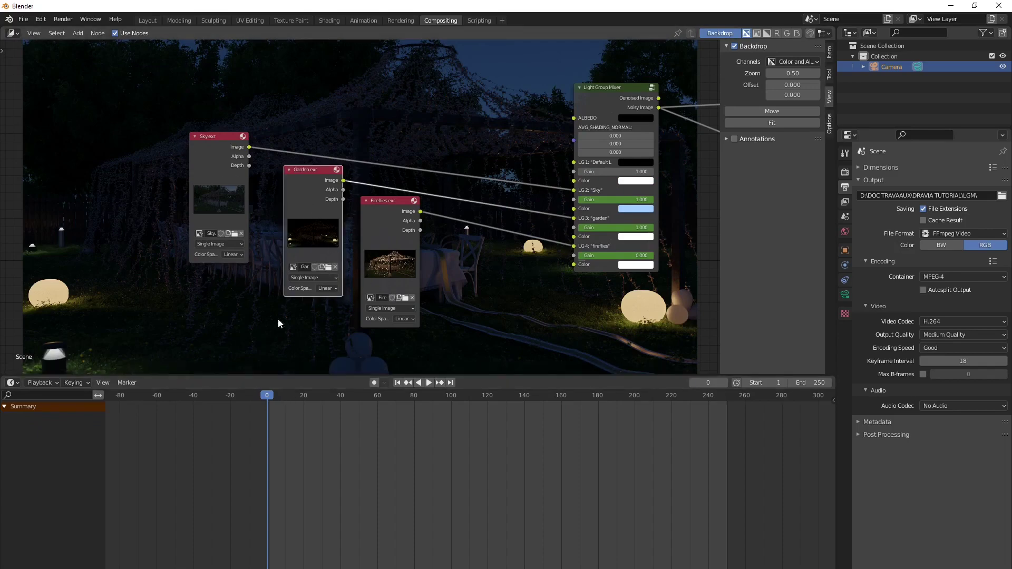
left_click_drag(268, 395, 341, 396)
left_click(390, 223)
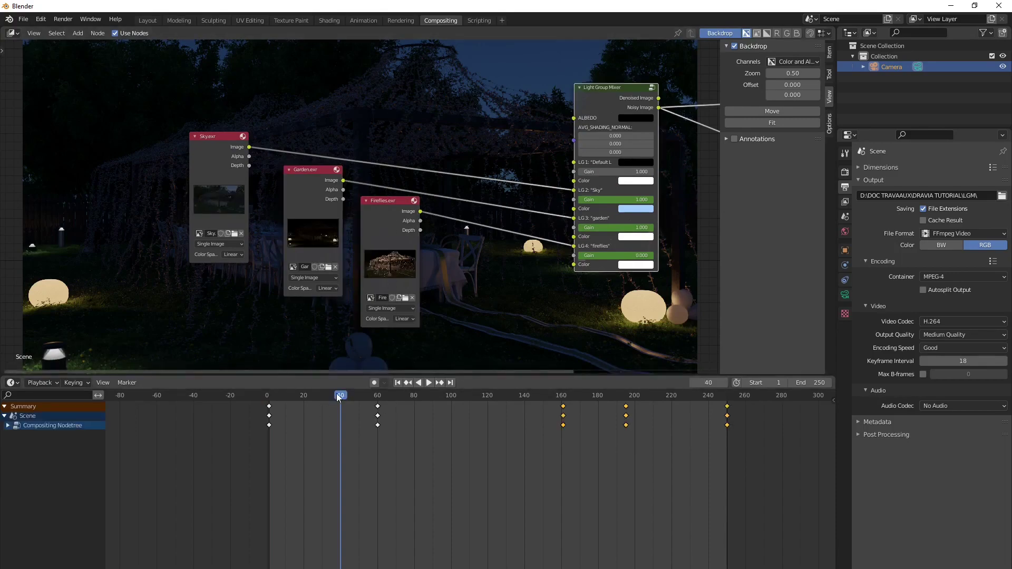
left_click_drag(430, 394, 258, 401)
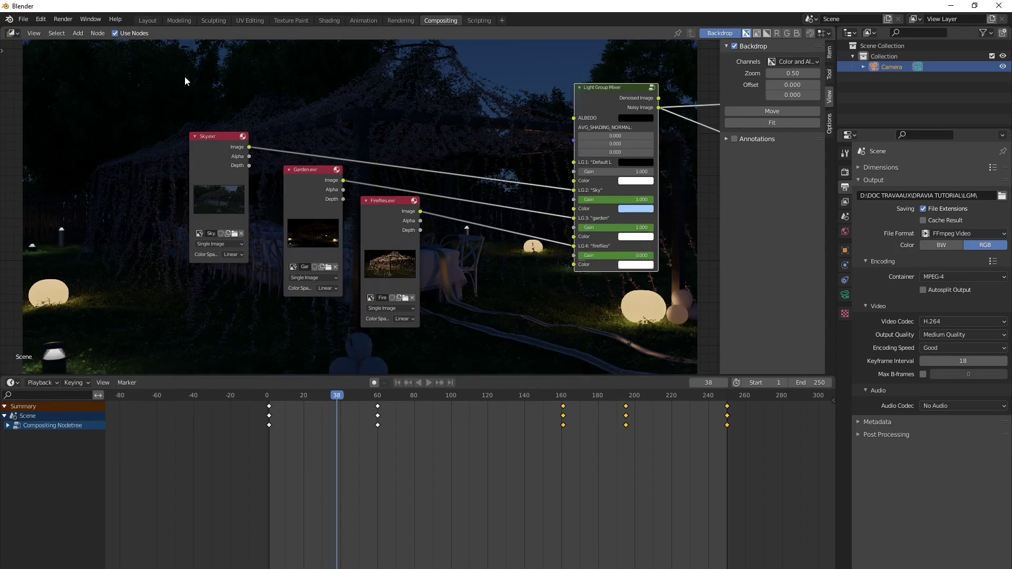
- Open the LuxCore Online Library in the Layout workspace and show its asset bar with the model previews
left_click(153, 22)
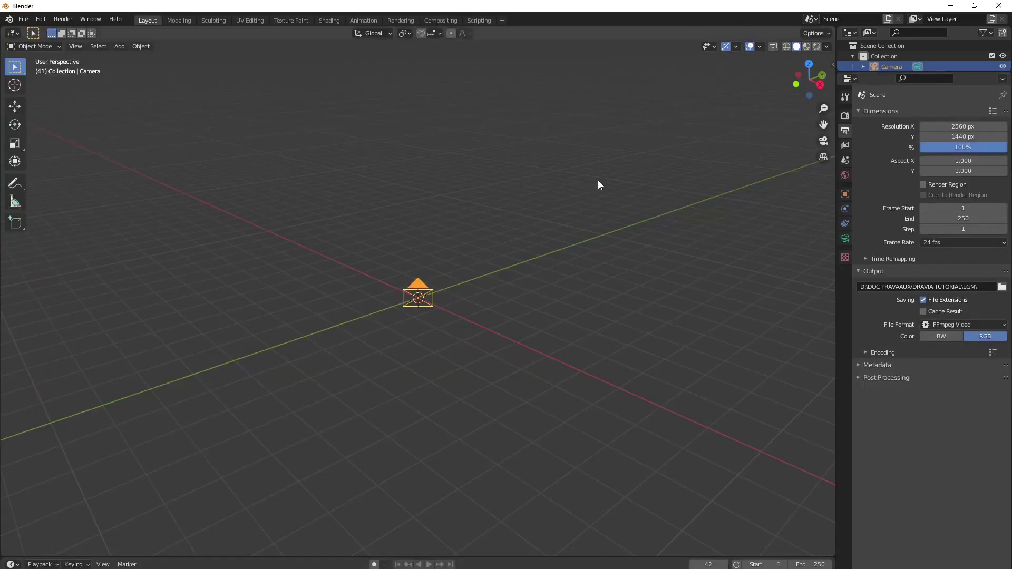
key("n")
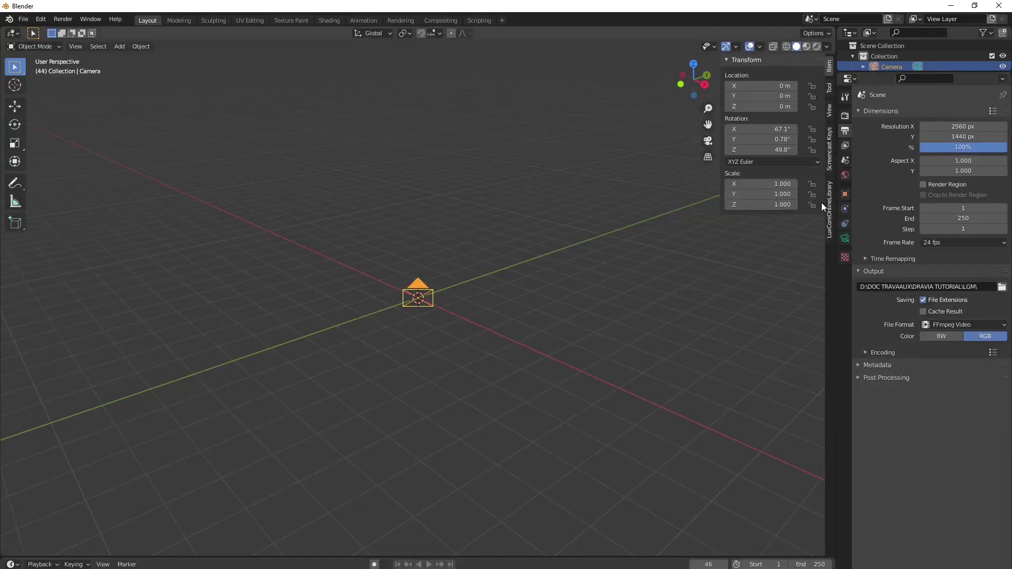
left_click(831, 206)
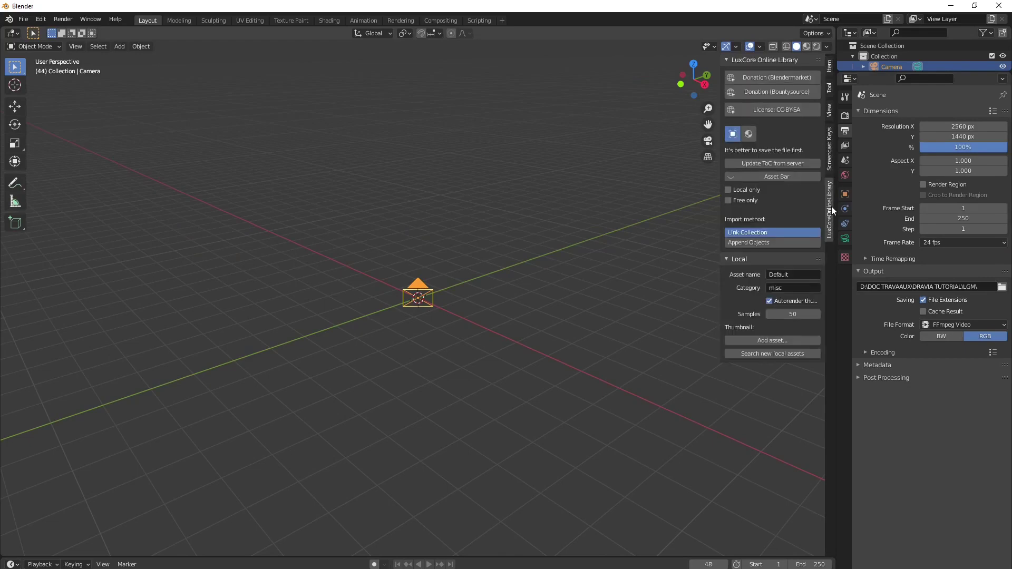
left_click(846, 116)
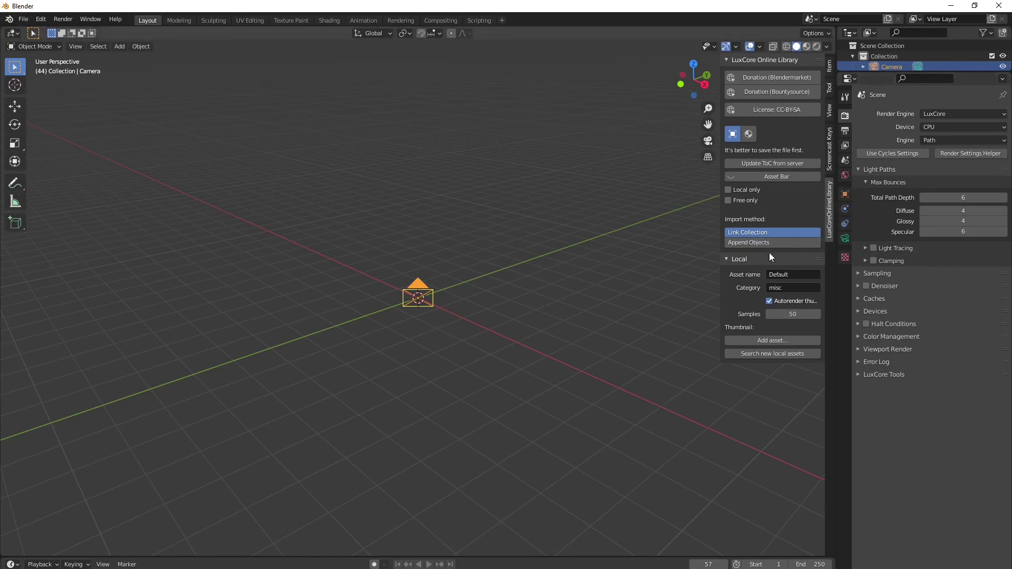
left_click(731, 176)
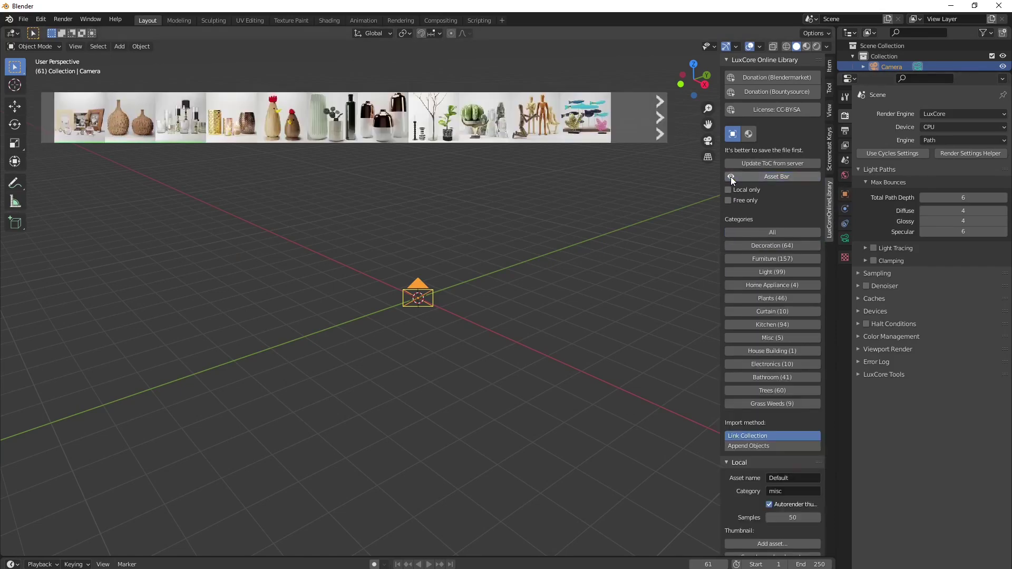
mouse_move(478, 81)
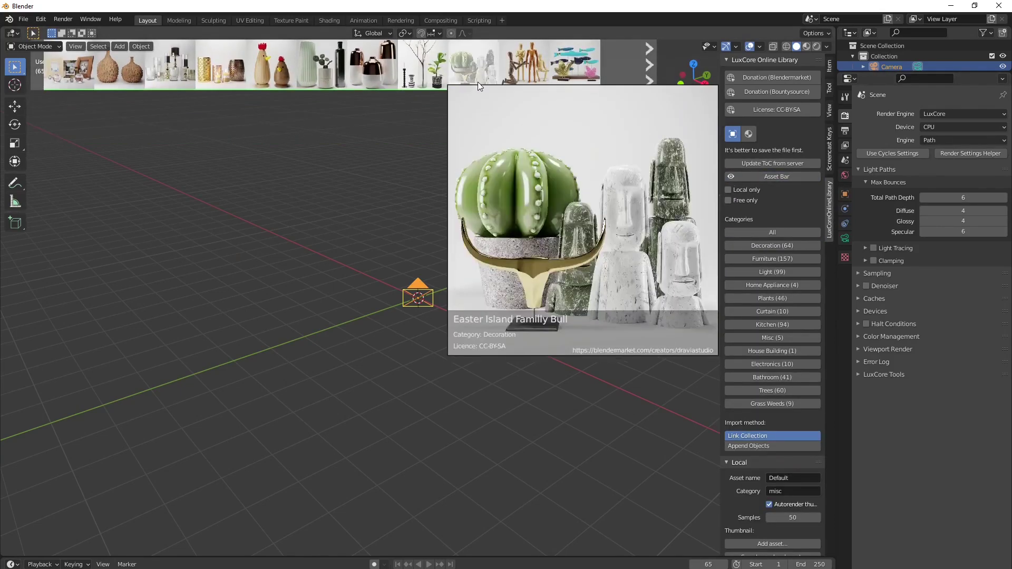
- Browse the models in the Light and Furniture categories of the LuxCore Online Library
left_click(774, 273)
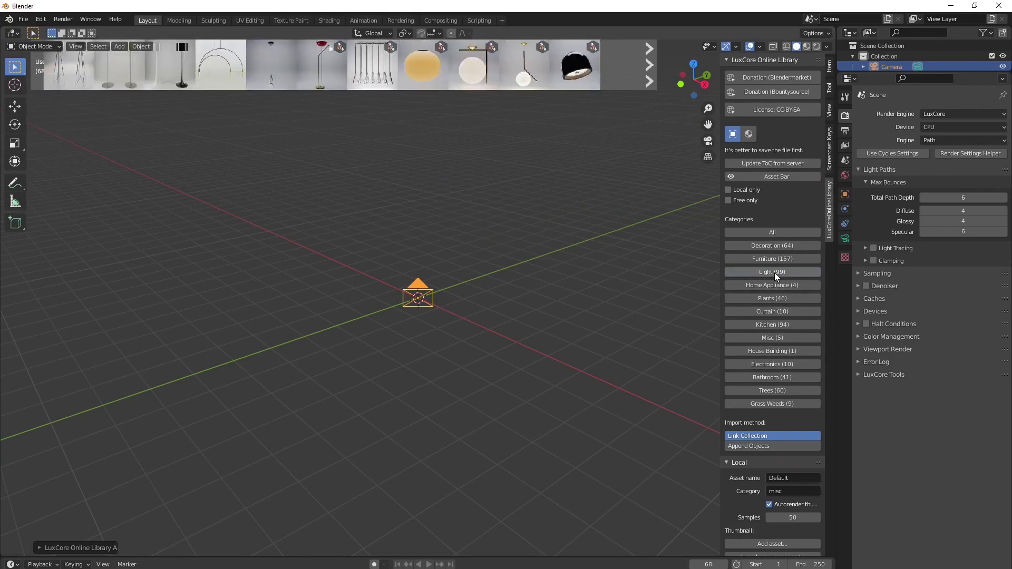
mouse_move(423, 77)
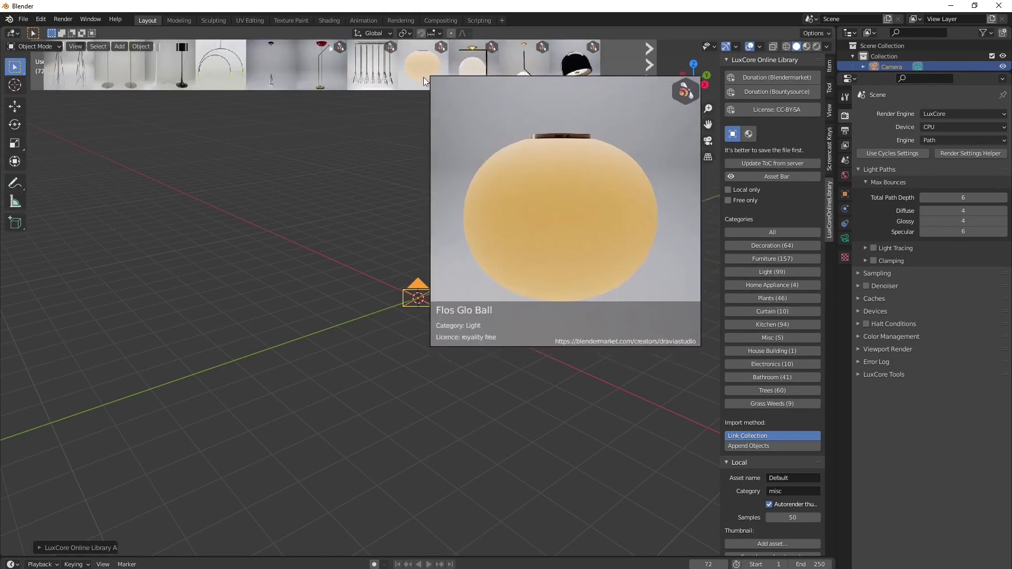
scroll(615, 74, "down", 5)
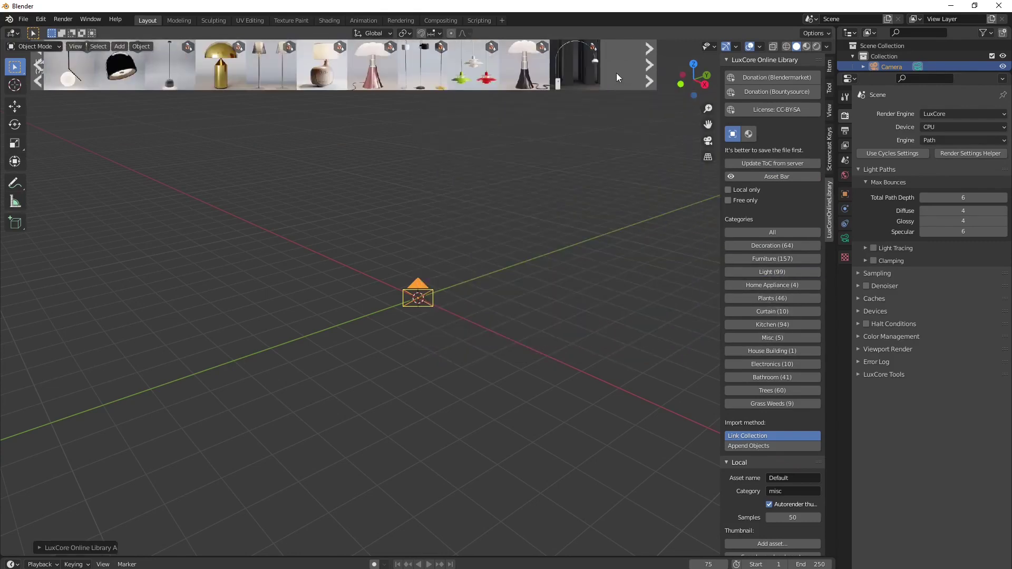
scroll(616, 73, "down", 2)
scroll(617, 76, "down", 4)
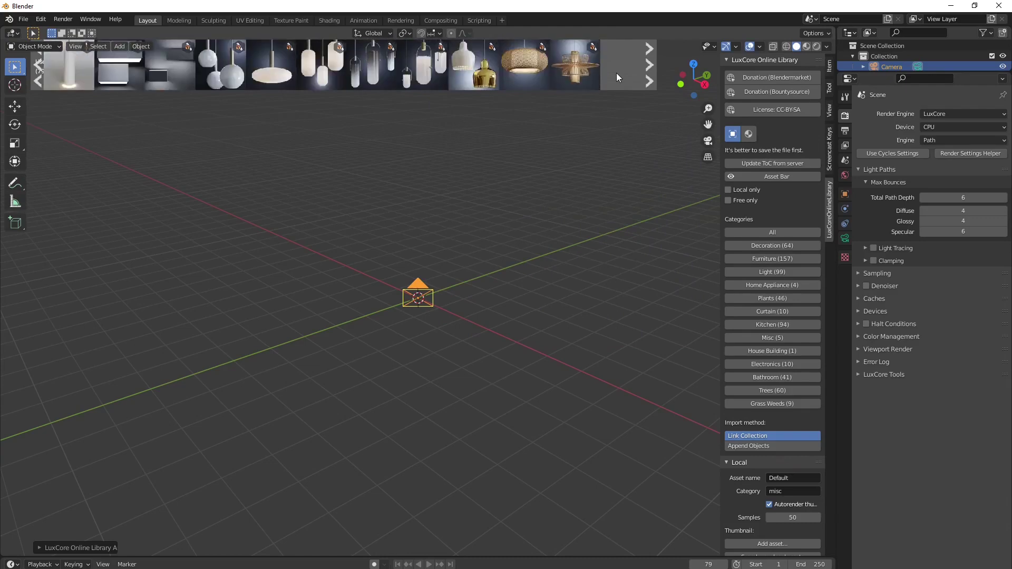
scroll(616, 73, "down", 3)
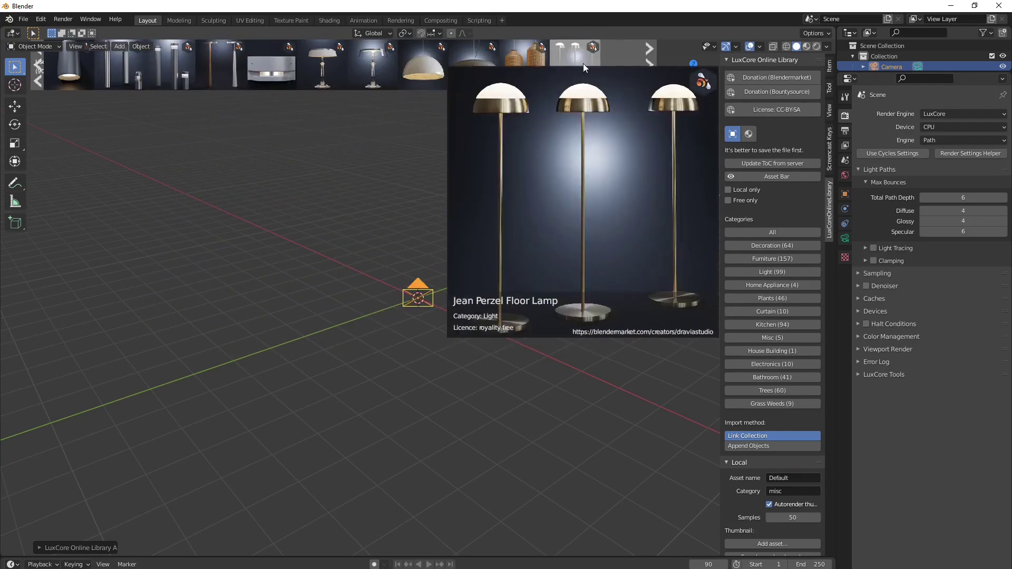
scroll(609, 69, "down", 5)
scroll(609, 68, "down", 3)
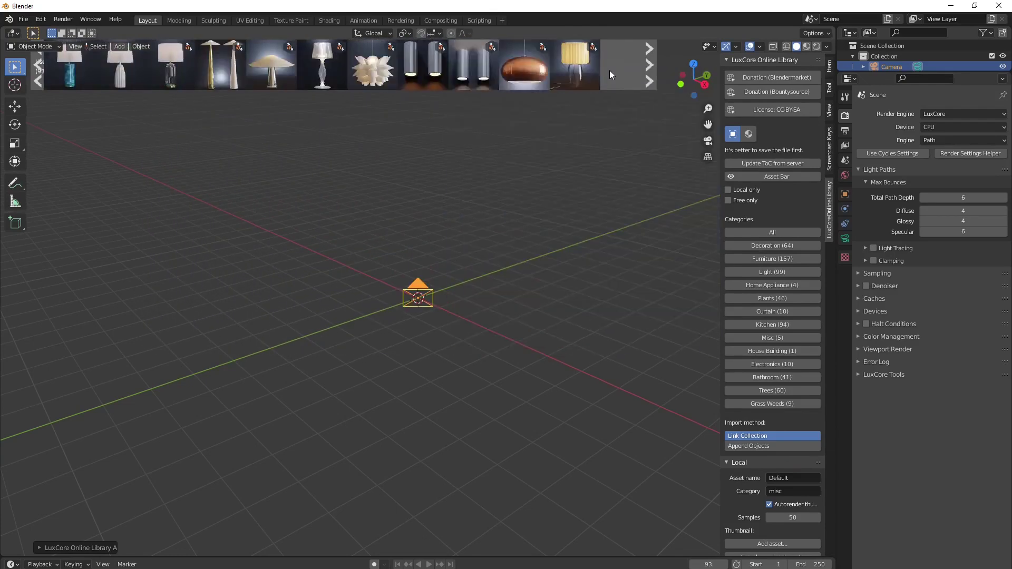
left_click(762, 257)
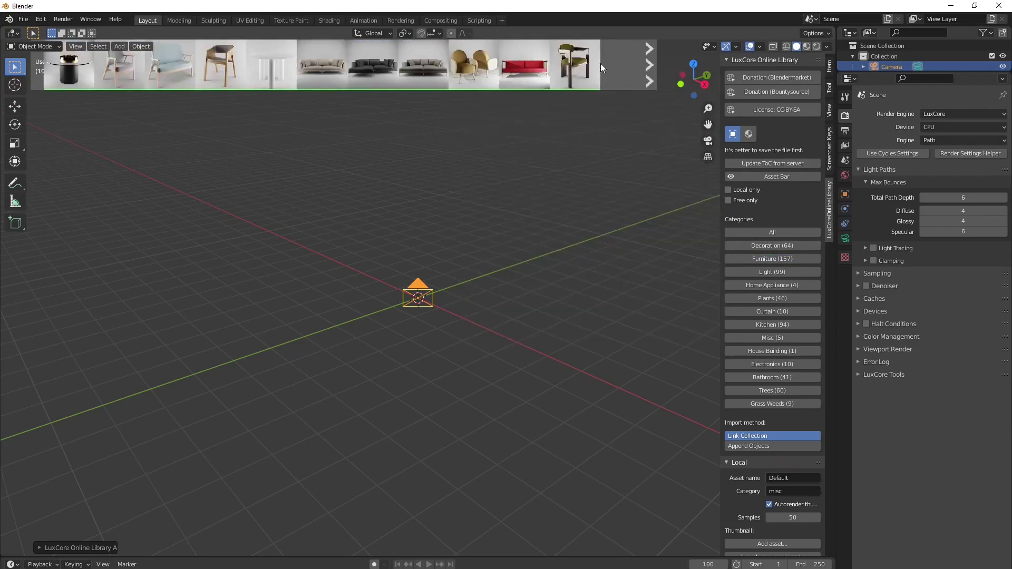
scroll(600, 63, "down", 4)
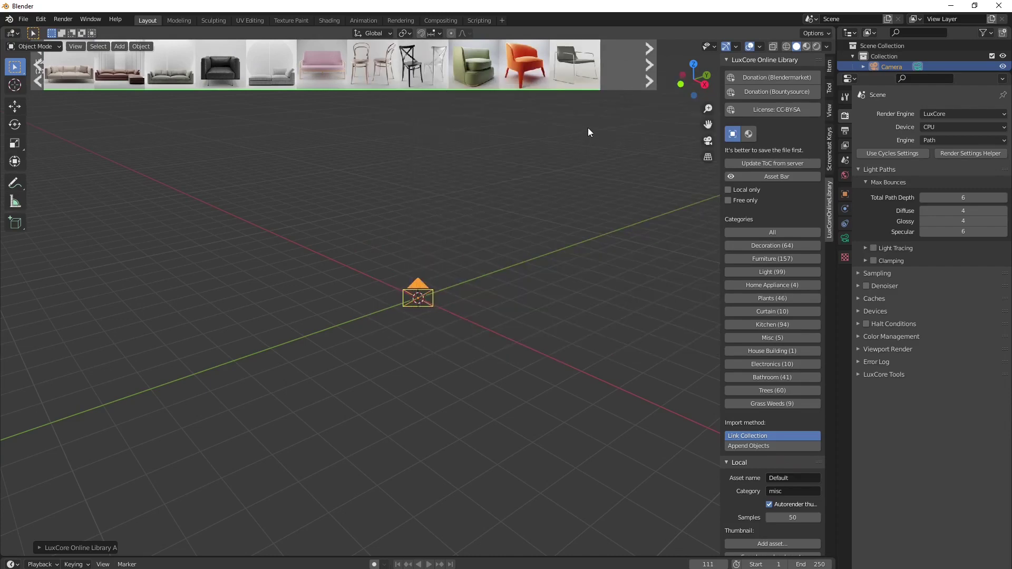
- Follow the animation render in the Rendering workspace and switch to File Explorer to locate the rendered video
left_click(395, 21)
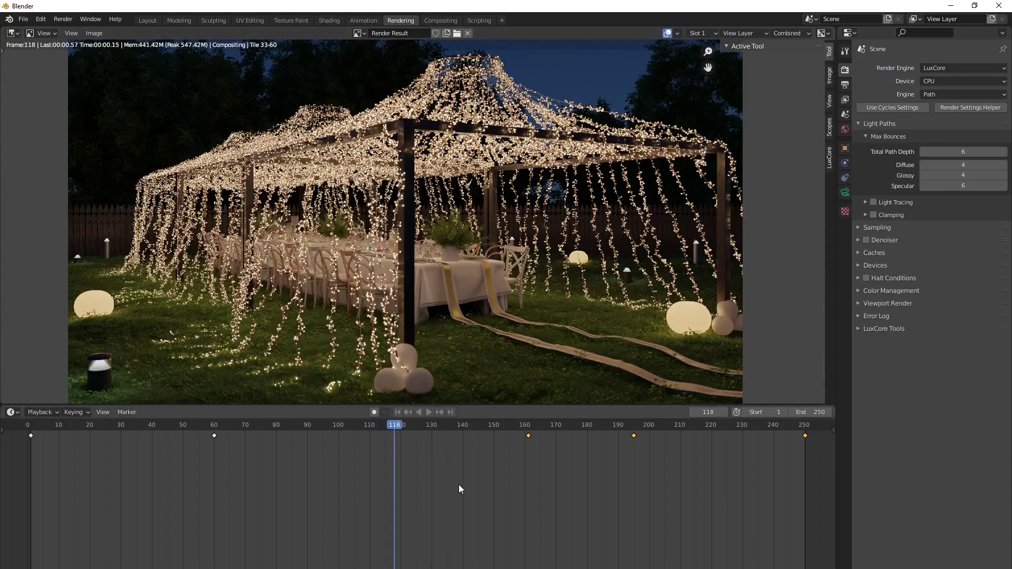
scroll(459, 485, "down", 3)
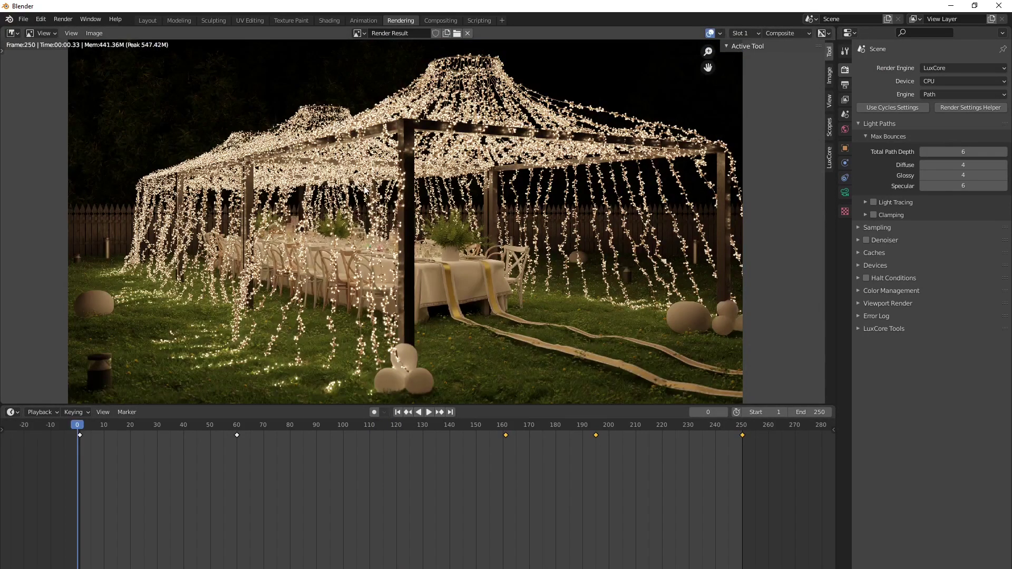
scroll(365, 190, "down", 1)
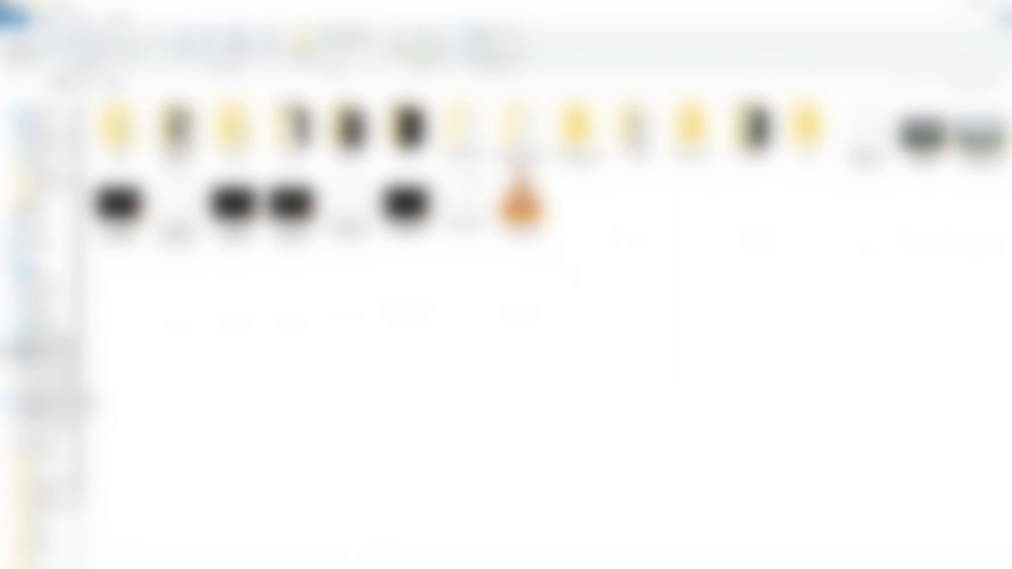
left_click(37, 375)
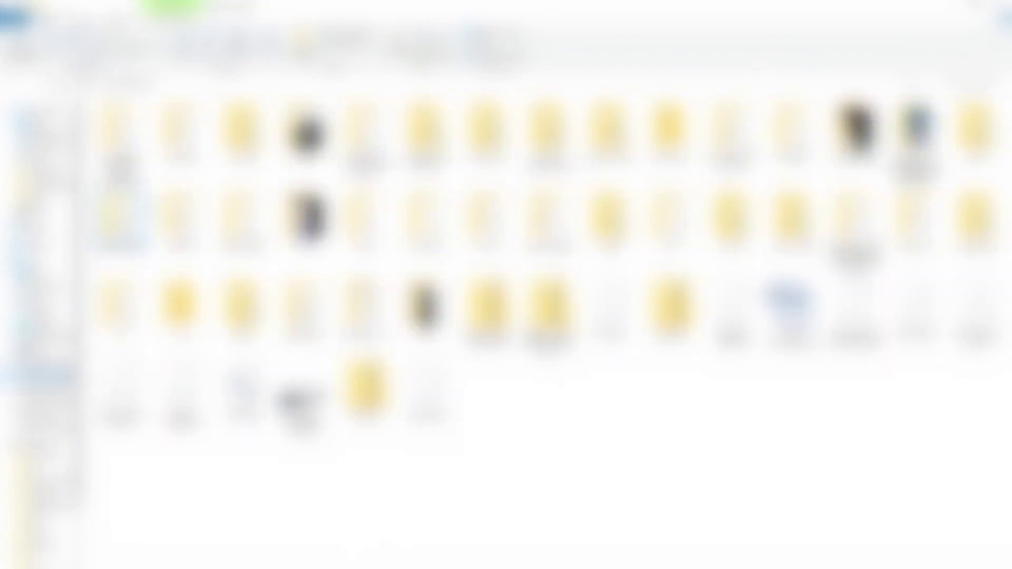